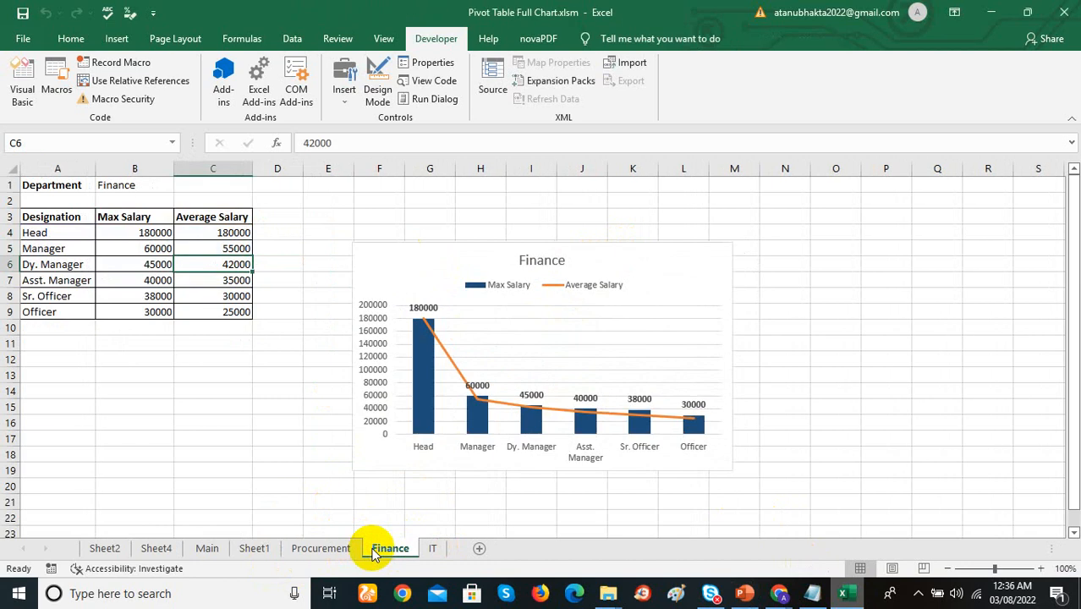
Step: Delete the Finance salary chart from the Finance sheet
{"action": "left_click", "coordinate": [326, 550]}
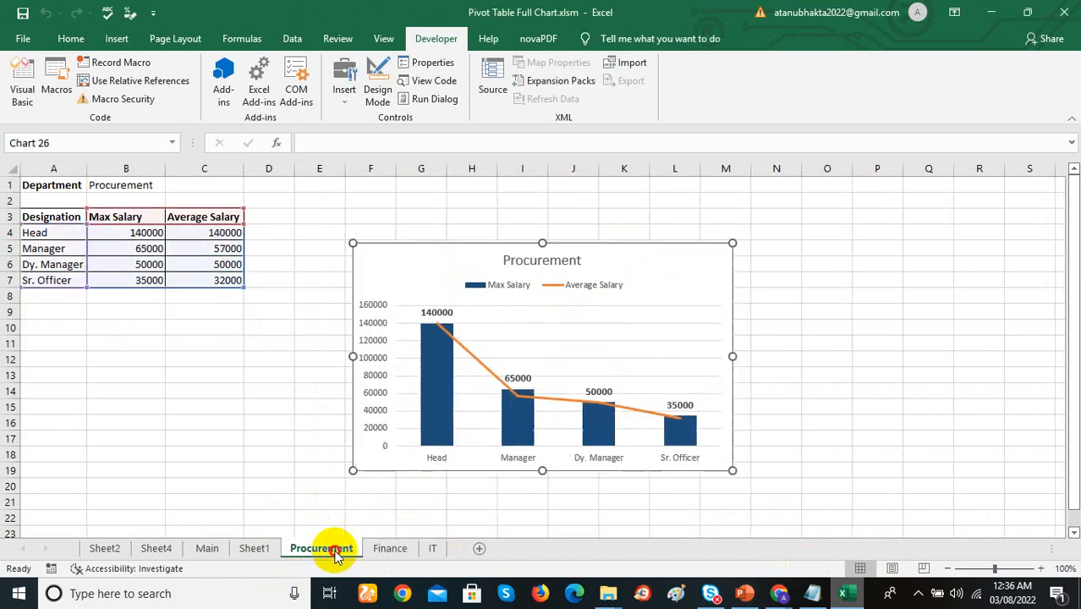
{"action": "left_click", "coordinate": [394, 552]}
{"action": "left_click", "coordinate": [347, 551]}
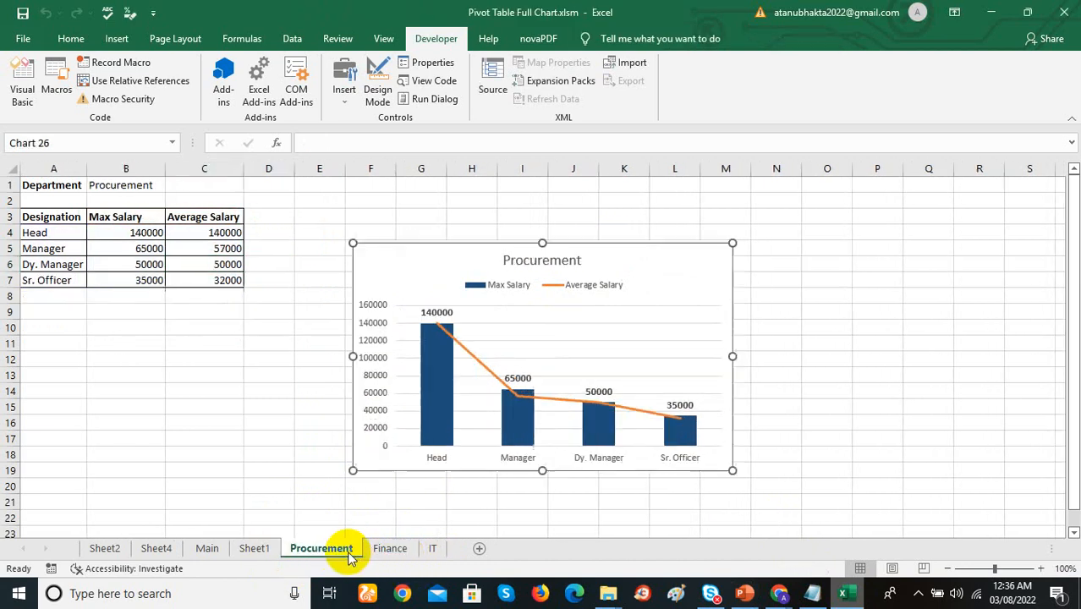
{"action": "left_click", "coordinate": [372, 552]}
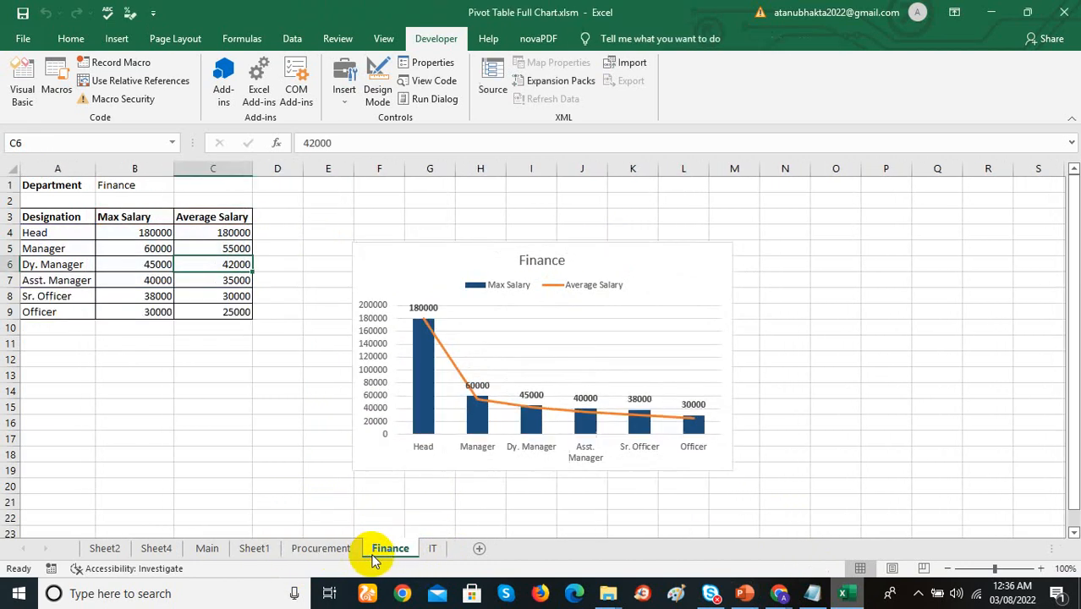
{"action": "left_click", "coordinate": [482, 259]}
{"action": "key", "text": "Delete"}
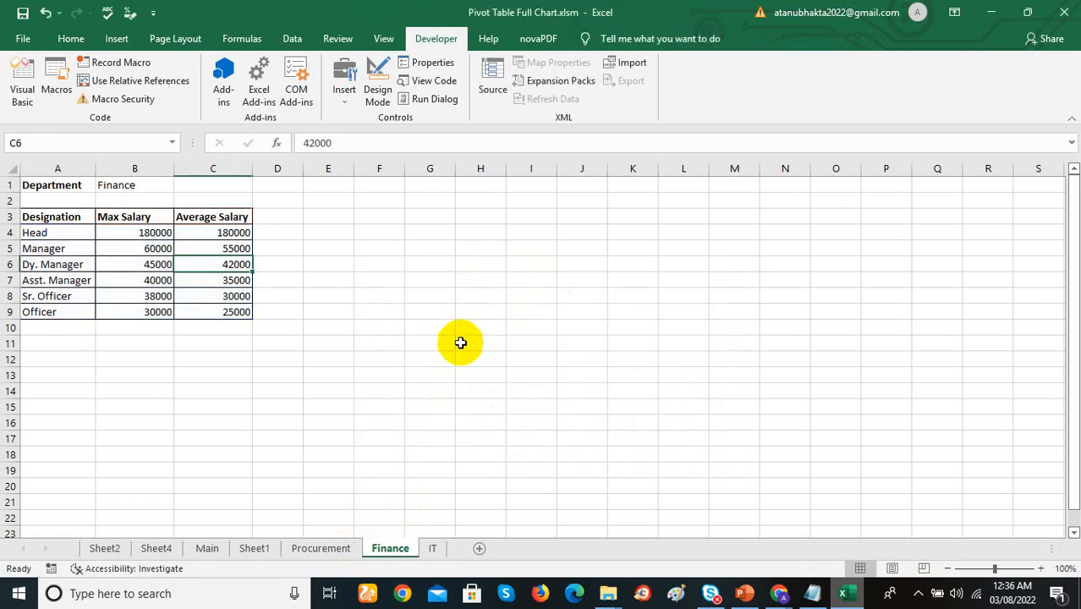
Step: Delete the Information Technology salary chart from the IT sheet
{"action": "left_click", "coordinate": [430, 548]}
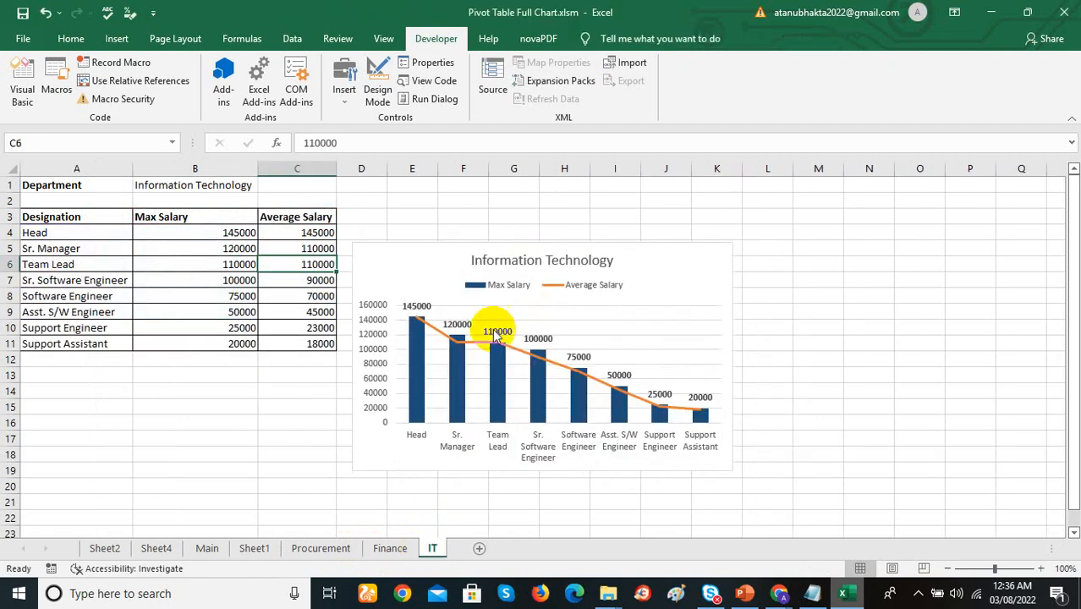
{"action": "left_click", "coordinate": [464, 249]}
{"action": "key", "text": "Delete"}
Step: Examine the Procurement chart and its salary table, and check the salary tables on the Finance and IT sheets
{"action": "left_click", "coordinate": [383, 551]}
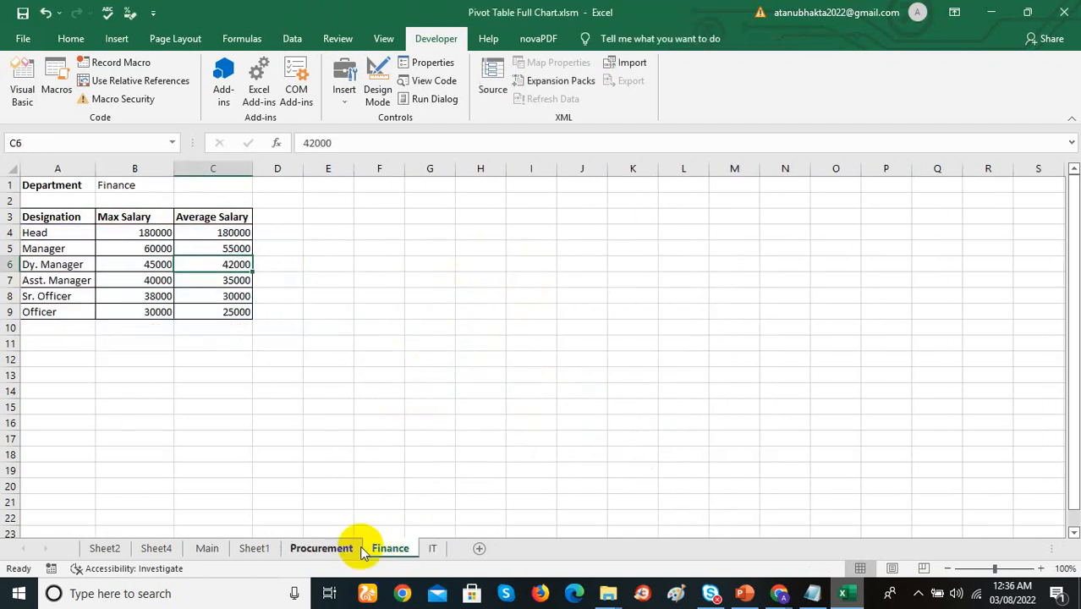
{"action": "left_click", "coordinate": [348, 547]}
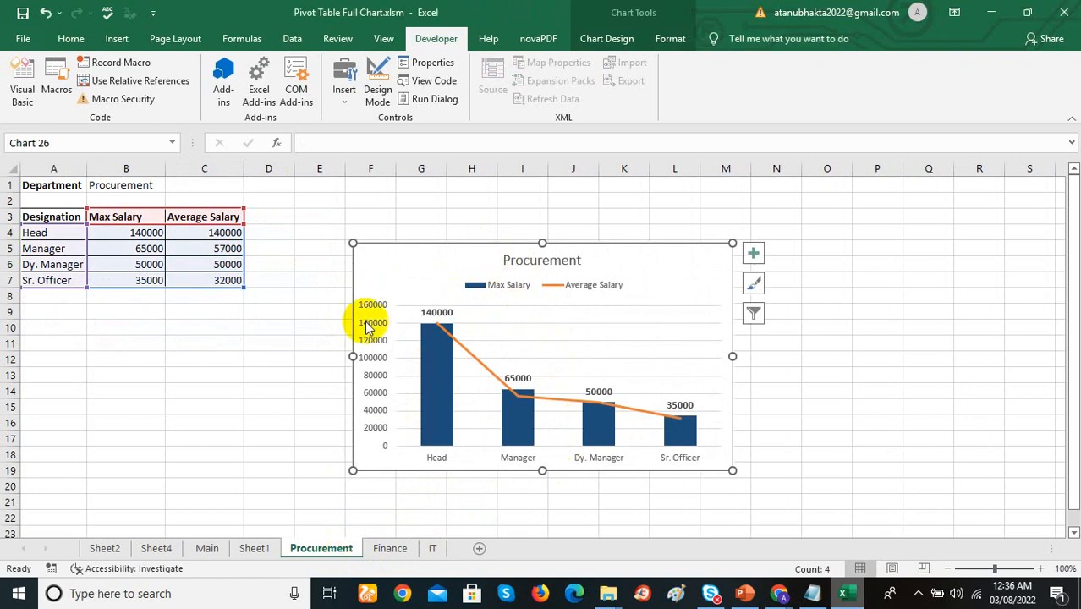
{"action": "mouse_move", "coordinate": [418, 434]}
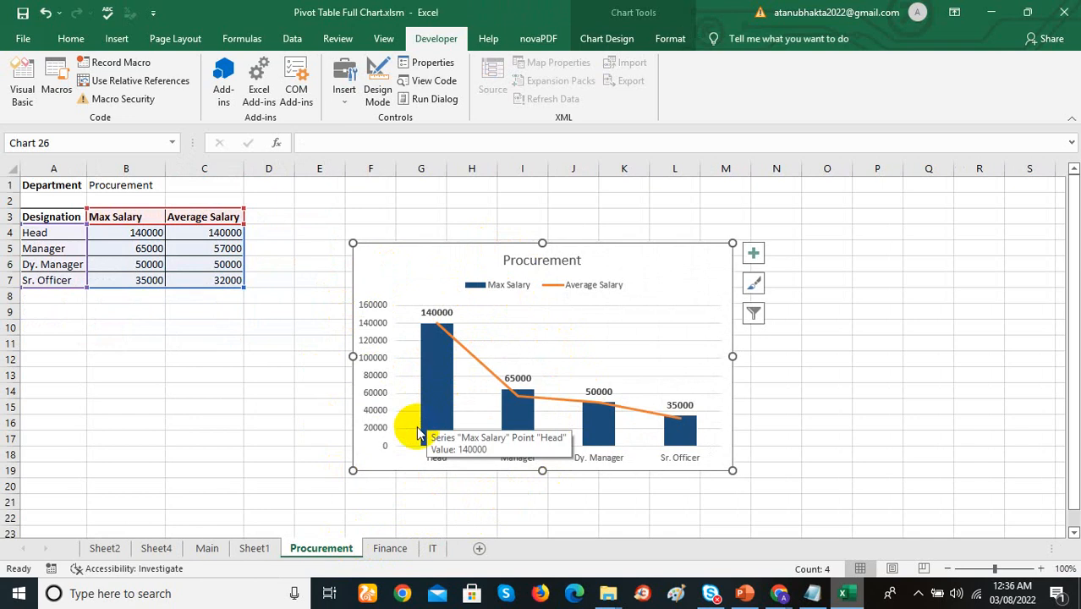
{"action": "left_click", "coordinate": [375, 552]}
{"action": "left_click", "coordinate": [433, 550]}
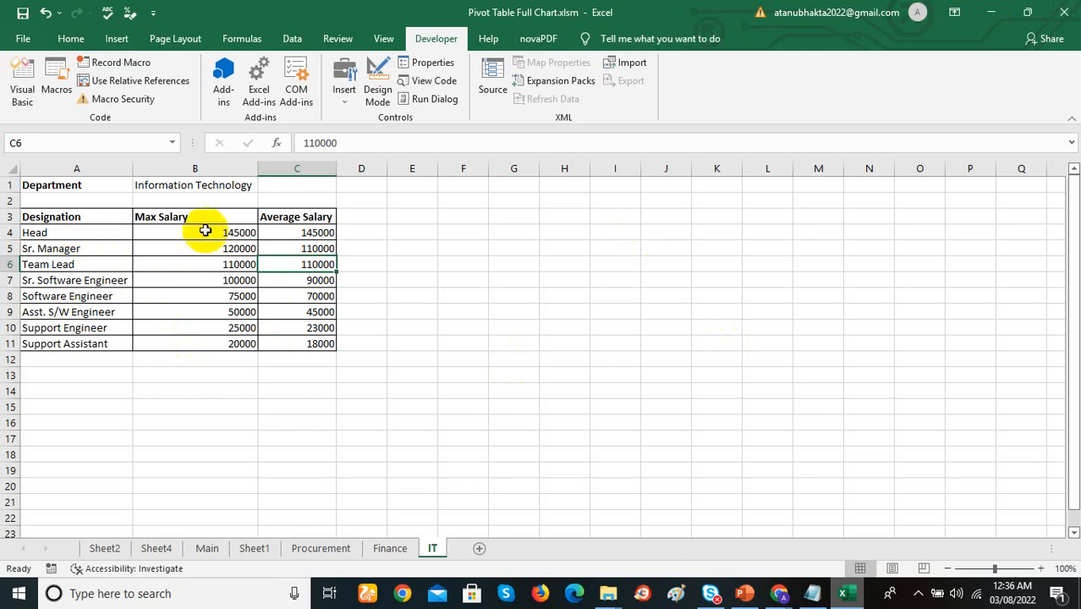
{"action": "left_click", "coordinate": [303, 544]}
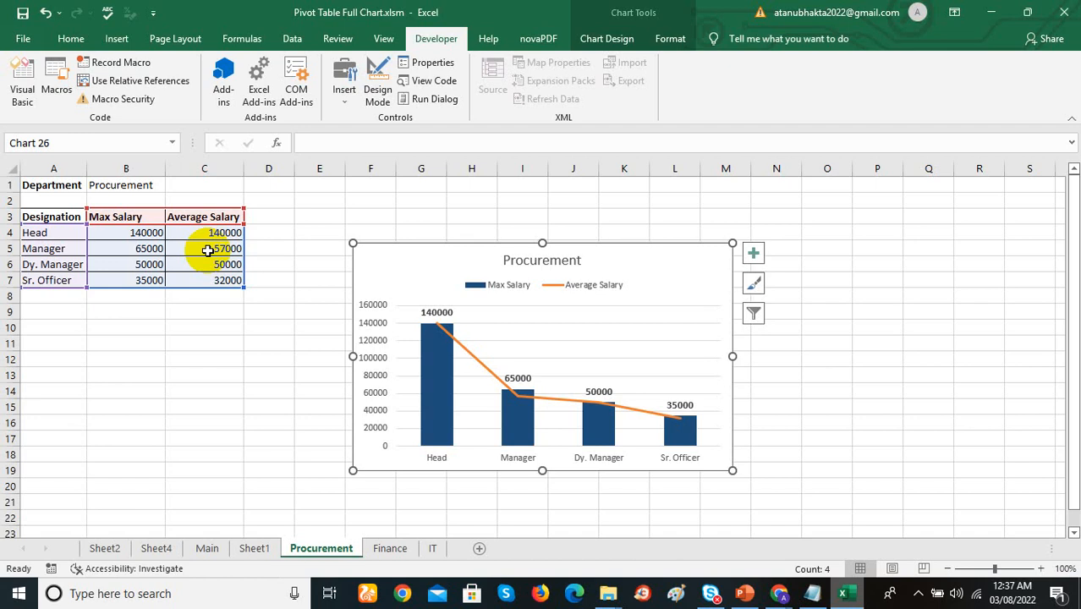
{"action": "left_click", "coordinate": [43, 232]}
{"action": "left_click", "coordinate": [41, 249]}
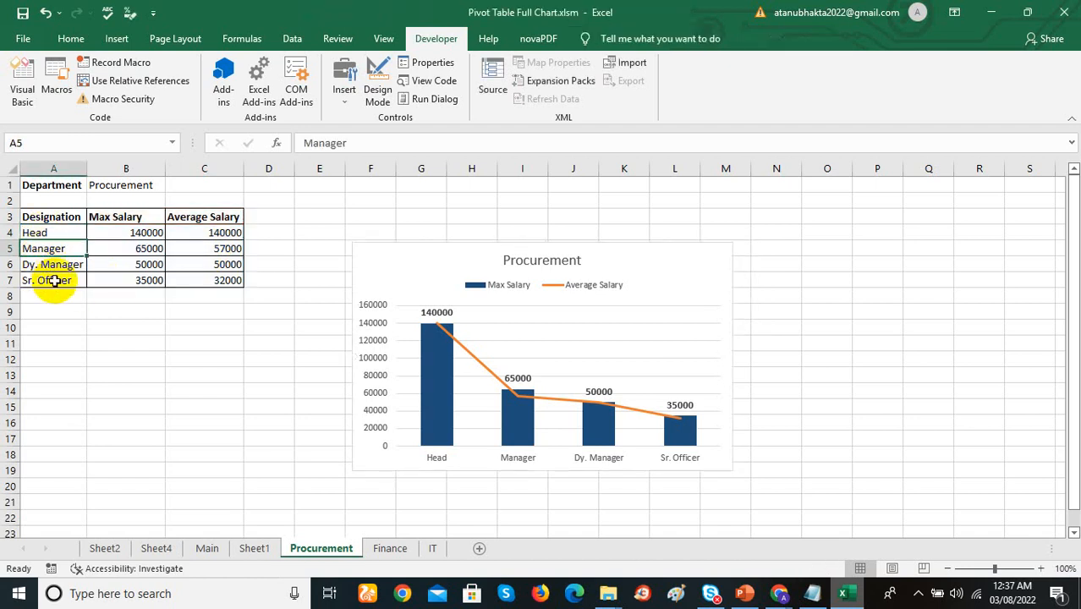
{"action": "left_click", "coordinate": [157, 282]}
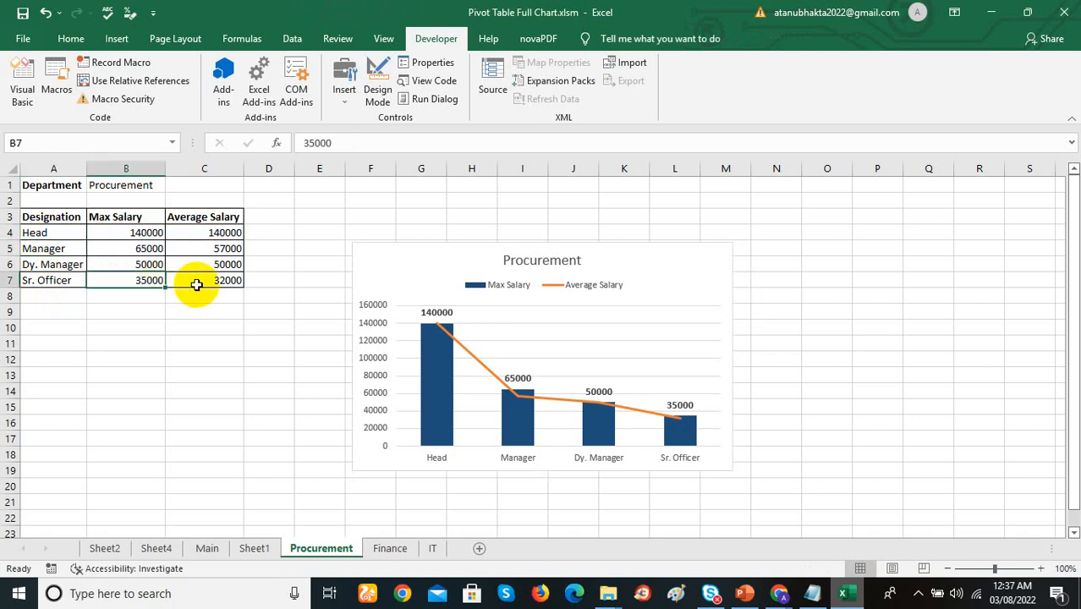
Step: Compare the Designation lists in the salary tables of the Finance, Procurement and IT sheets
{"action": "left_click", "coordinate": [390, 549]}
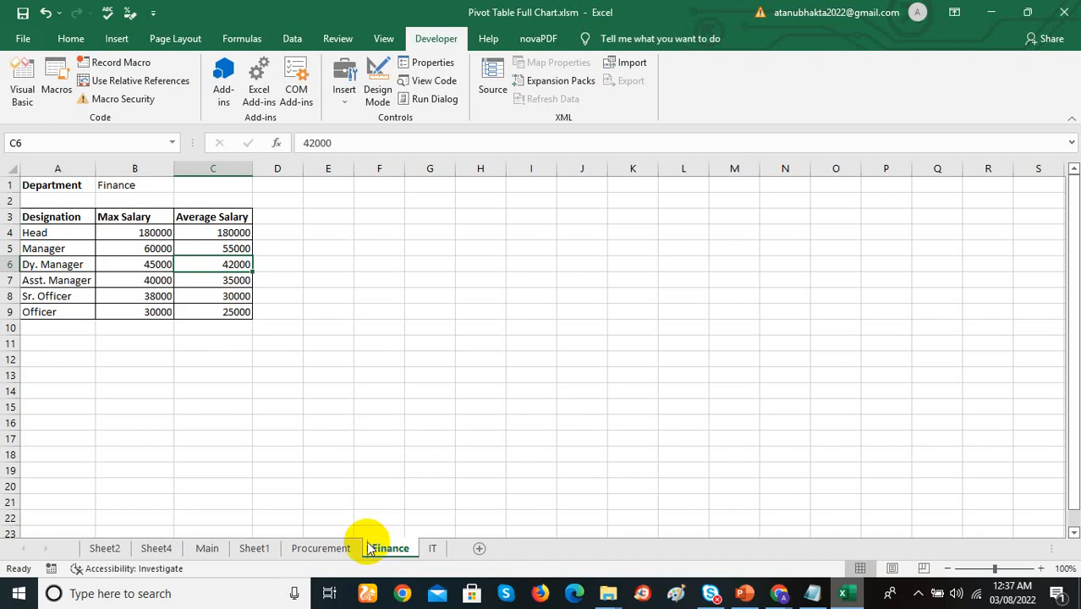
{"action": "left_click_drag", "start_coordinate": [70, 232], "coordinate": [60, 312]}
{"action": "left_click", "coordinate": [350, 551]}
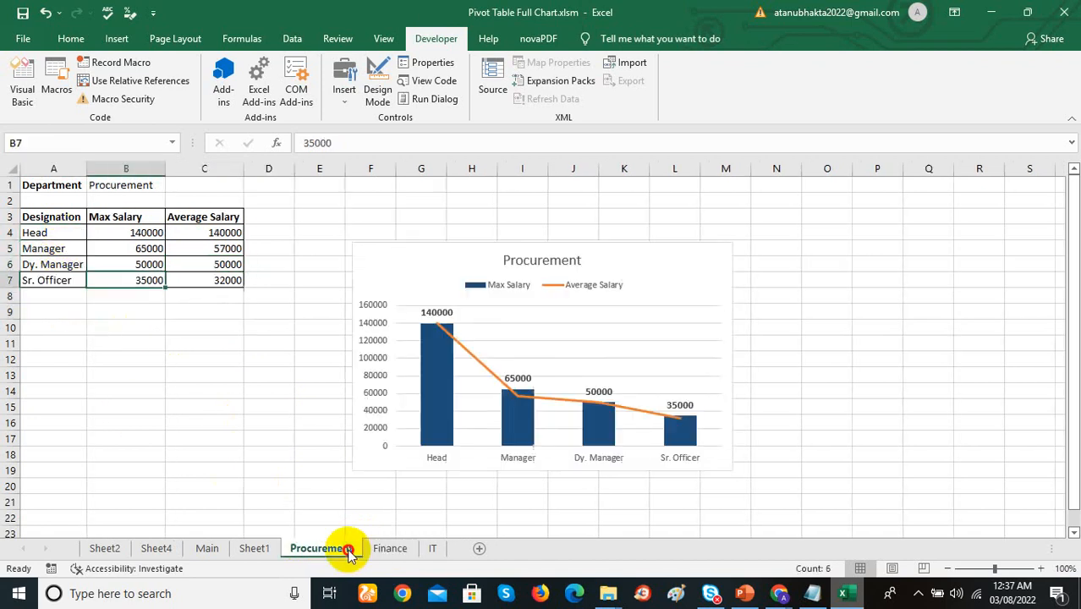
{"action": "left_click_drag", "start_coordinate": [42, 232], "coordinate": [57, 272]}
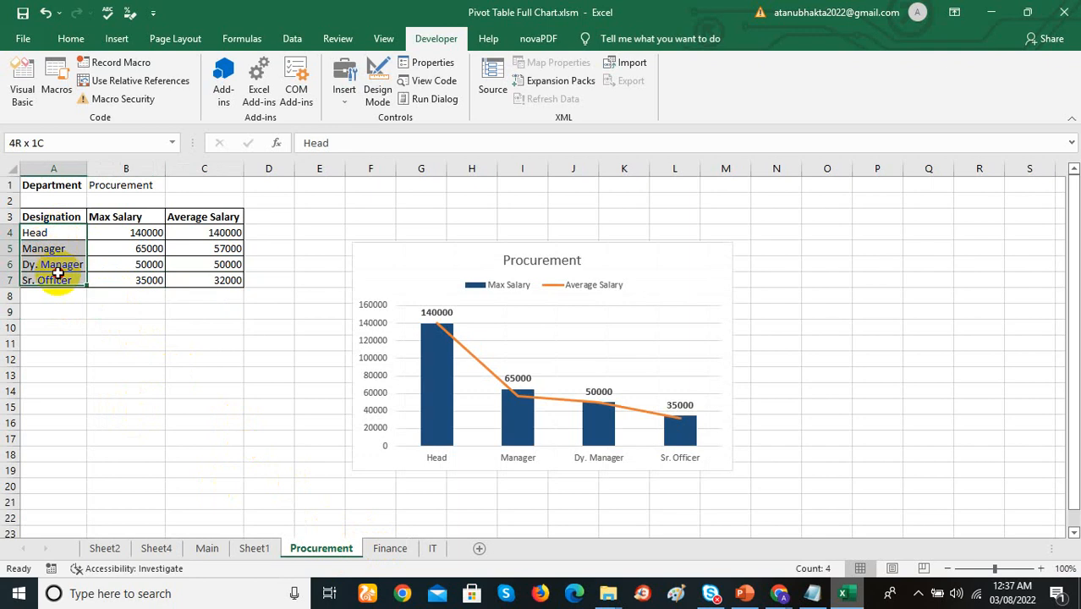
{"action": "left_click", "coordinate": [382, 548]}
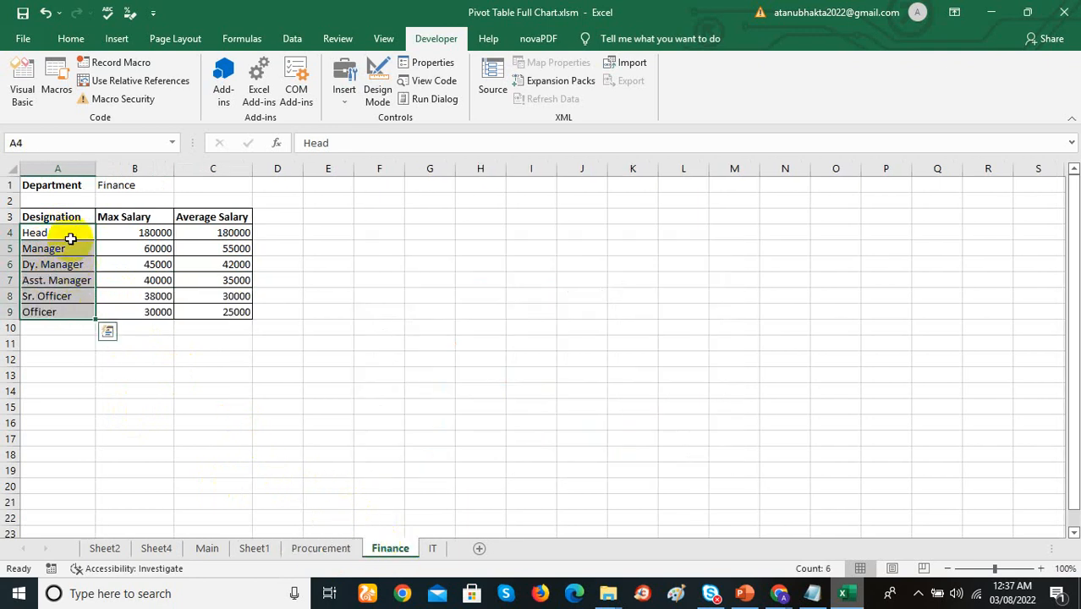
{"action": "left_click_drag", "start_coordinate": [71, 240], "coordinate": [72, 311]}
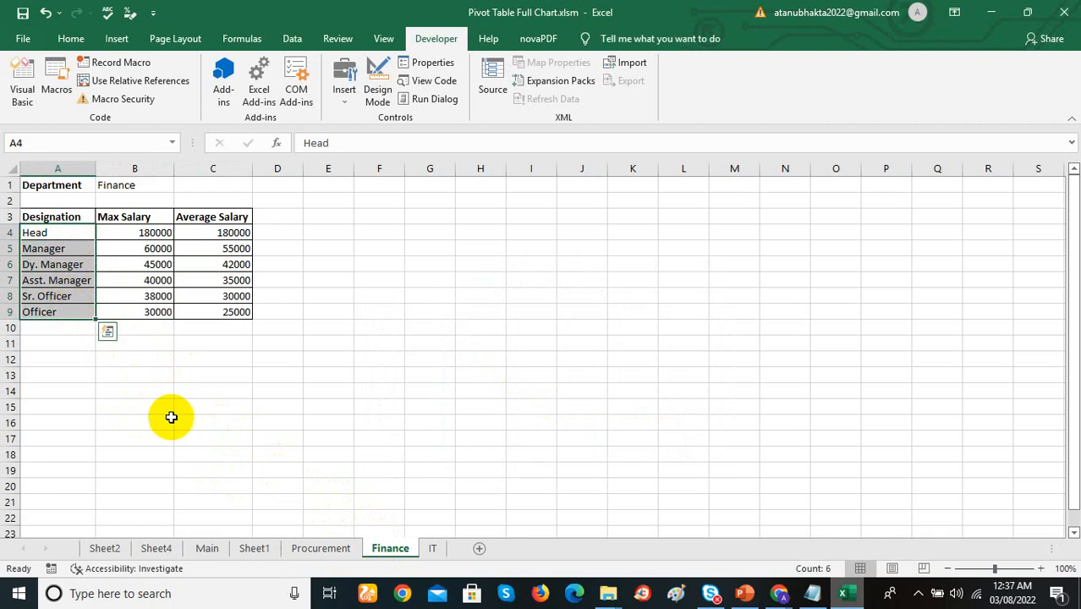
{"action": "left_click", "coordinate": [429, 548]}
{"action": "left_click_drag", "start_coordinate": [69, 229], "coordinate": [69, 342]}
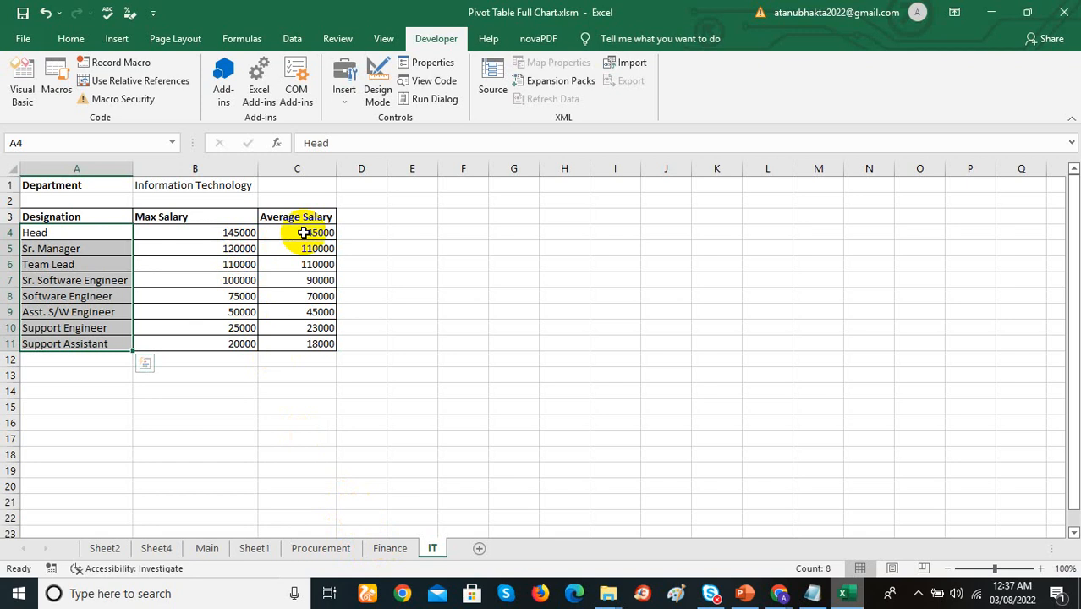
{"action": "left_click", "coordinate": [385, 550]}
{"action": "left_click", "coordinate": [338, 548]}
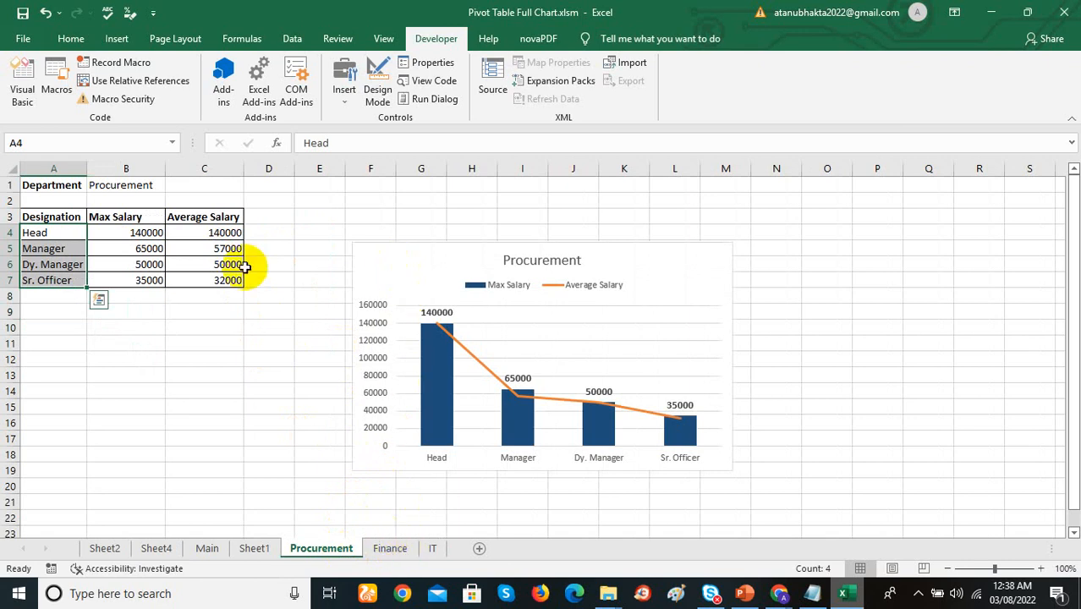
{"action": "left_click", "coordinate": [56, 85]}
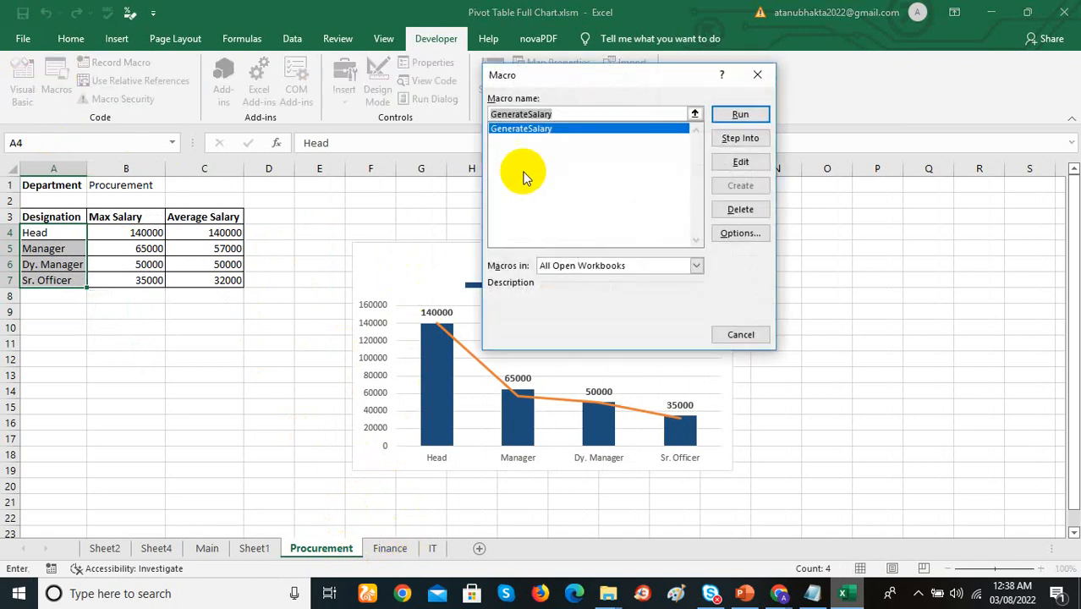
{"action": "left_click", "coordinate": [402, 559]}
{"action": "left_click", "coordinate": [751, 339]}
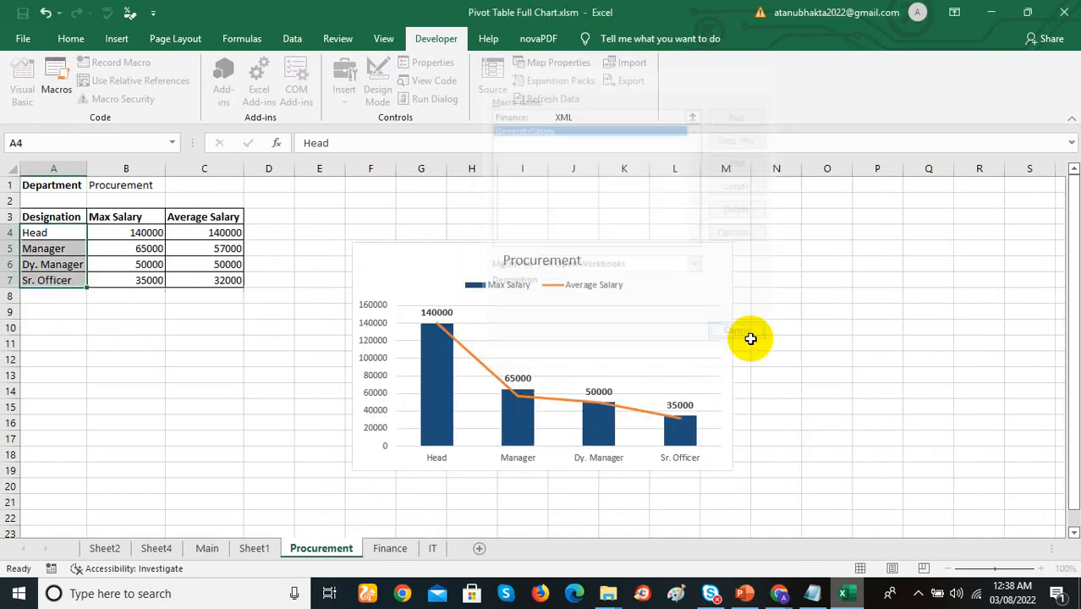
Step: Run the GenerateSalary macro on the Finance sheet and delete the chart it generates there
{"action": "left_click", "coordinate": [409, 548]}
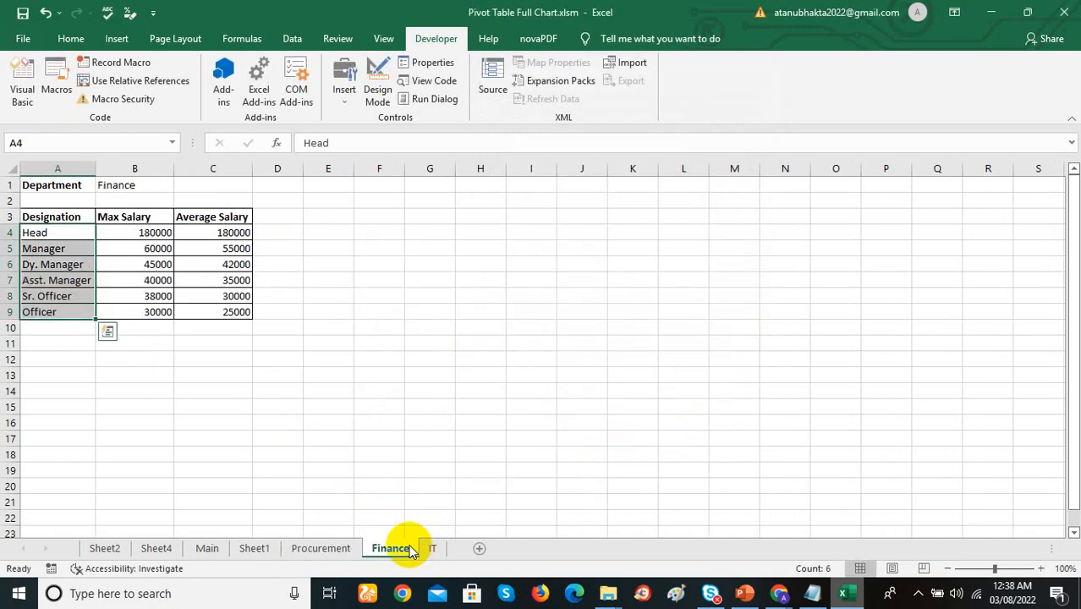
{"action": "left_click", "coordinate": [322, 240]}
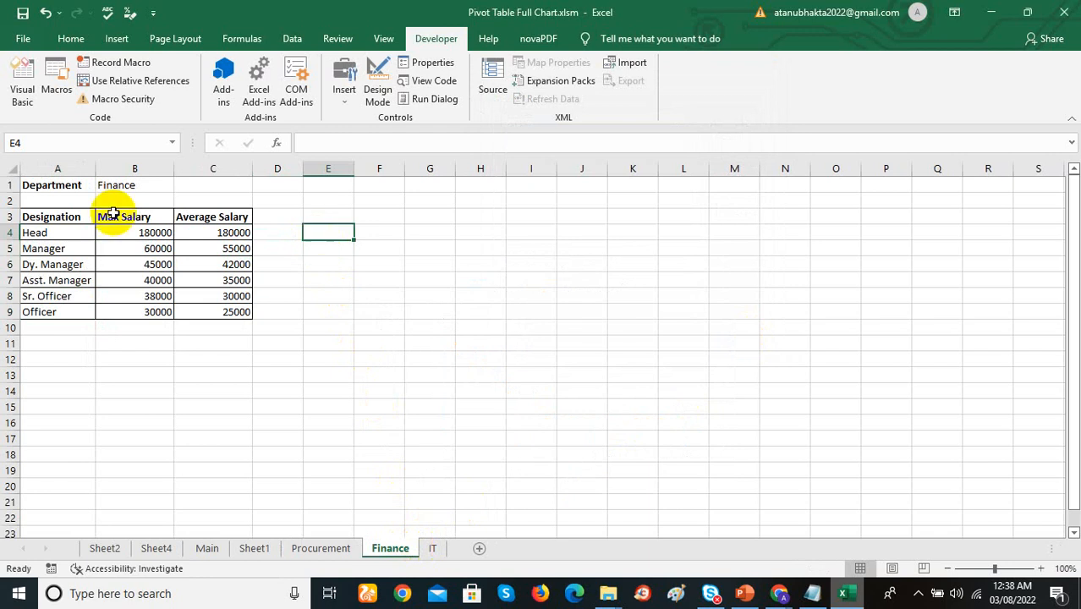
{"action": "left_click", "coordinate": [52, 83]}
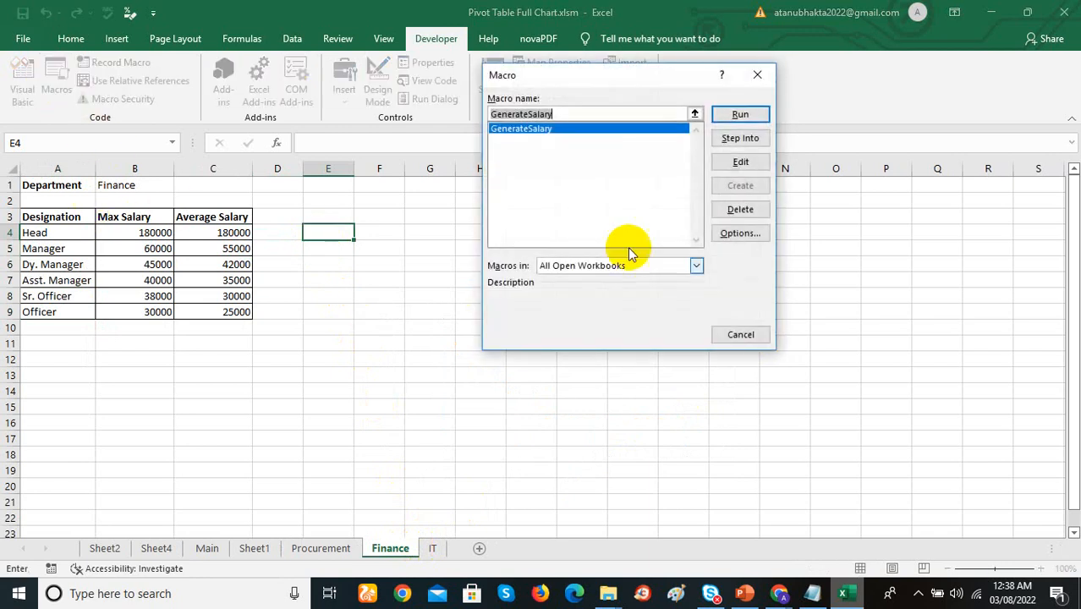
{"action": "left_click", "coordinate": [742, 113]}
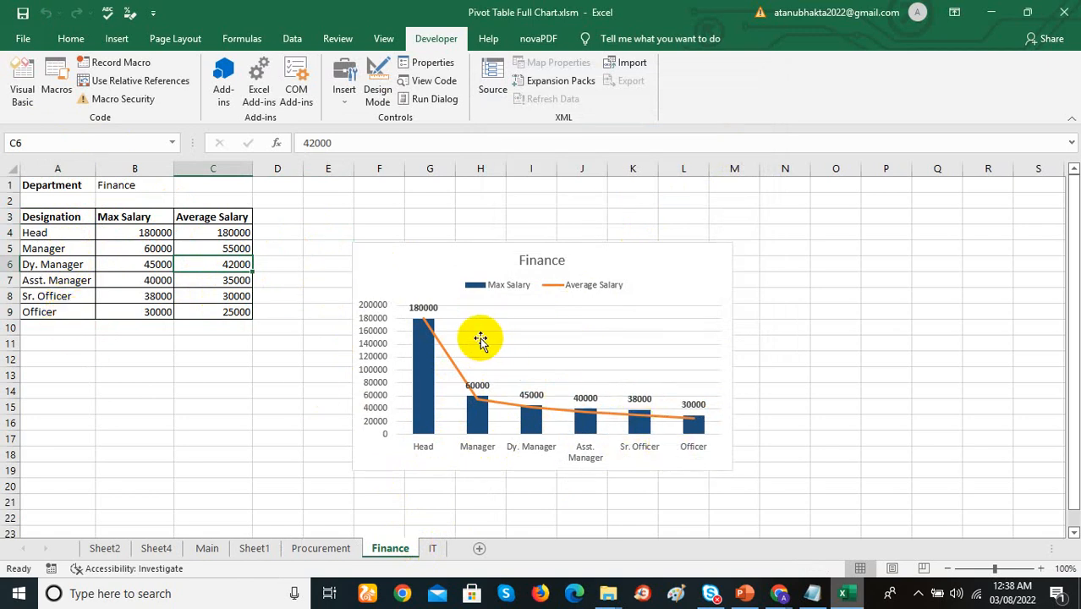
{"action": "mouse_move", "coordinate": [429, 328]}
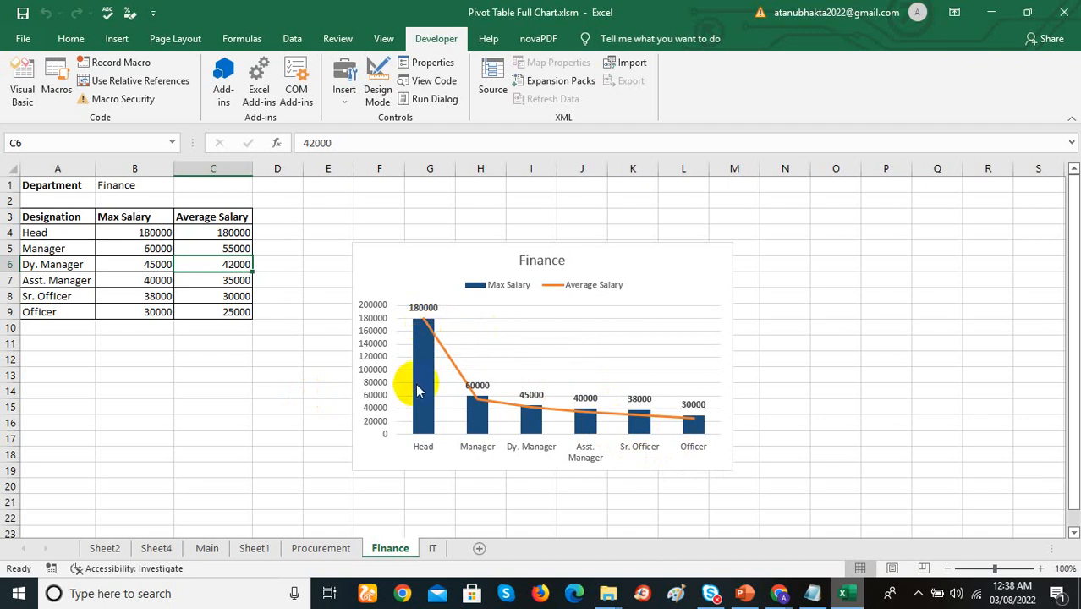
{"action": "mouse_move", "coordinate": [429, 362]}
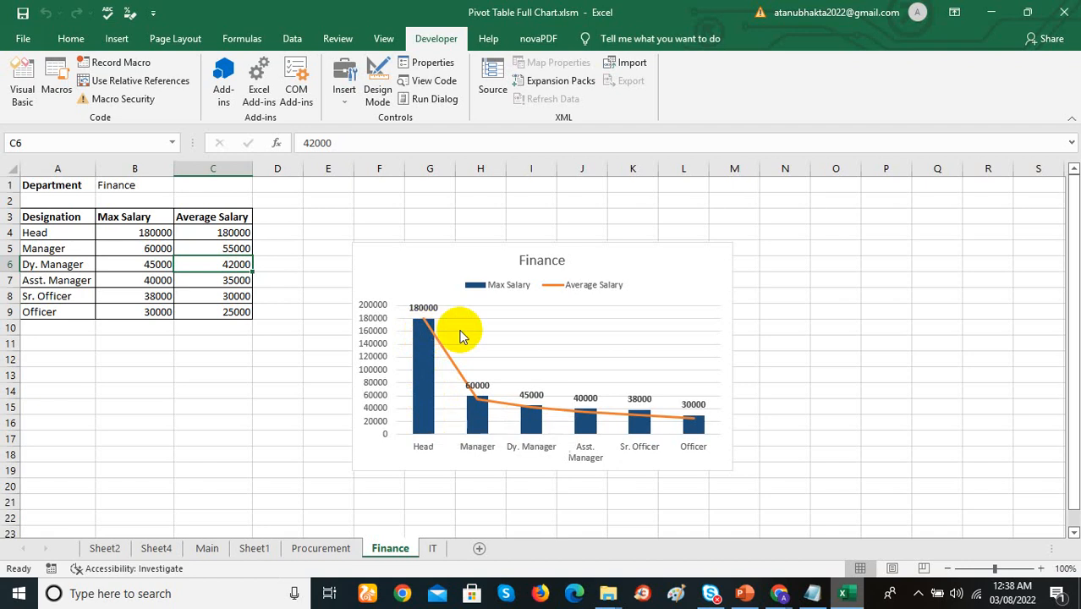
{"action": "left_click", "coordinate": [474, 252]}
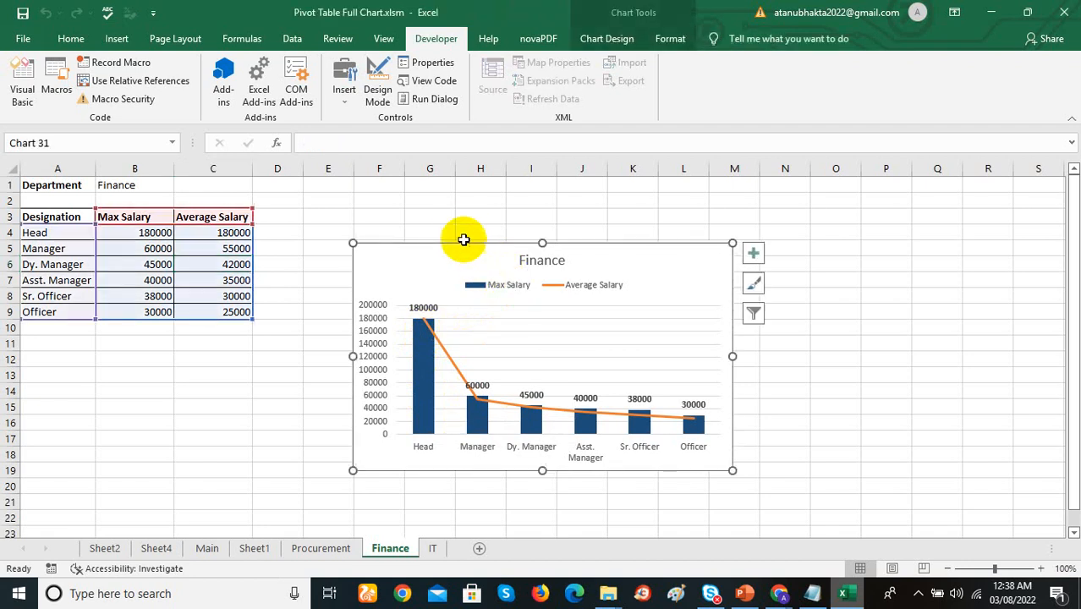
{"action": "key", "text": "Delete"}
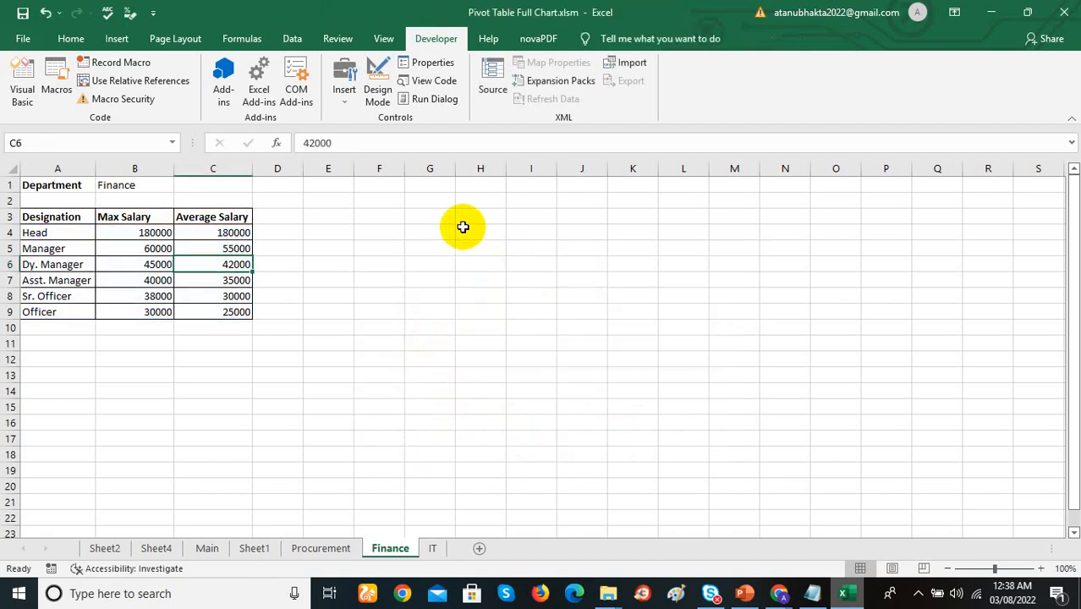
Step: Delete the Procurement salary chart from the Procurement sheet
{"action": "left_click", "coordinate": [434, 549]}
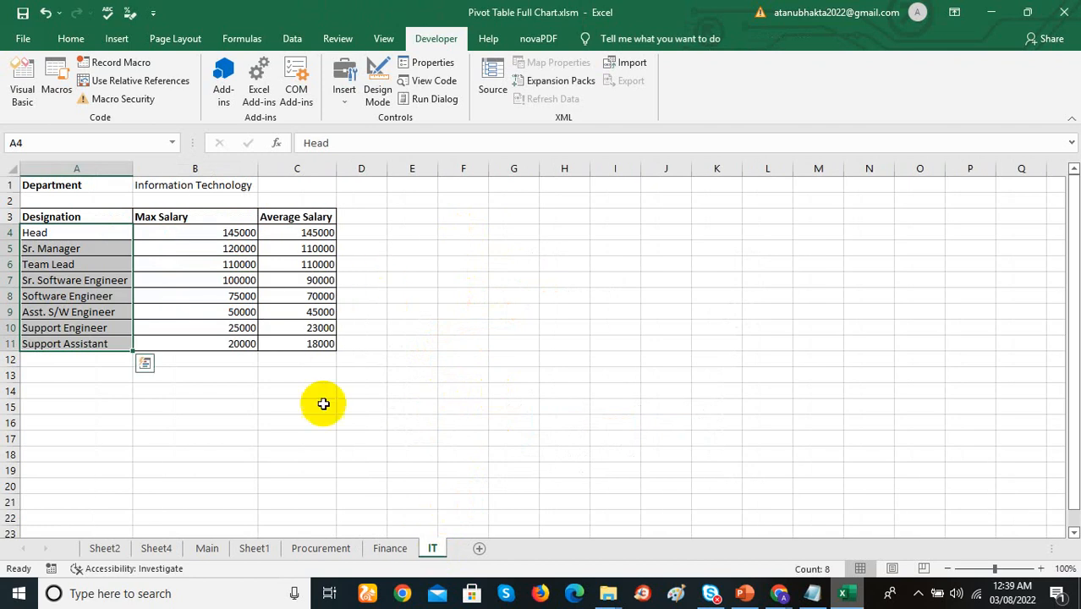
{"action": "left_click", "coordinate": [385, 548]}
{"action": "left_click", "coordinate": [331, 550]}
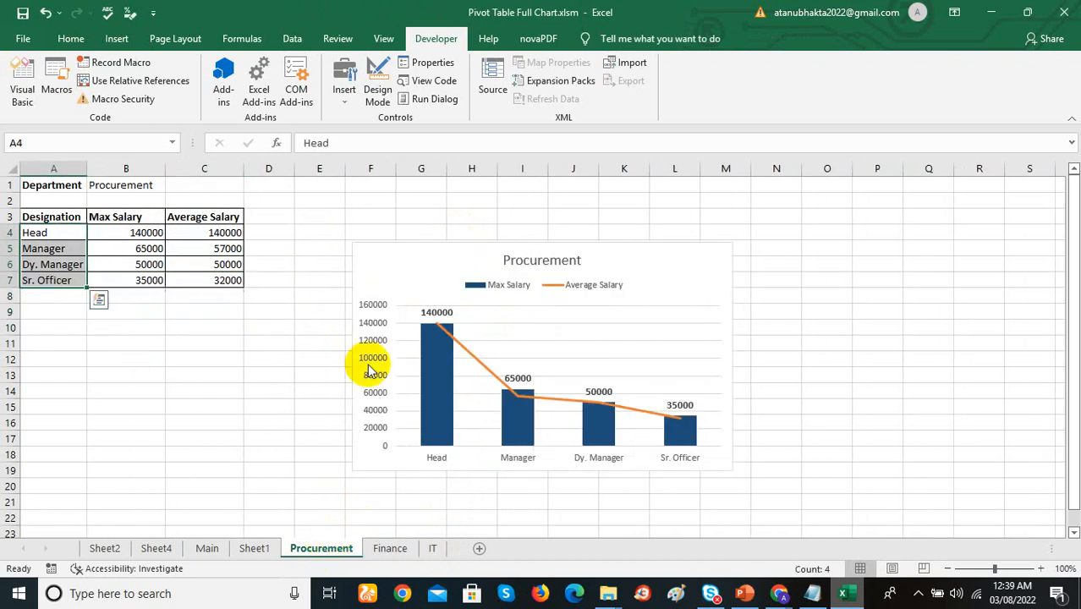
{"action": "left_click", "coordinate": [411, 261]}
{"action": "key", "text": "Delete"}
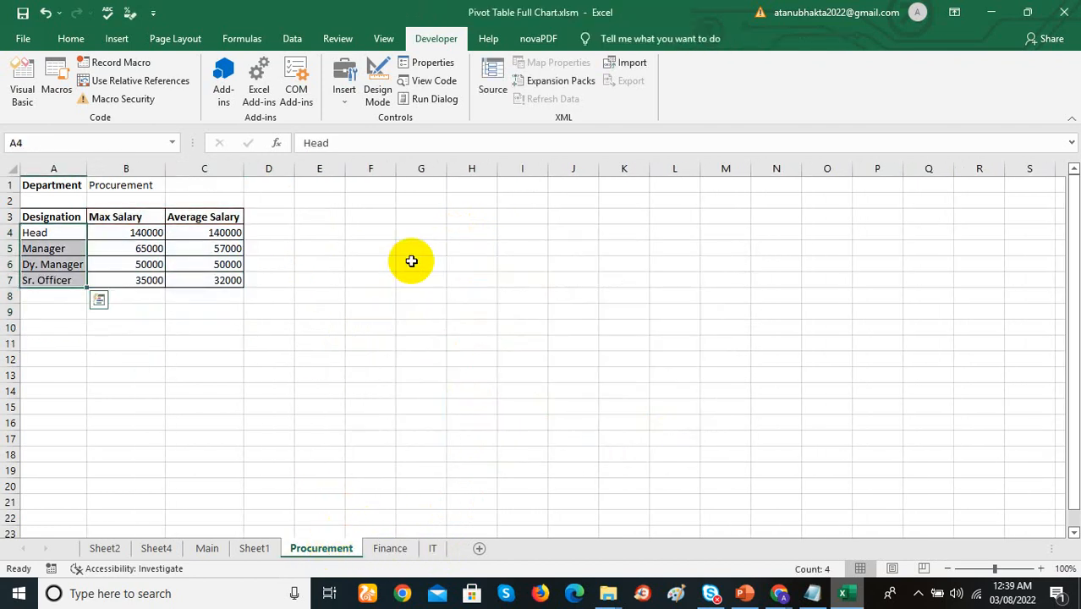
{"action": "left_click", "coordinate": [376, 330]}
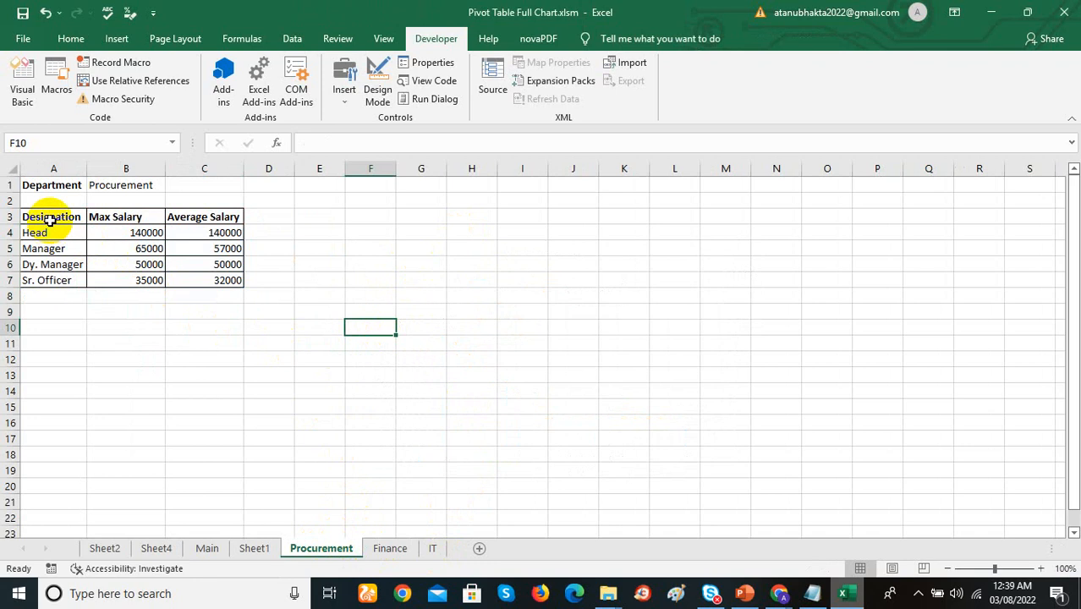
{"action": "left_click_drag", "start_coordinate": [49, 218], "coordinate": [219, 282]}
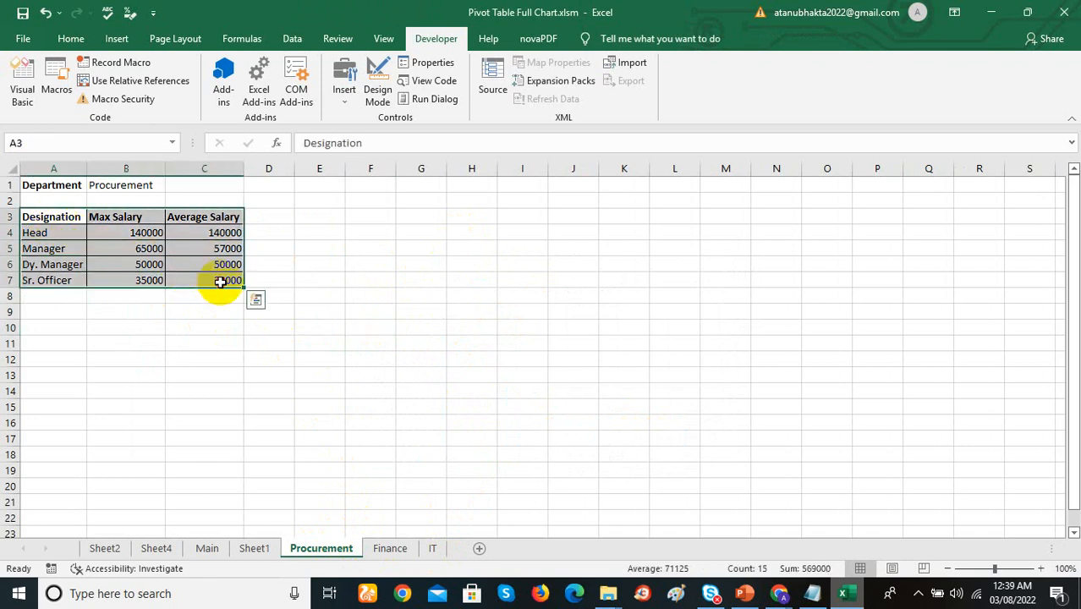
{"action": "left_click", "coordinate": [297, 292]}
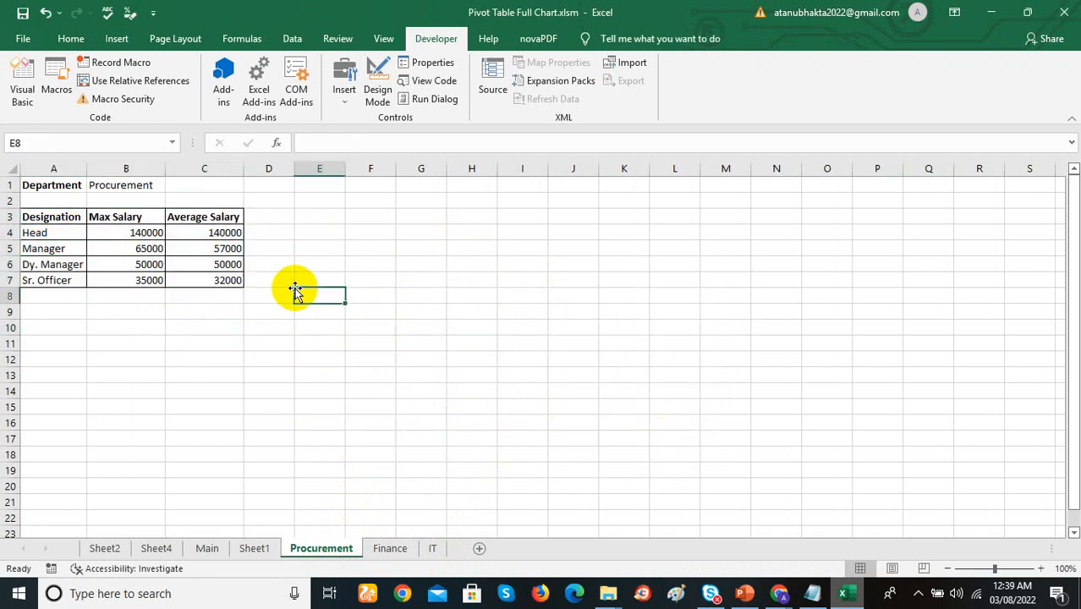
Step: Delete the GenerateSalary macro from the workbook and confirm its removal
{"action": "left_click", "coordinate": [277, 269]}
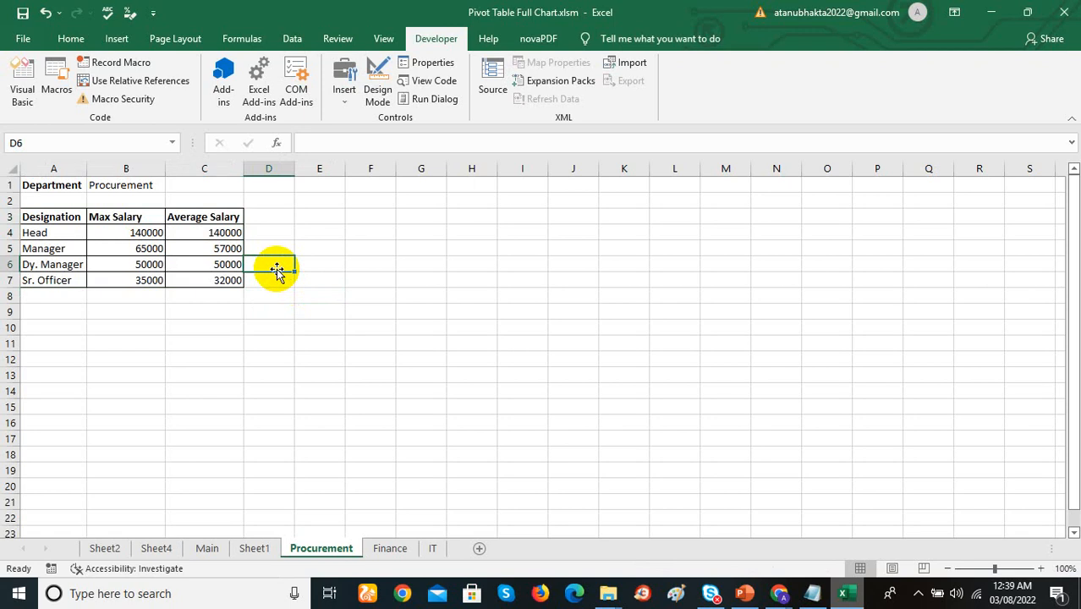
{"action": "left_click", "coordinate": [57, 95]}
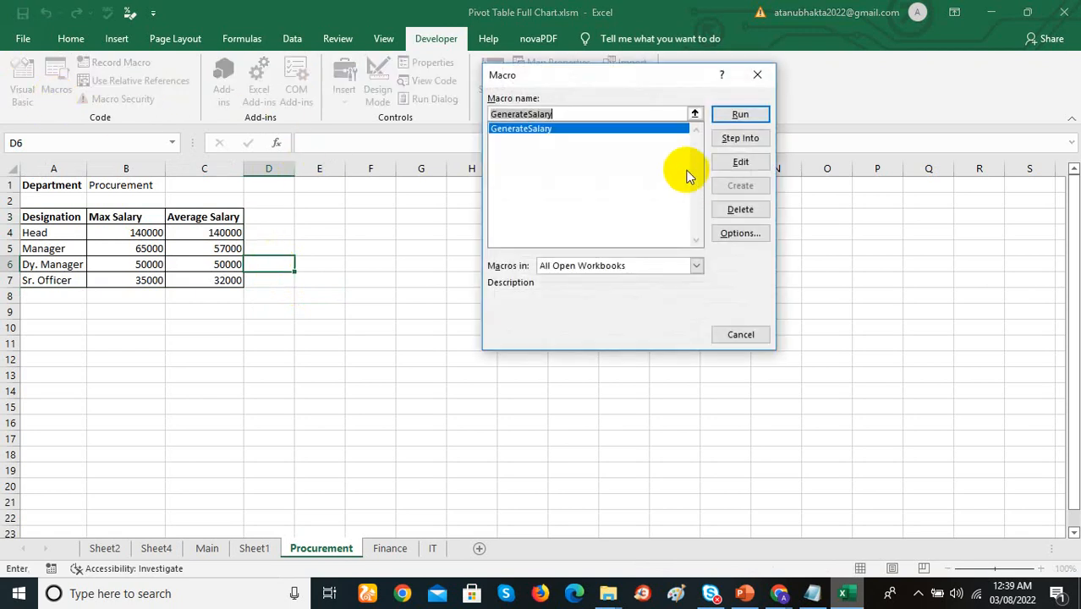
{"action": "left_click", "coordinate": [740, 212]}
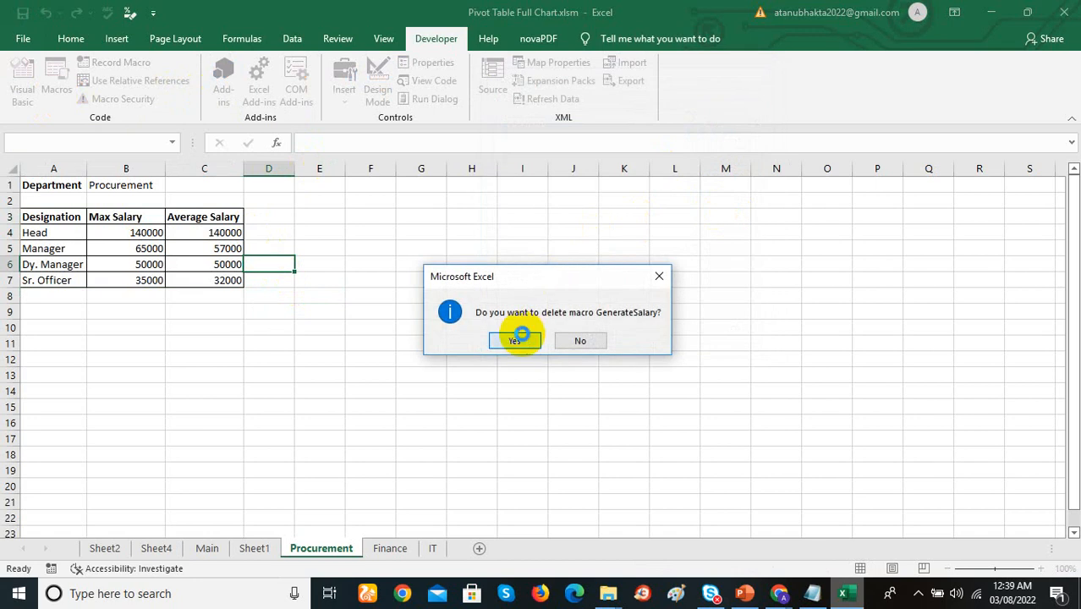
{"action": "left_click", "coordinate": [518, 340]}
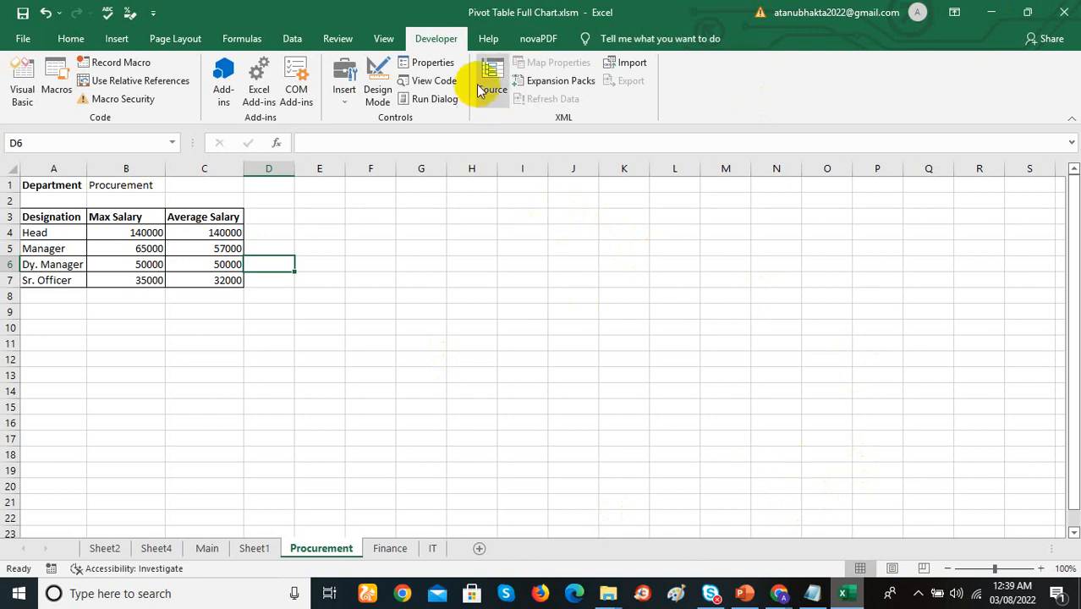
{"action": "right_click", "coordinate": [451, 45]}
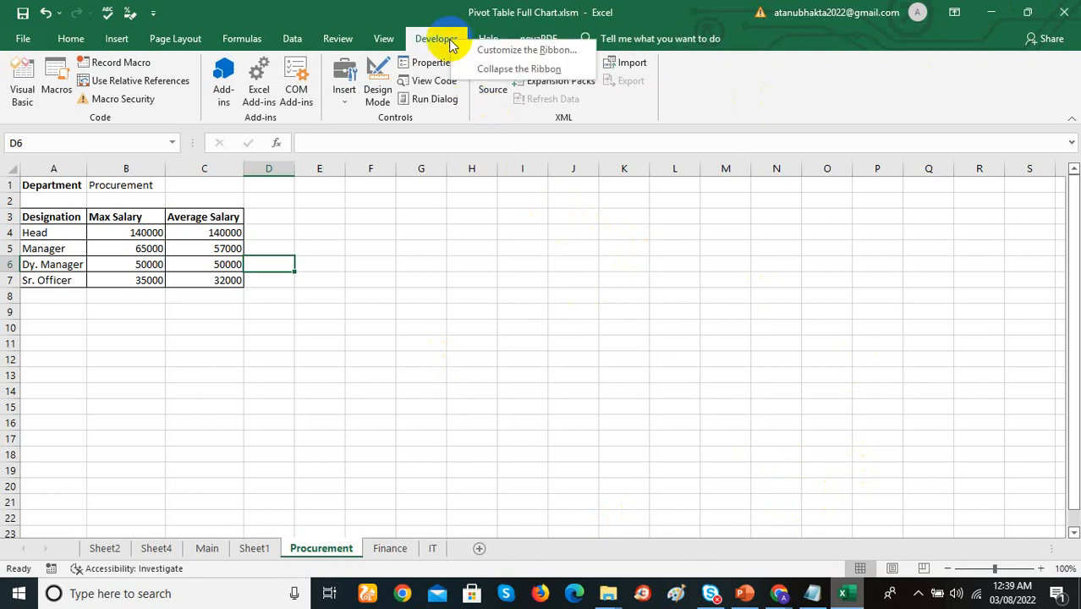
{"action": "left_click", "coordinate": [513, 59]}
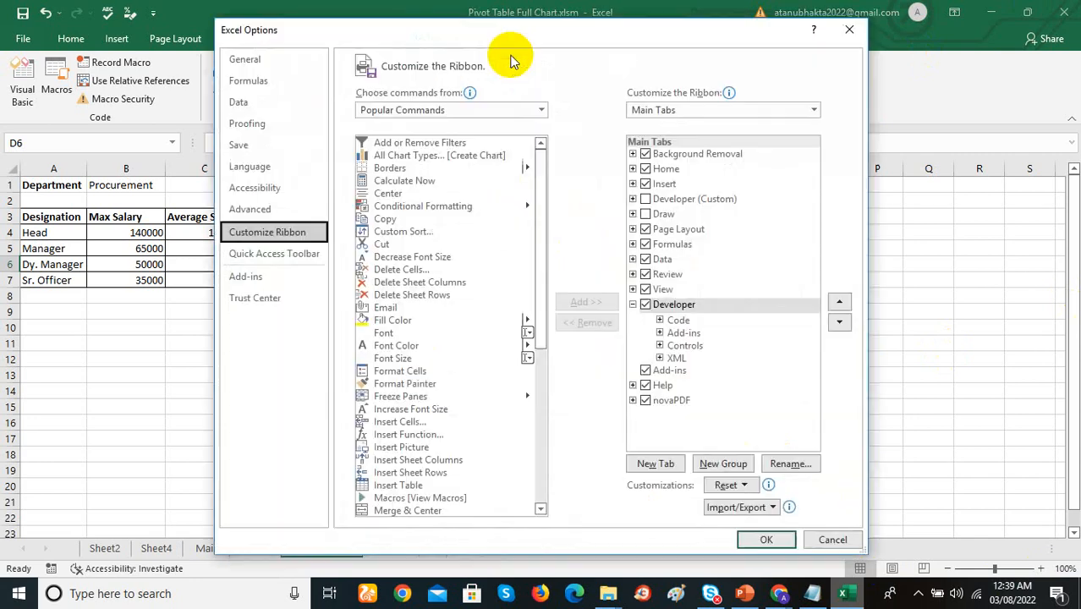
{"action": "left_click", "coordinate": [853, 539]}
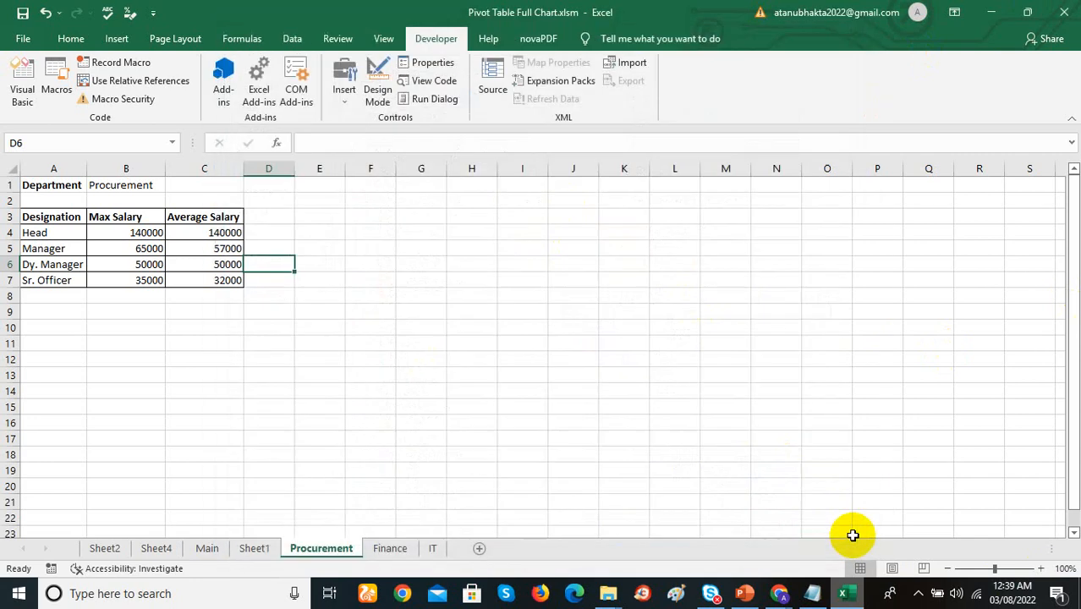
Step: Customize the ribbon so that the main Developer tab is hidden
{"action": "right_click", "coordinate": [761, 77]}
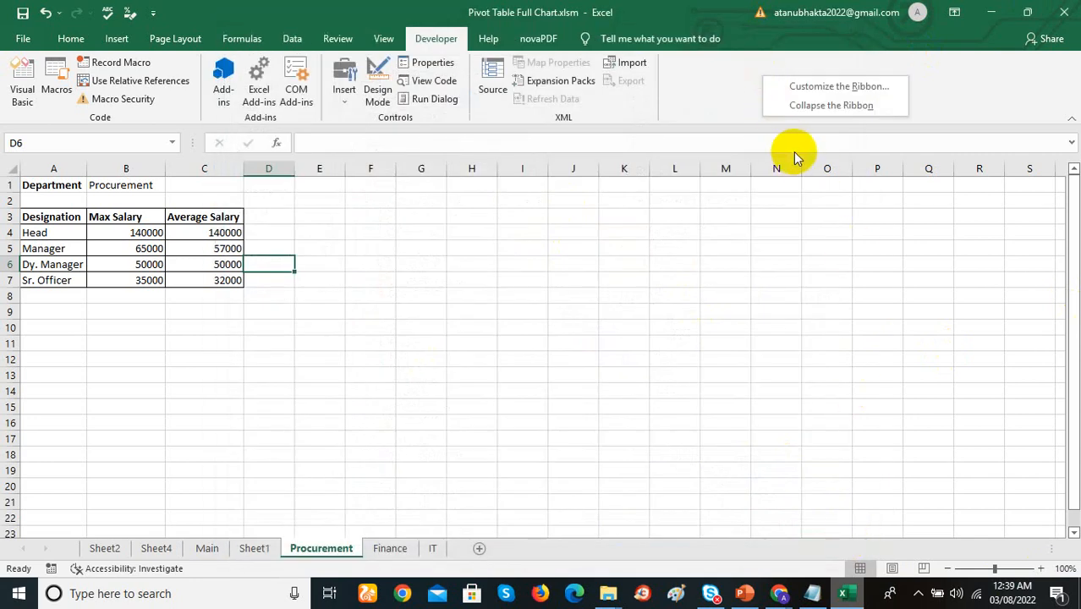
{"action": "left_click", "coordinate": [811, 89]}
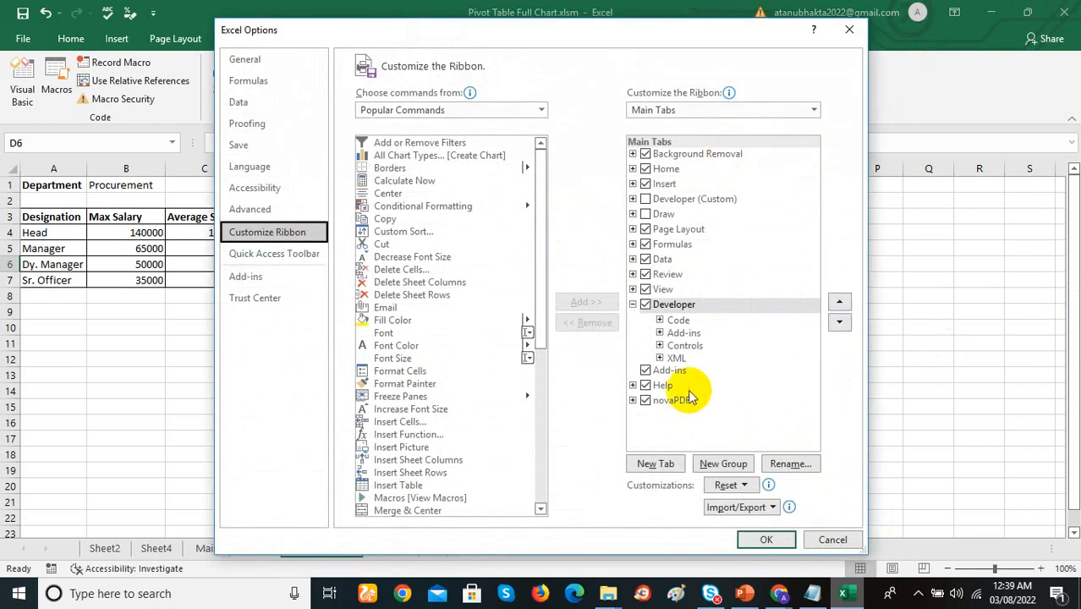
{"action": "left_click", "coordinate": [645, 306]}
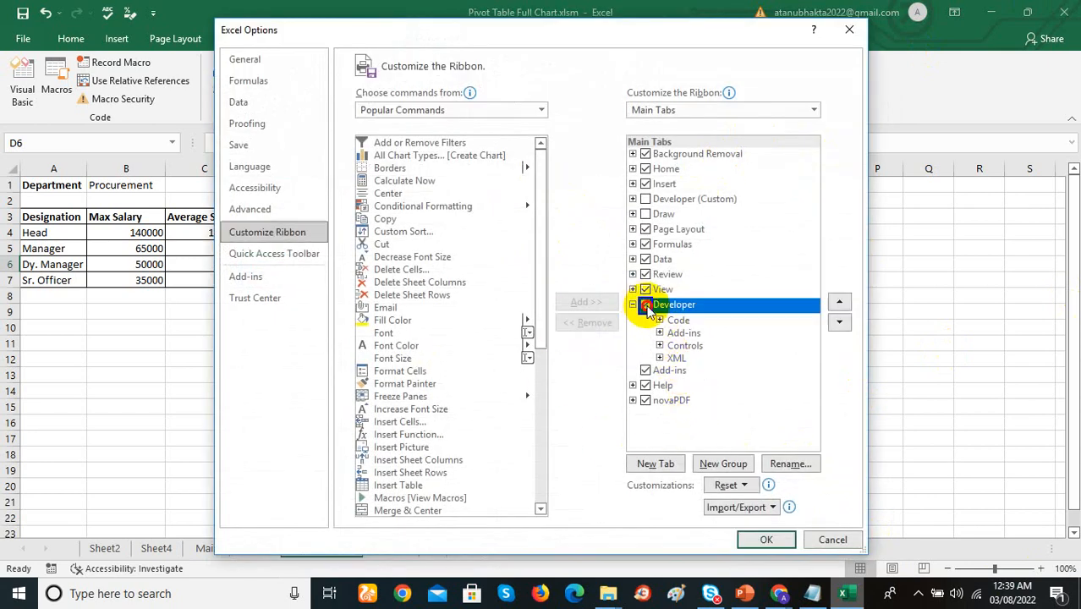
{"action": "left_click", "coordinate": [766, 542]}
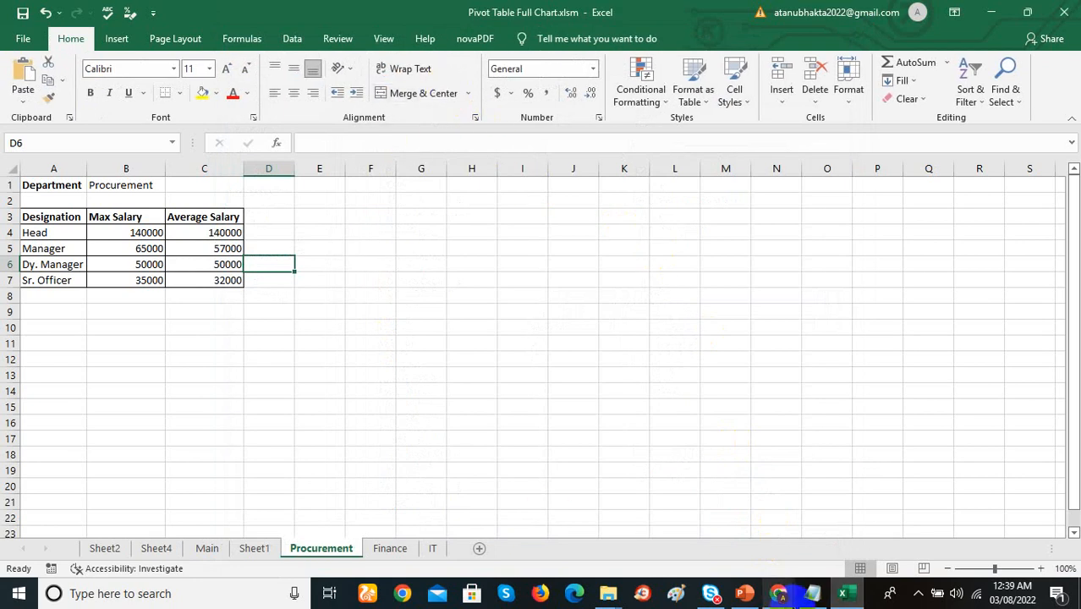
Step: Customize the ribbon to show the main Developer tab again
{"action": "mouse_move", "coordinate": [843, 593]}
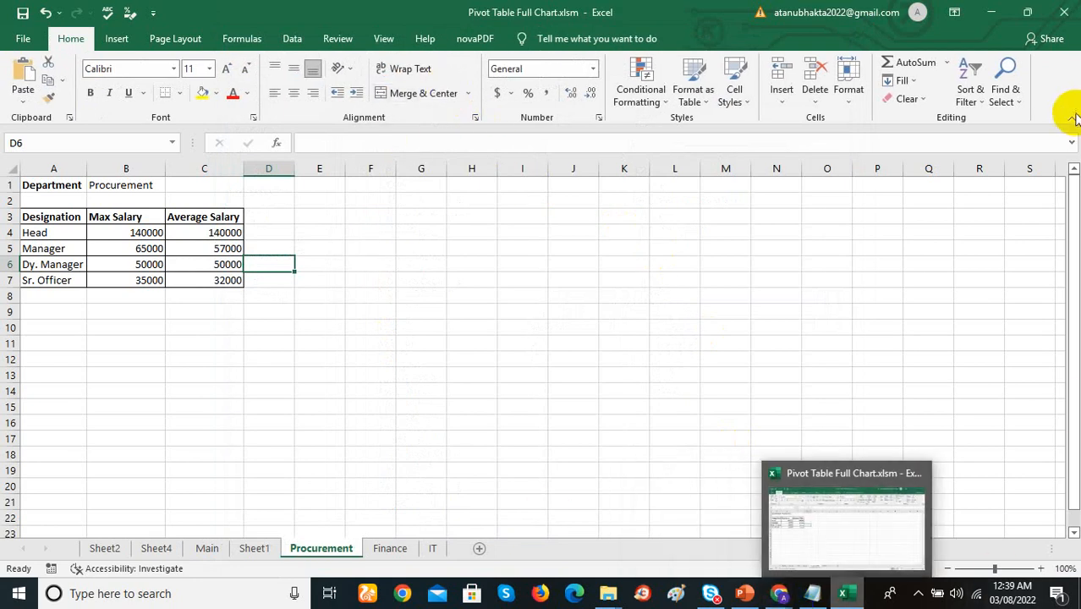
{"action": "right_click", "coordinate": [1054, 88]}
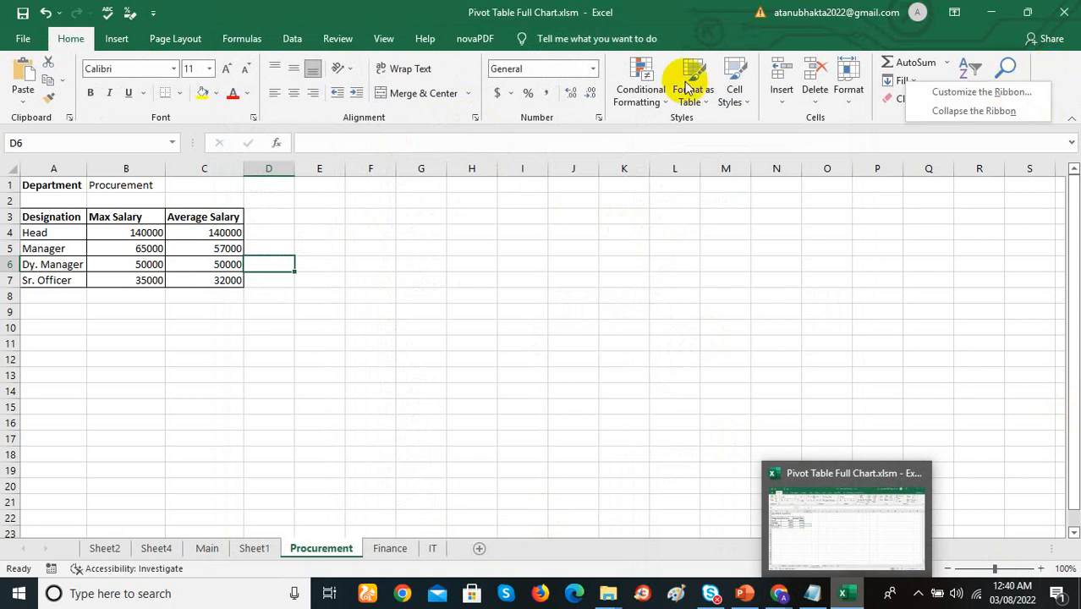
{"action": "right_click", "coordinate": [461, 47]}
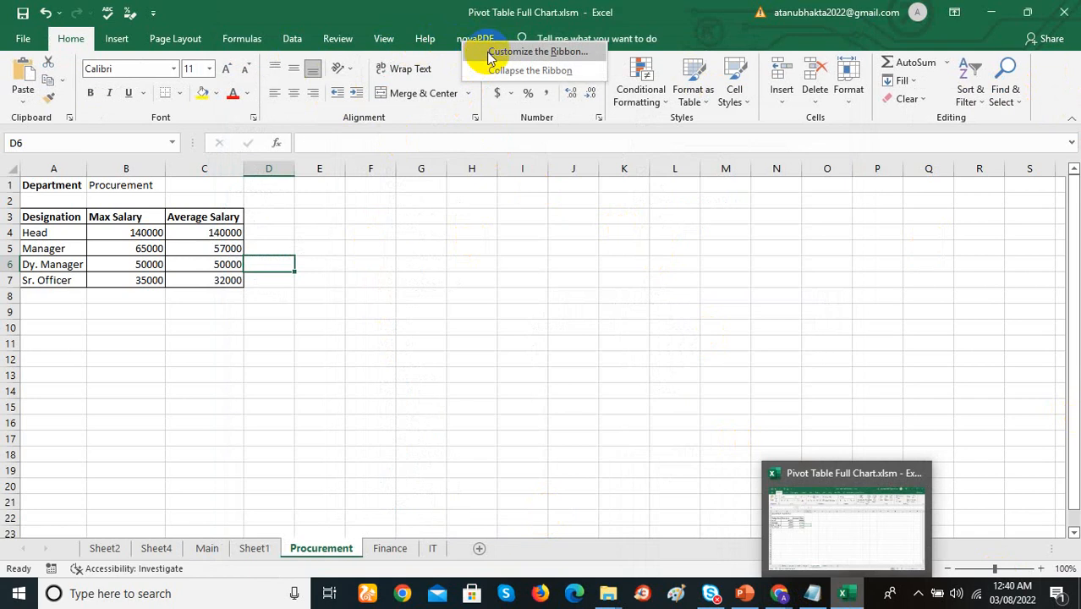
{"action": "left_click", "coordinate": [490, 58]}
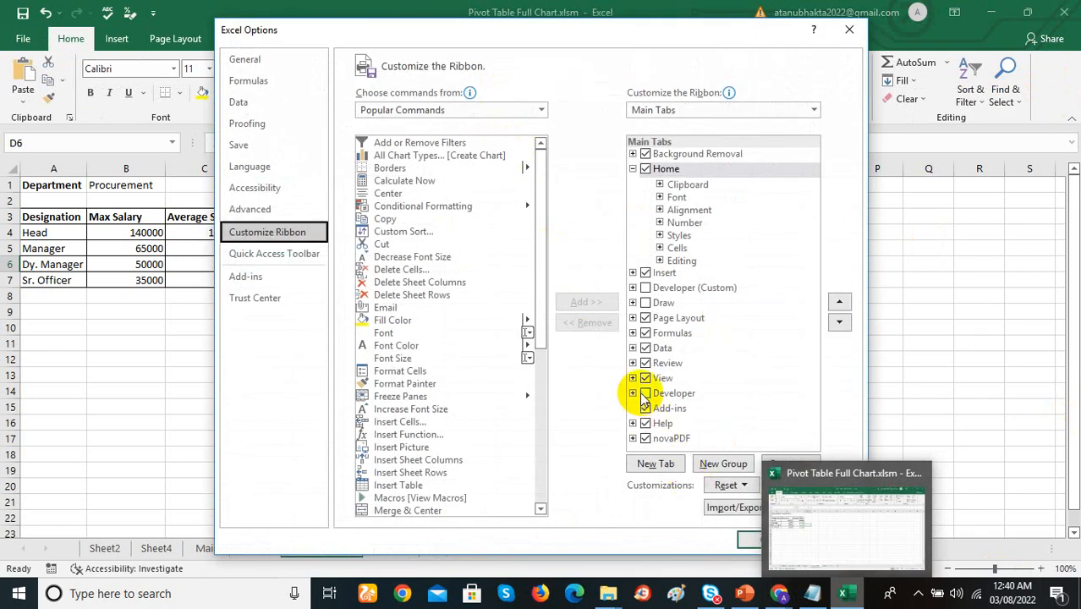
{"action": "left_click", "coordinate": [645, 395]}
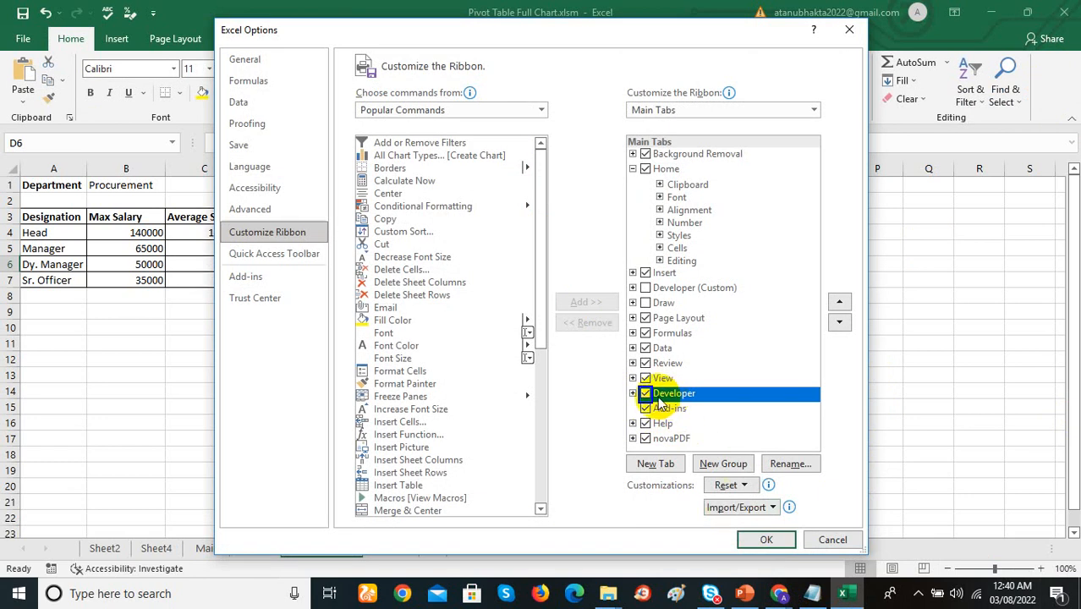
{"action": "left_click", "coordinate": [761, 539]}
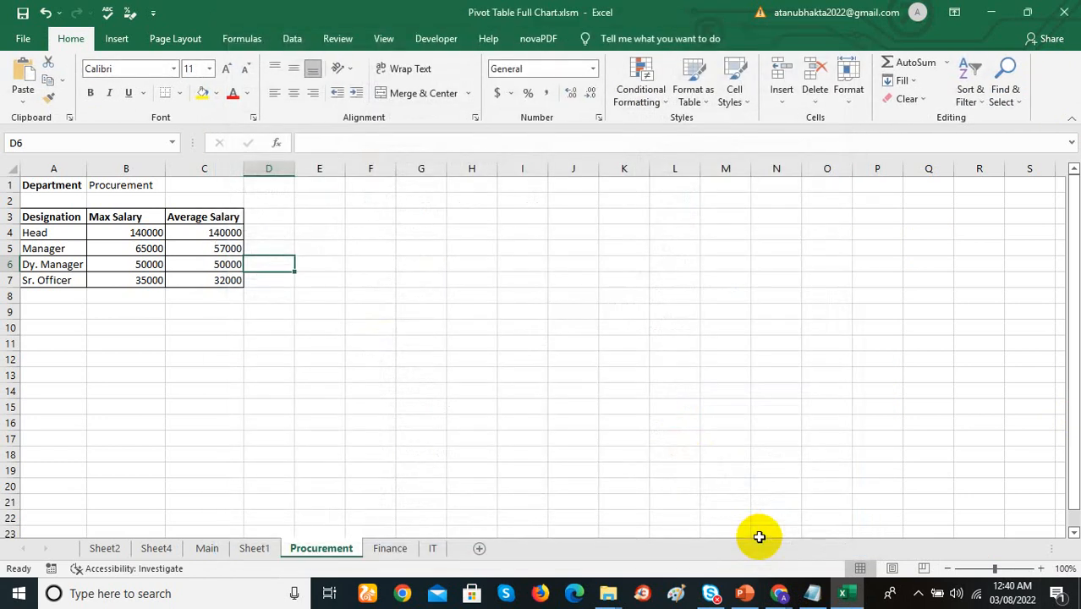
Step: Start recording a new macro from cell D4 of the Procurement sheet, keeping the default name and storing it in This Workbook
{"action": "left_click", "coordinate": [434, 41]}
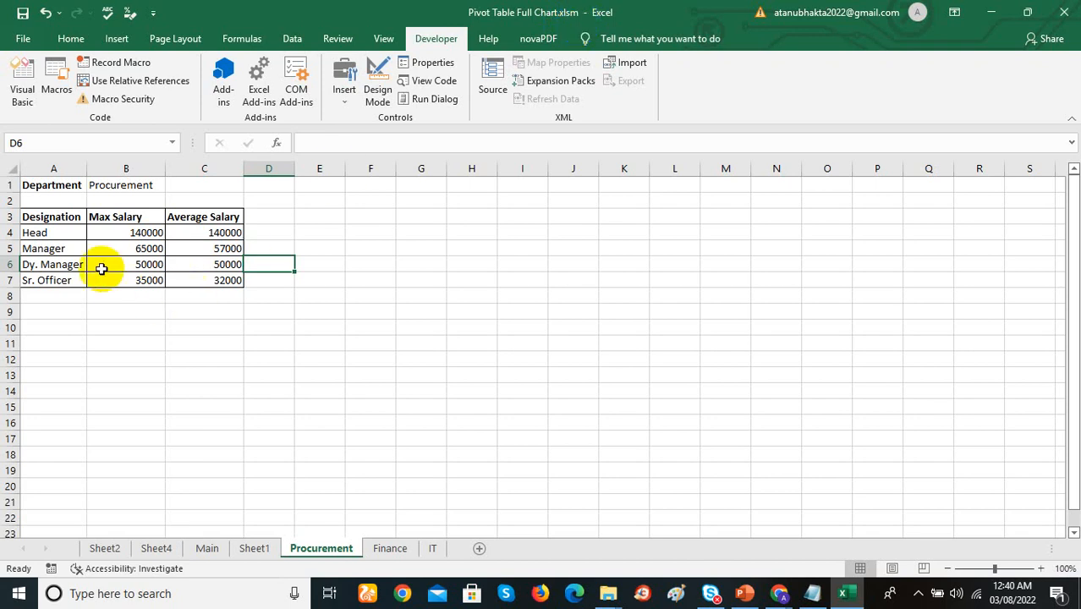
{"action": "left_click", "coordinate": [273, 238]}
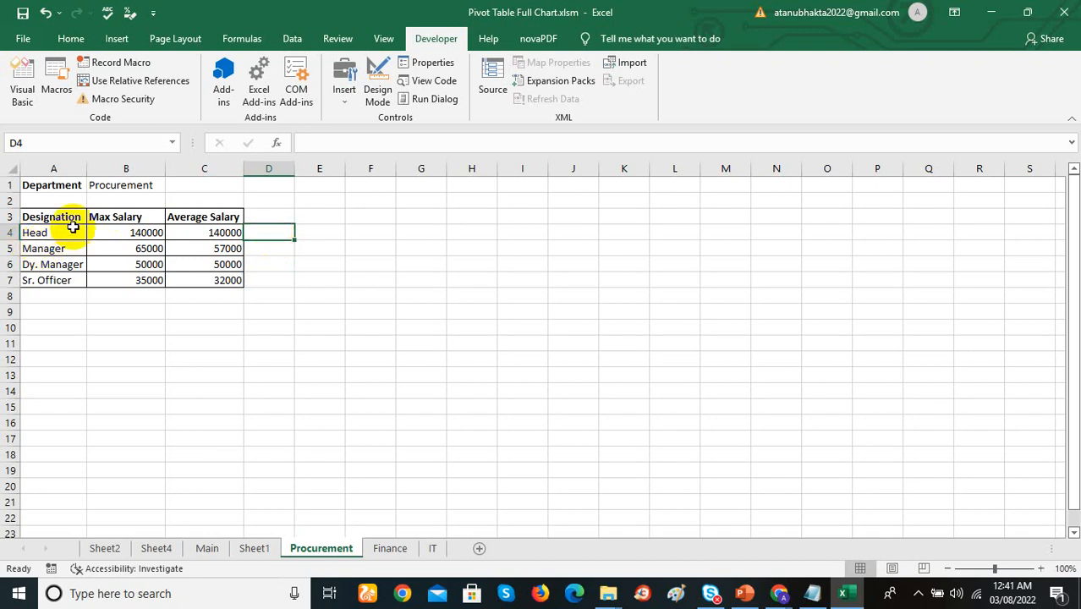
{"action": "left_click", "coordinate": [139, 67]}
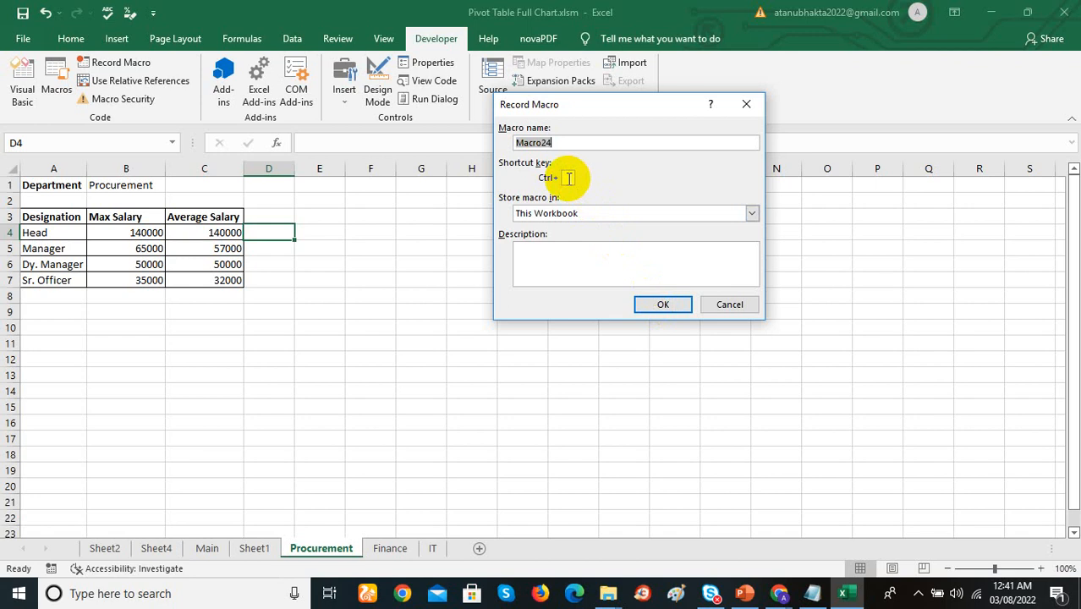
{"action": "left_click", "coordinate": [662, 307]}
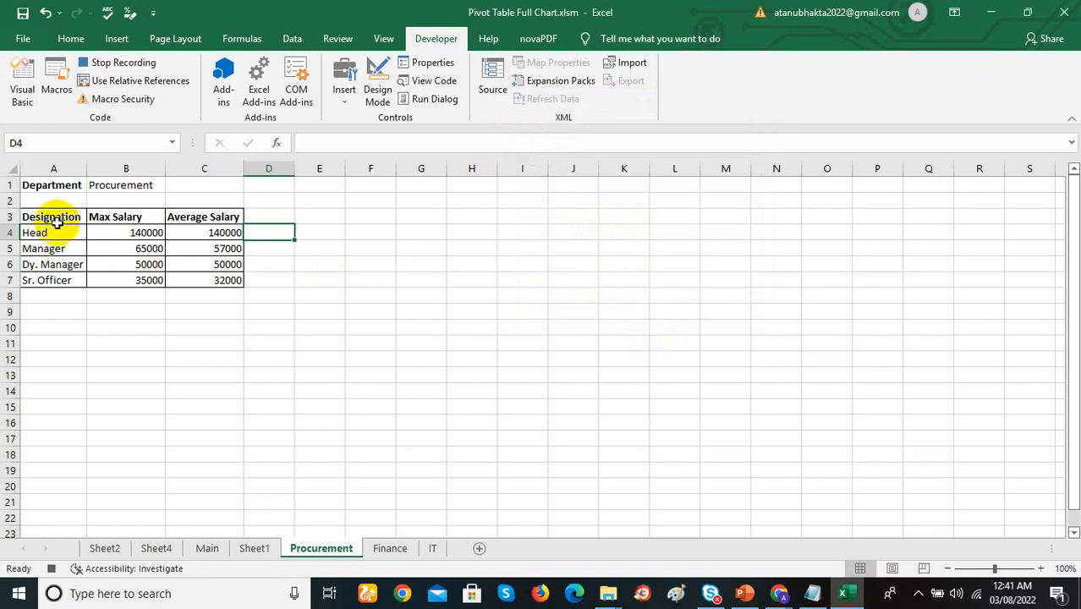
Step: Insert a clustered column and line combo chart from the Procurement salary table A3:C7, and stop the macro recording
{"action": "left_click_drag", "start_coordinate": [49, 215], "coordinate": [194, 279]}
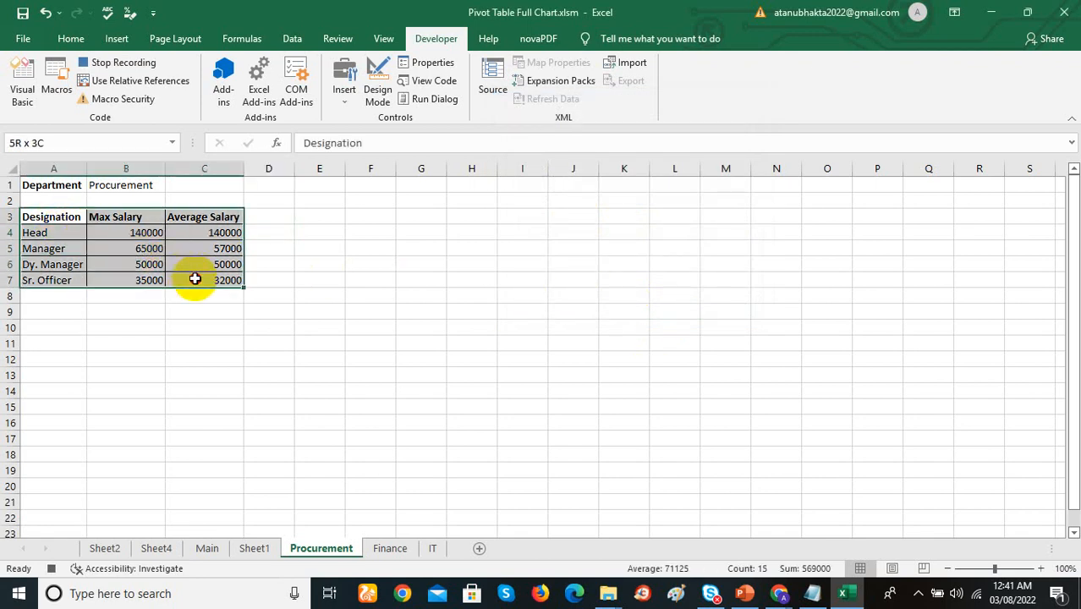
{"action": "left_click", "coordinate": [115, 41]}
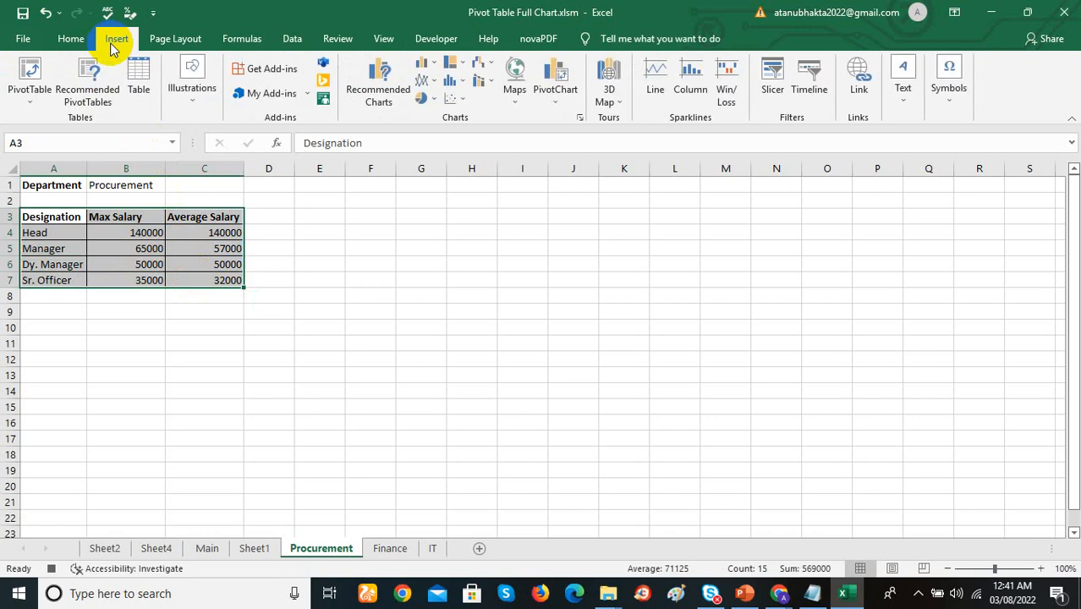
{"action": "left_click", "coordinate": [493, 85]}
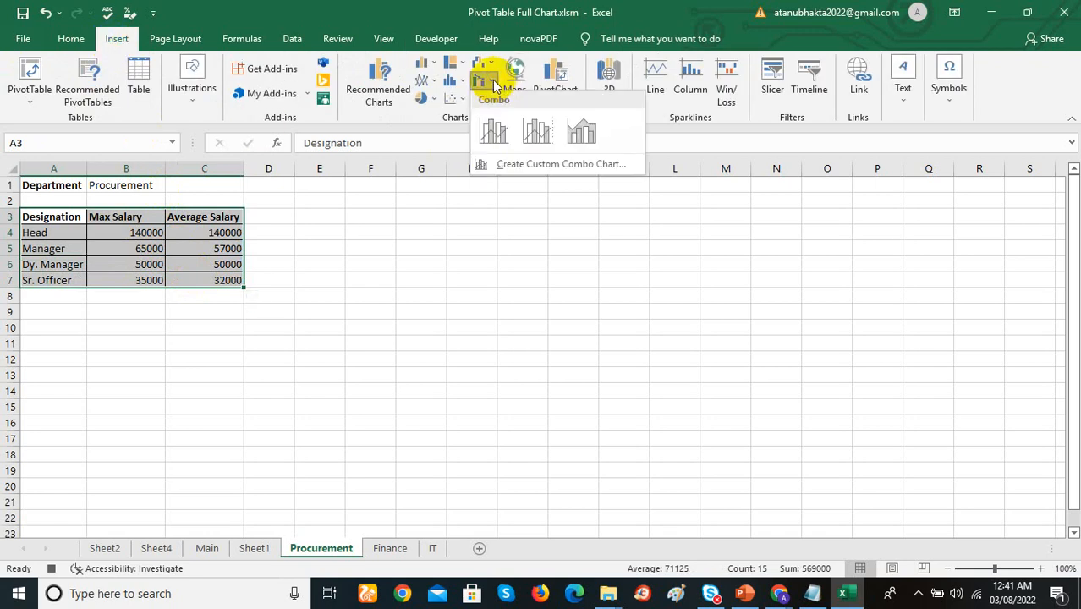
{"action": "left_click", "coordinate": [493, 134]}
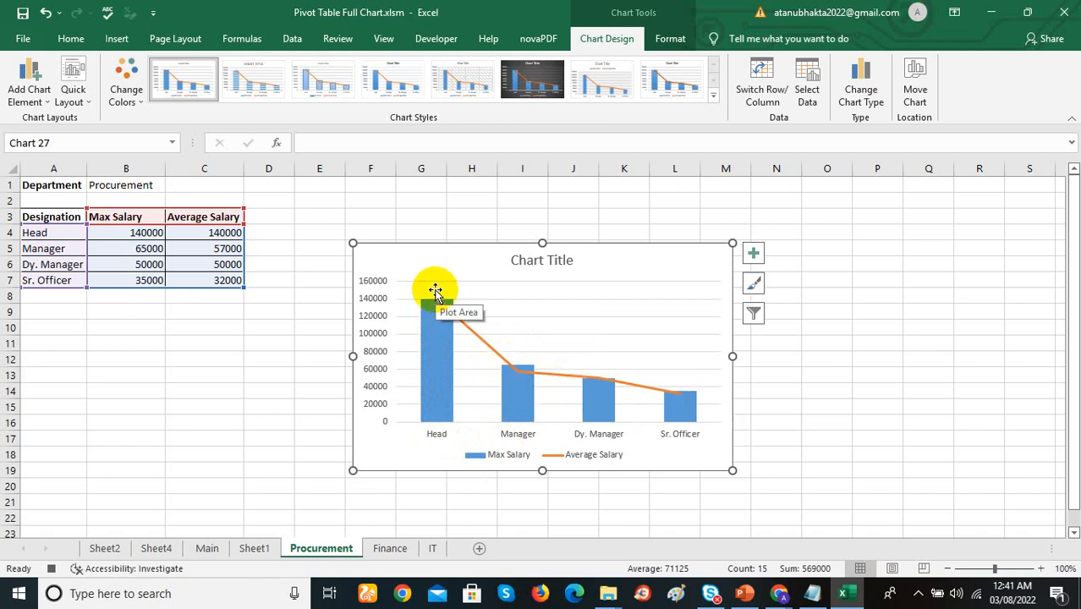
{"action": "left_click", "coordinate": [436, 38]}
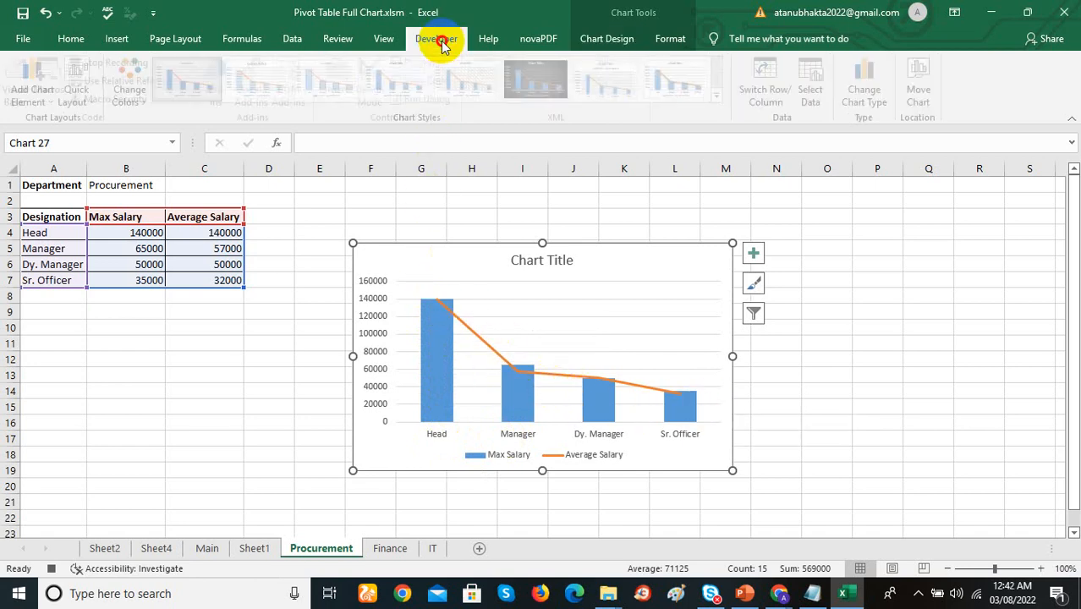
{"action": "left_click", "coordinate": [119, 63]}
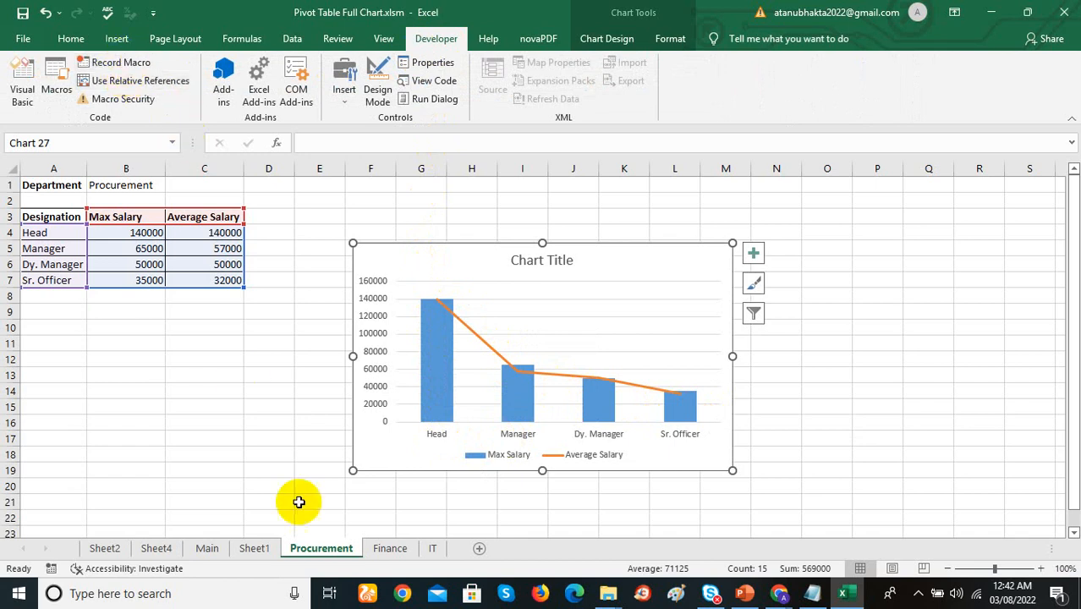
Step: Run the recorded Macro24 on the Finance sheet to generate its salary chart
{"action": "left_click", "coordinate": [390, 550]}
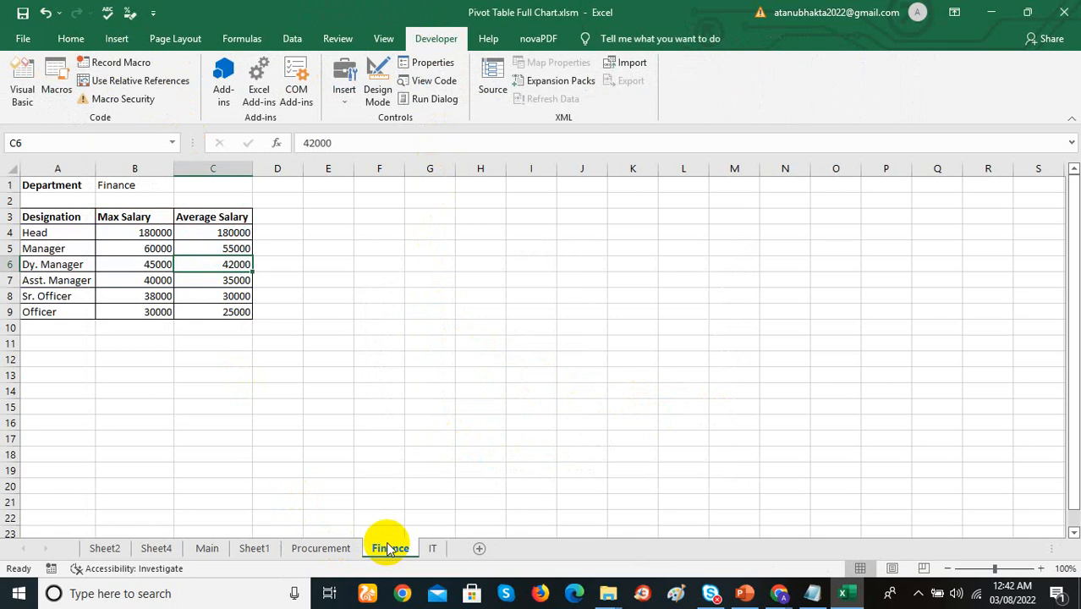
{"action": "left_click", "coordinate": [57, 91]}
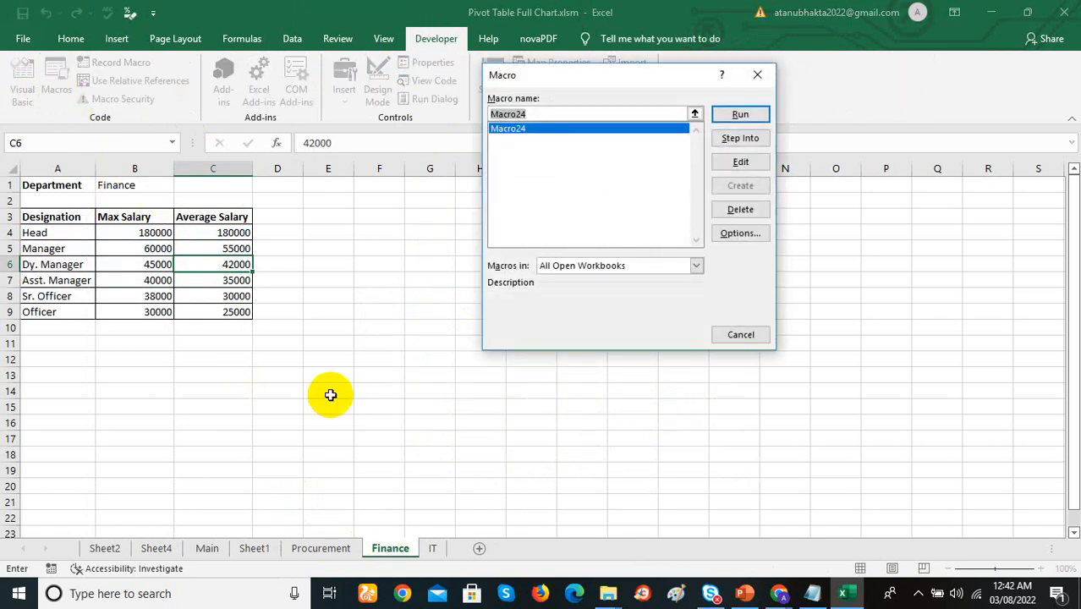
{"action": "left_click", "coordinate": [742, 115]}
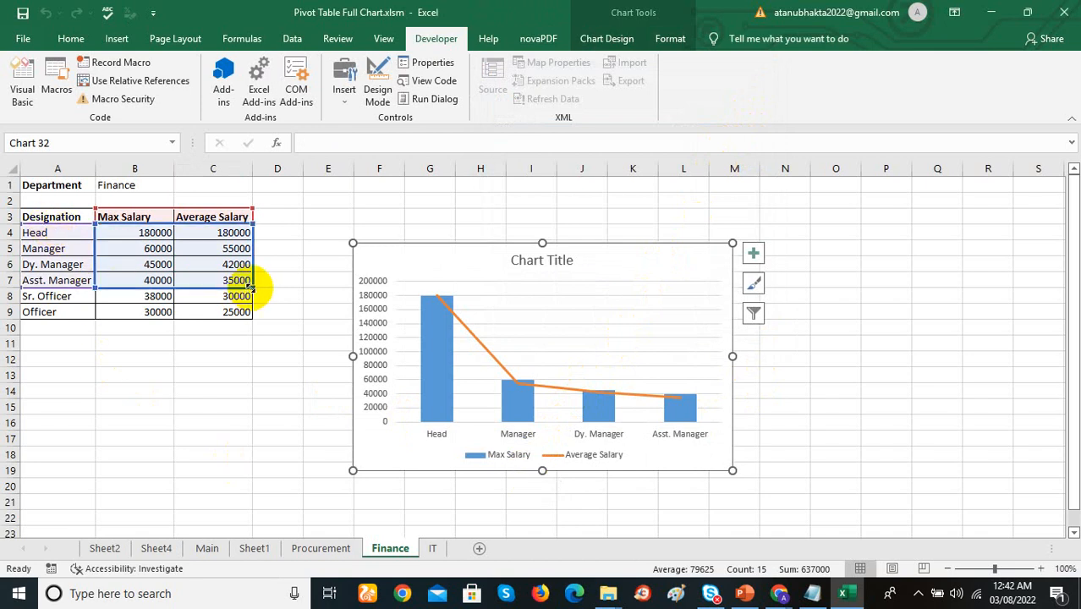
Step: Compare the chart source ranges on the Procurement and Finance sheets, and delete the salary chart from each sheet
{"action": "left_click", "coordinate": [319, 550]}
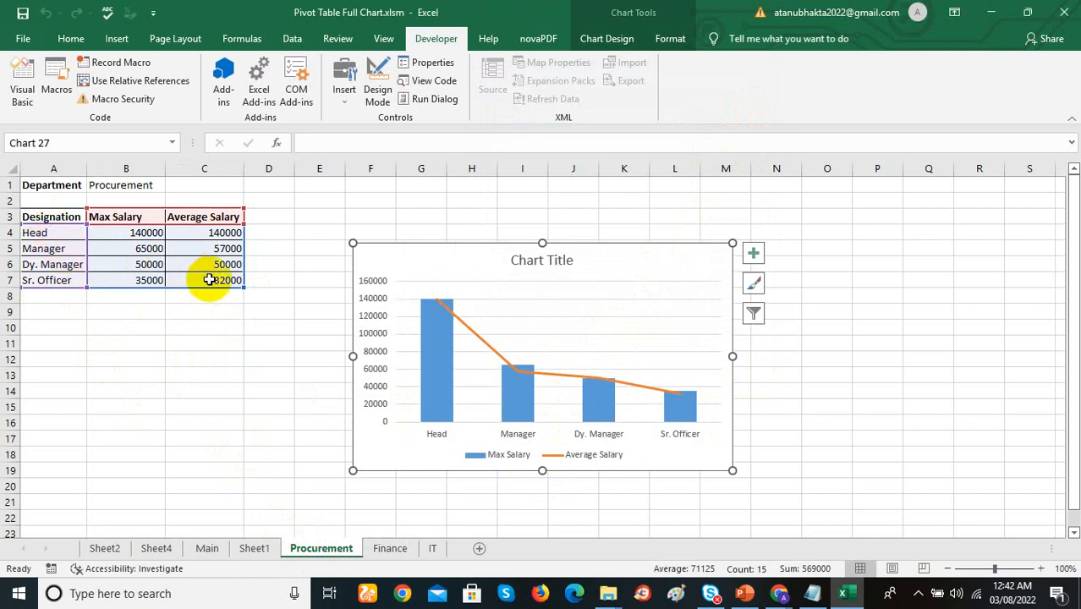
{"action": "left_click", "coordinate": [388, 549]}
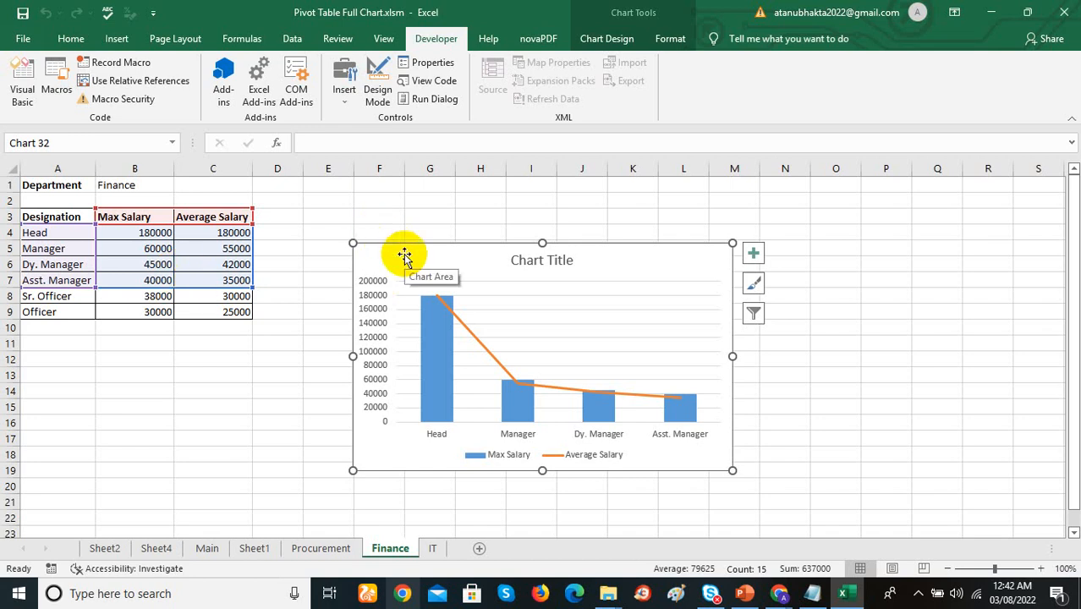
{"action": "key", "text": "Delete"}
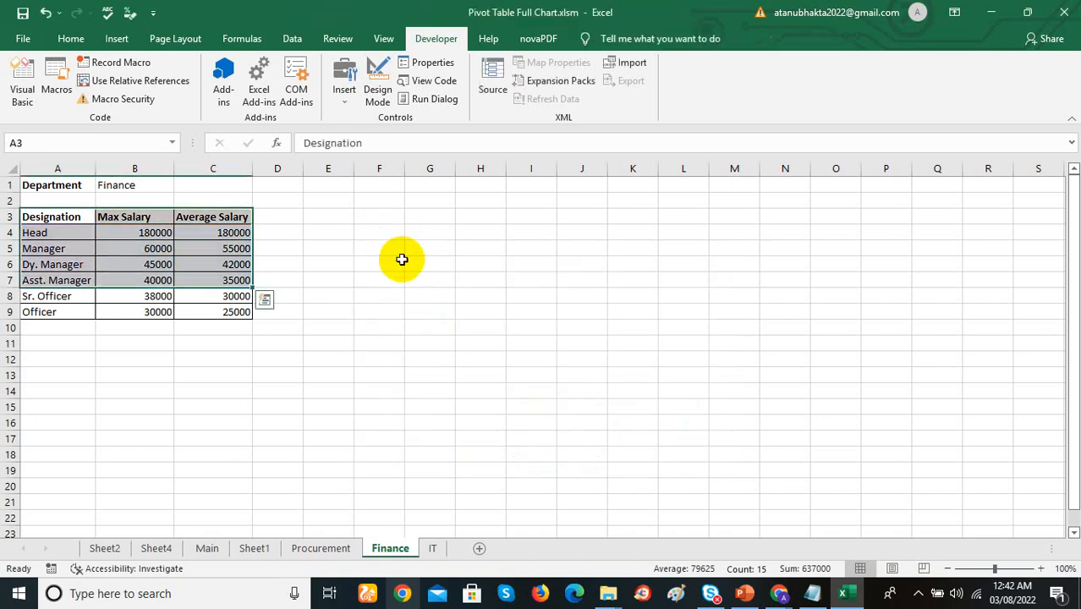
{"action": "left_click", "coordinate": [348, 551]}
{"action": "key", "text": "Delete"}
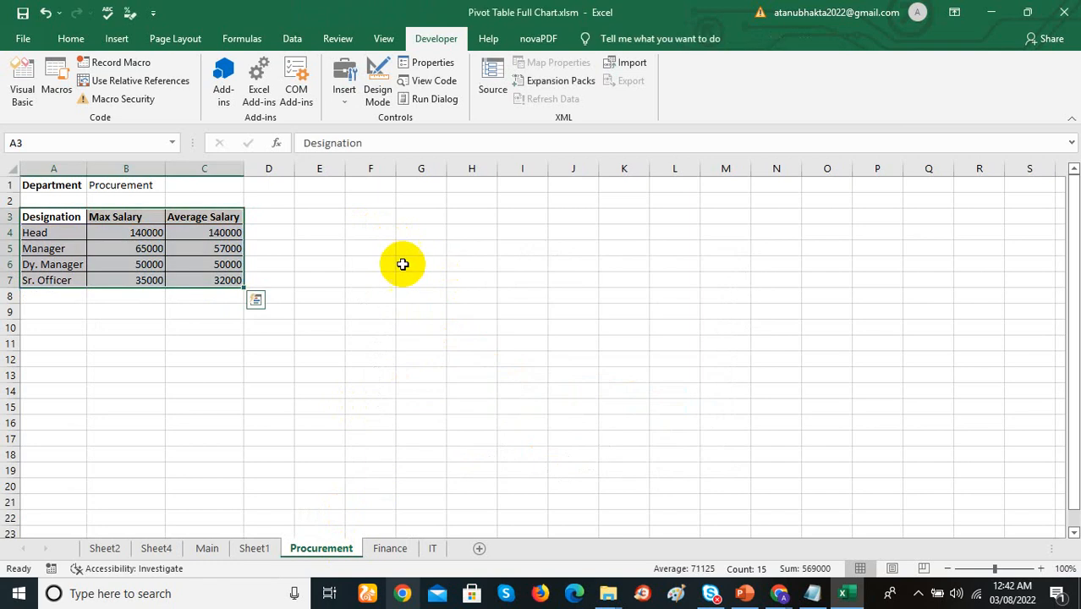
Step: Delete Macro24 from the workbook's macro list and confirm the deletion
{"action": "left_click", "coordinate": [60, 91]}
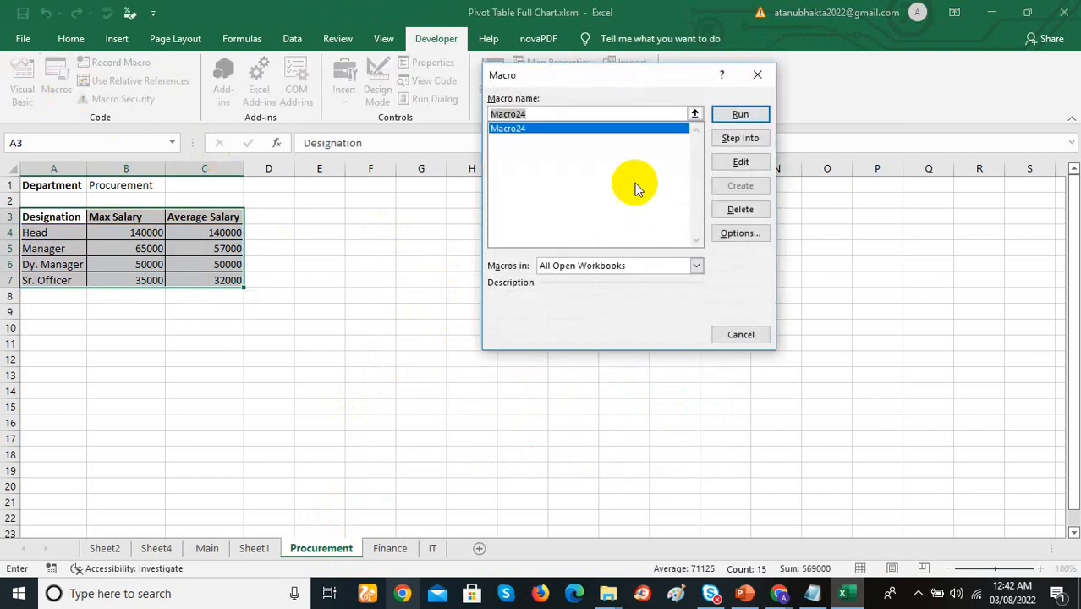
{"action": "left_click", "coordinate": [740, 210]}
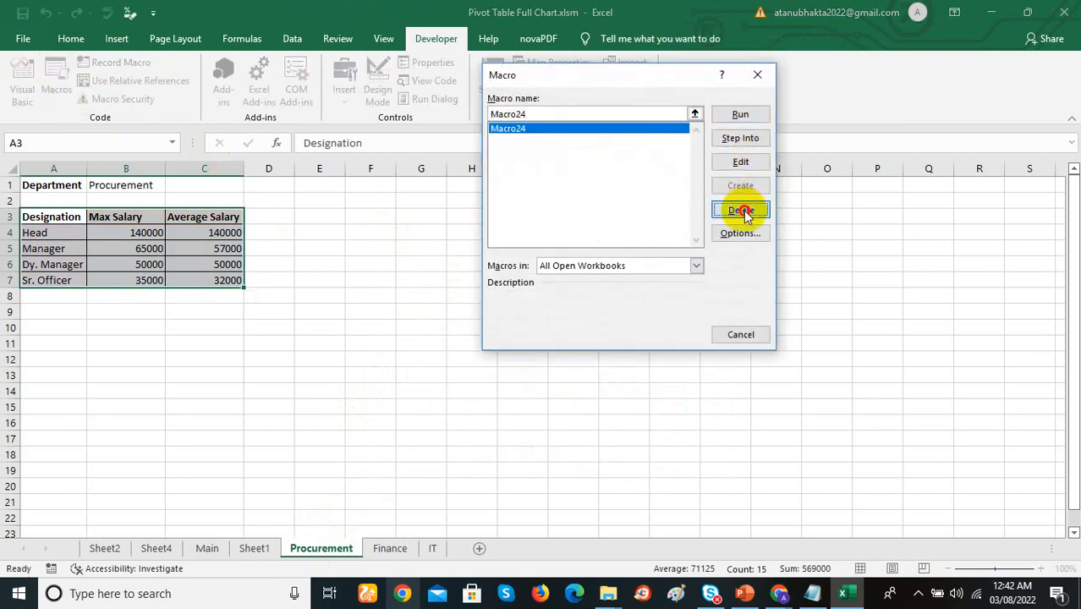
{"action": "left_click", "coordinate": [519, 342]}
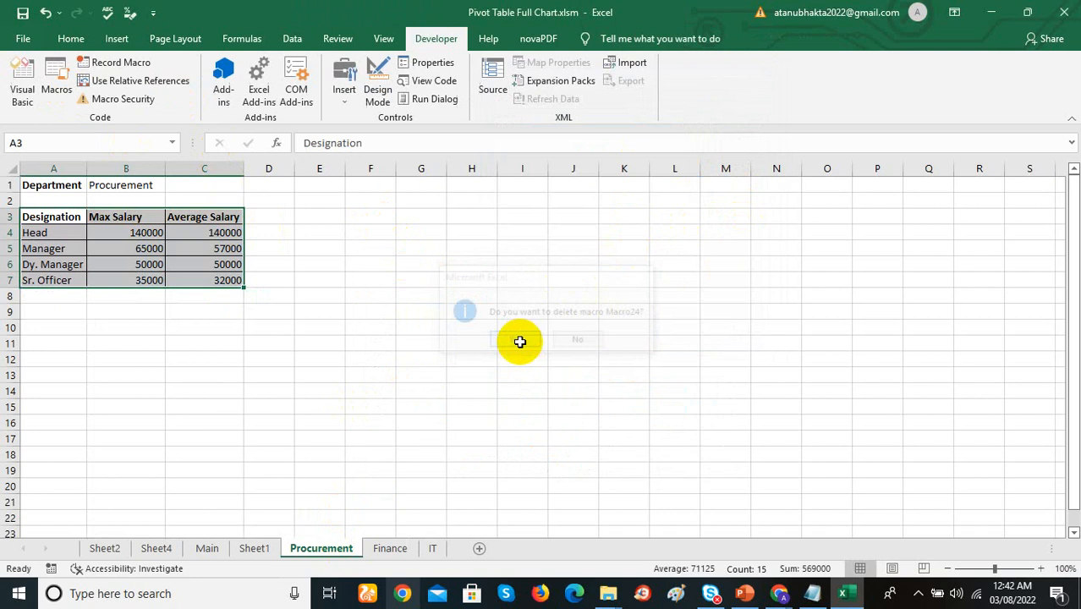
{"action": "left_click", "coordinate": [213, 356]}
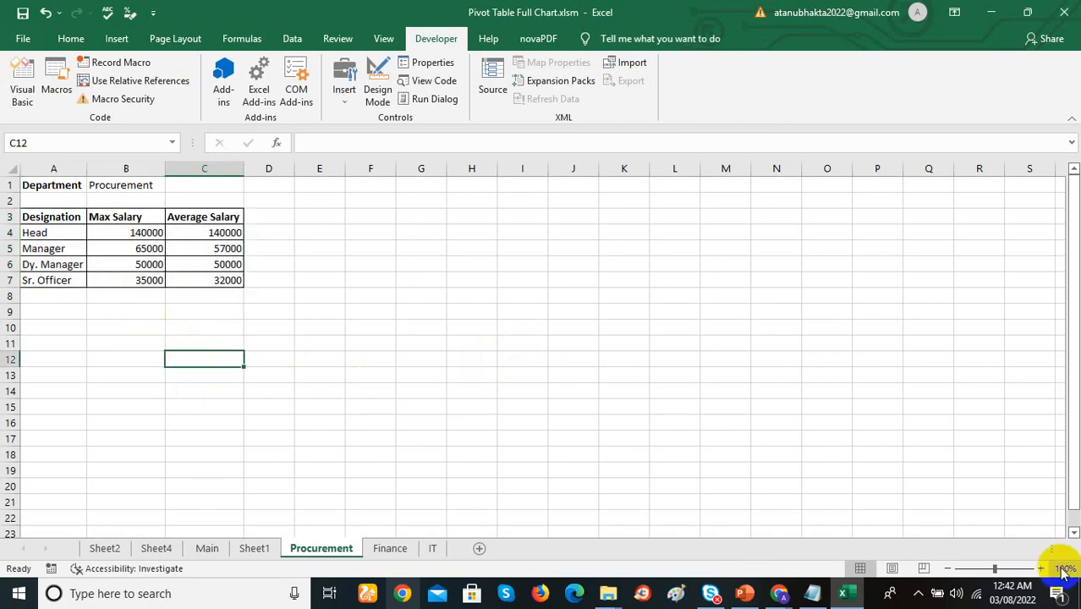
Step: Start recording a macro named GenSalary from cell D4 of the Procurement sheet, stored in This Workbook
{"action": "left_click", "coordinate": [273, 237]}
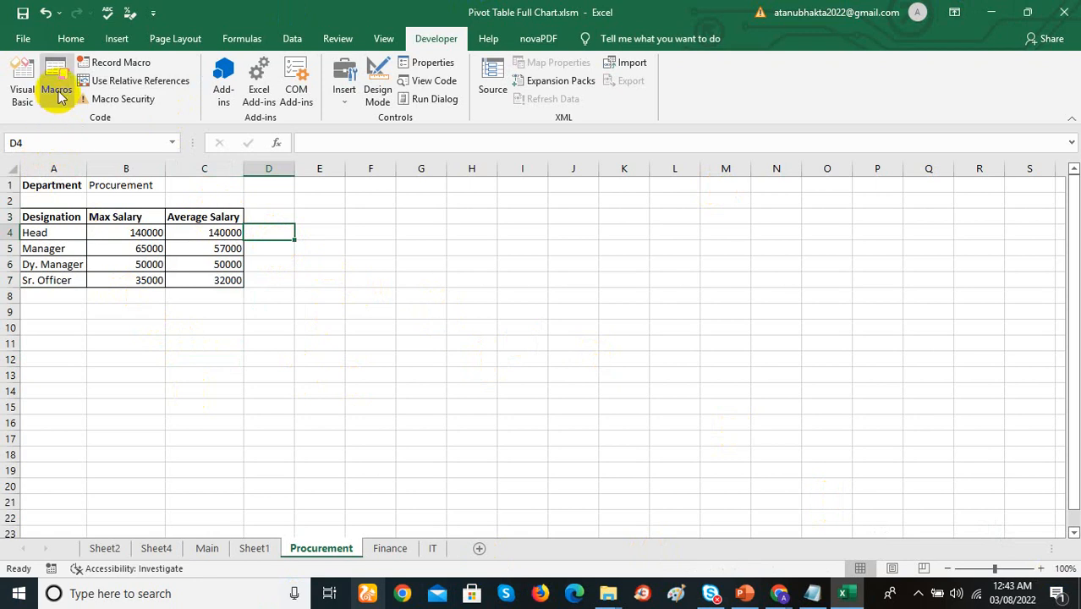
{"action": "left_click", "coordinate": [121, 65]}
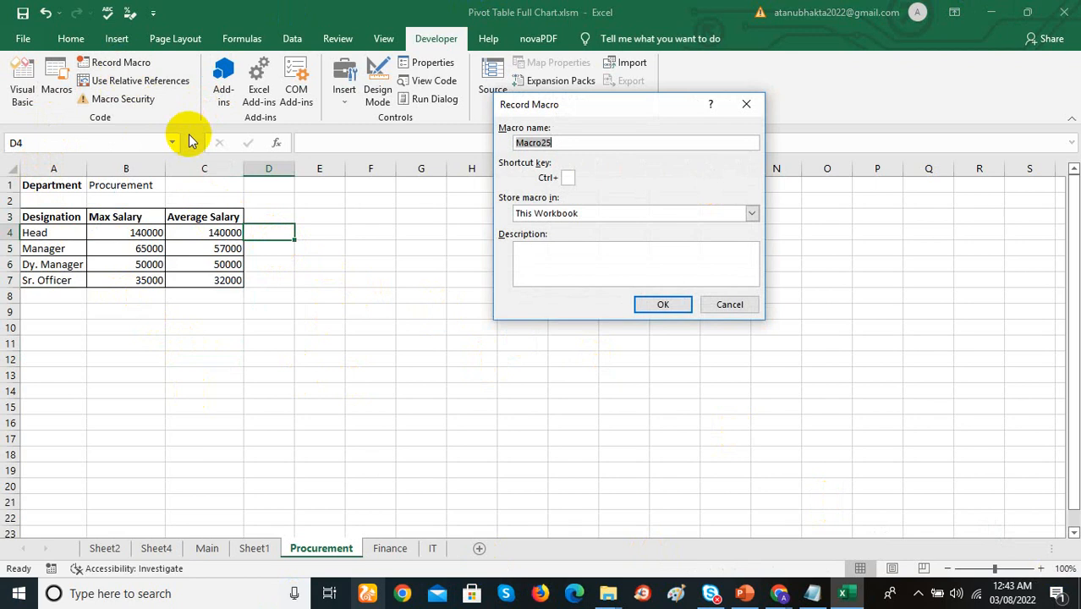
{"action": "type", "text": "GenSalary"}
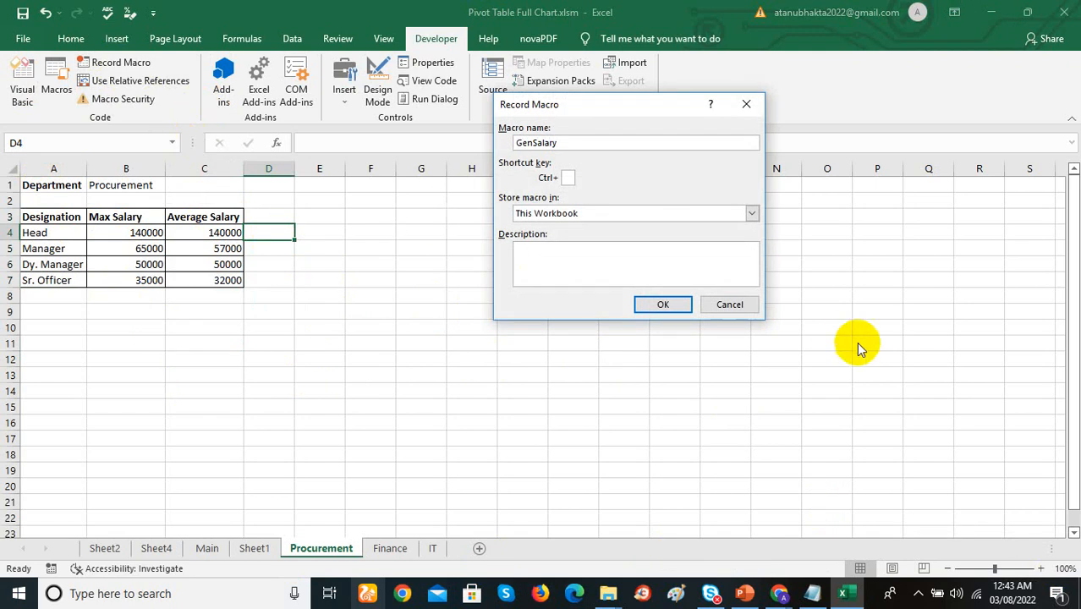
{"action": "left_click", "coordinate": [664, 306]}
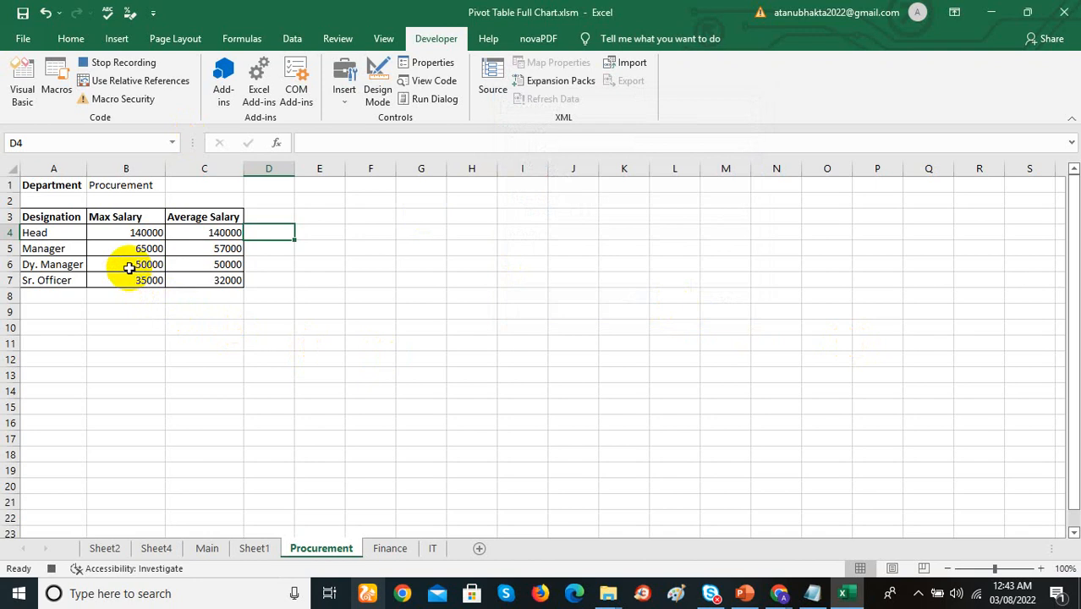
Step: Select the Procurement salary table A3:C7 from its Designation header and insert a clustered column and line combo chart
{"action": "left_click", "coordinate": [54, 217]}
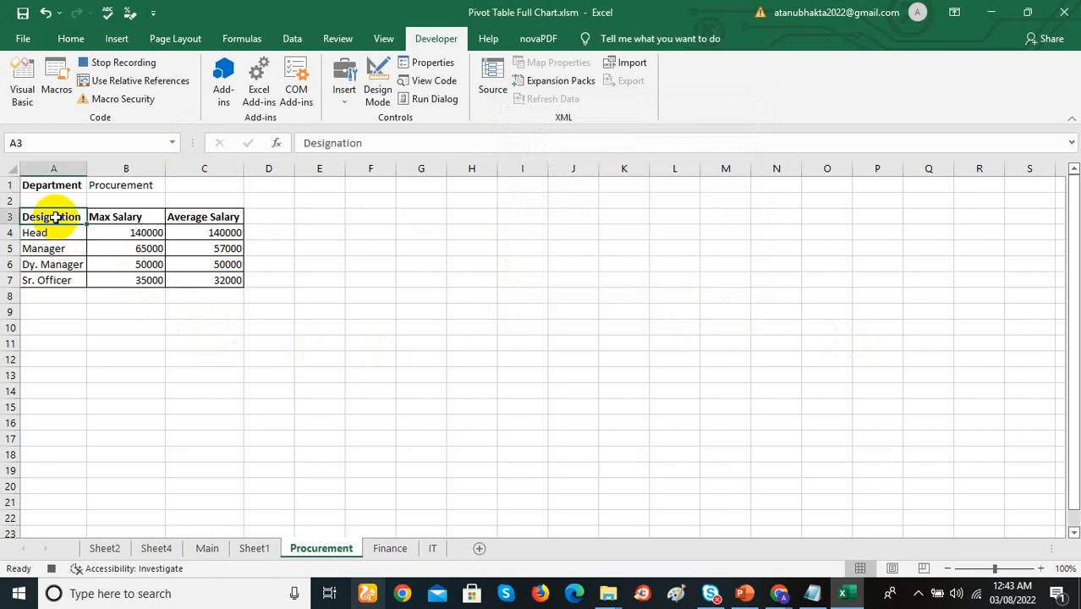
{"action": "key", "text": "ctrl+shift+Down"}
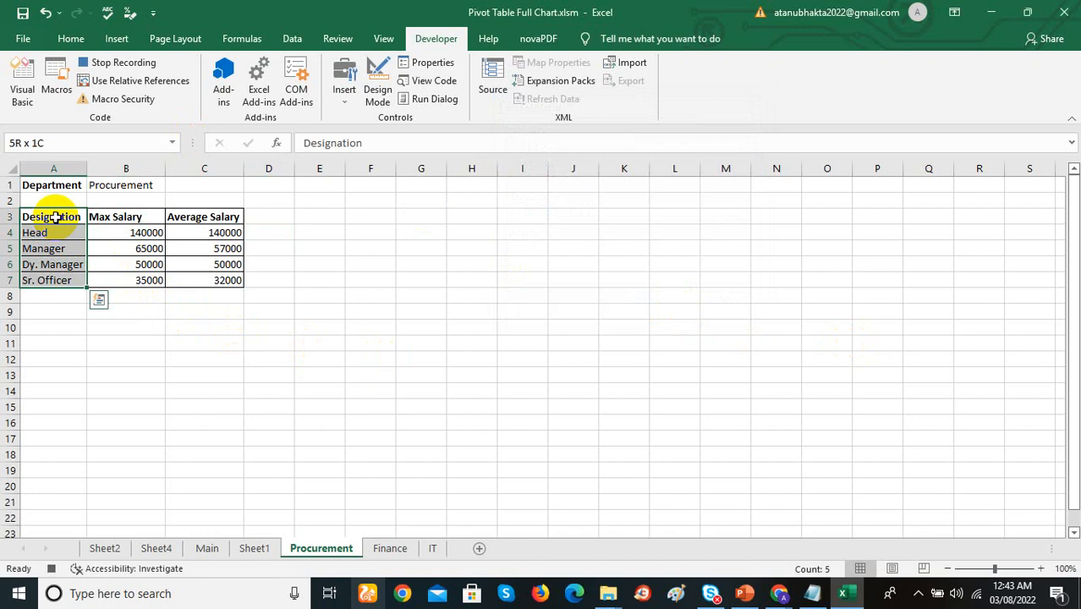
{"action": "key", "text": "ctrl+shift+Right"}
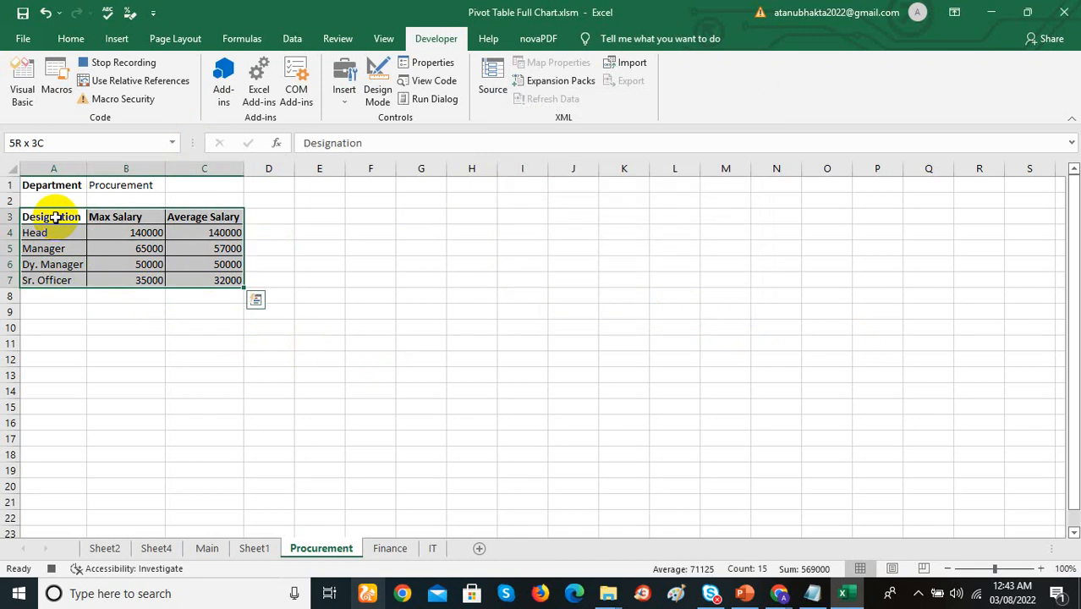
{"action": "left_click", "coordinate": [121, 40]}
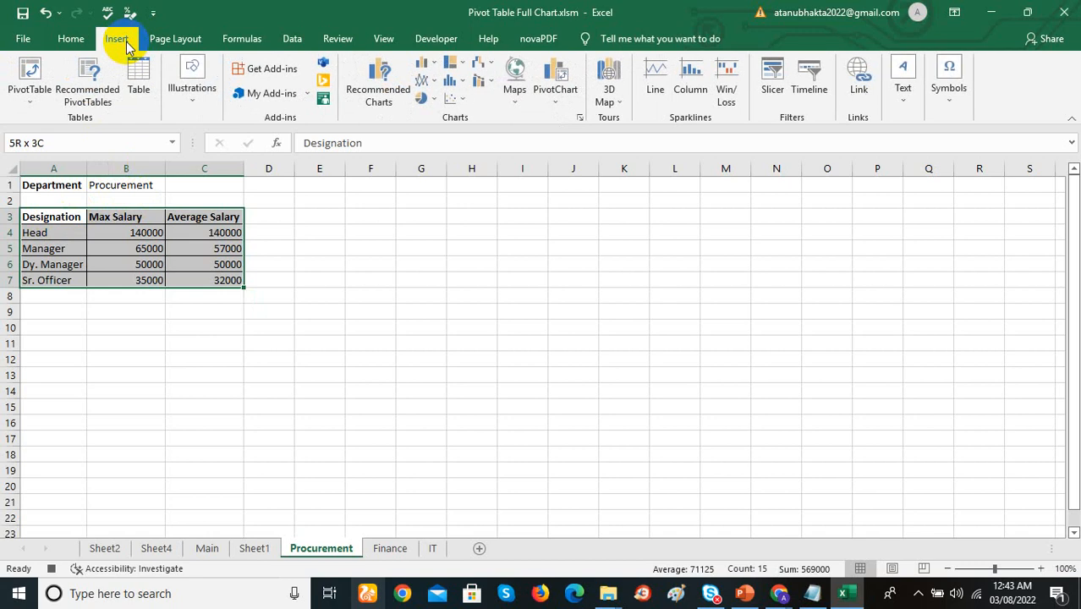
{"action": "left_click", "coordinate": [495, 91]}
{"action": "left_click", "coordinate": [494, 132]}
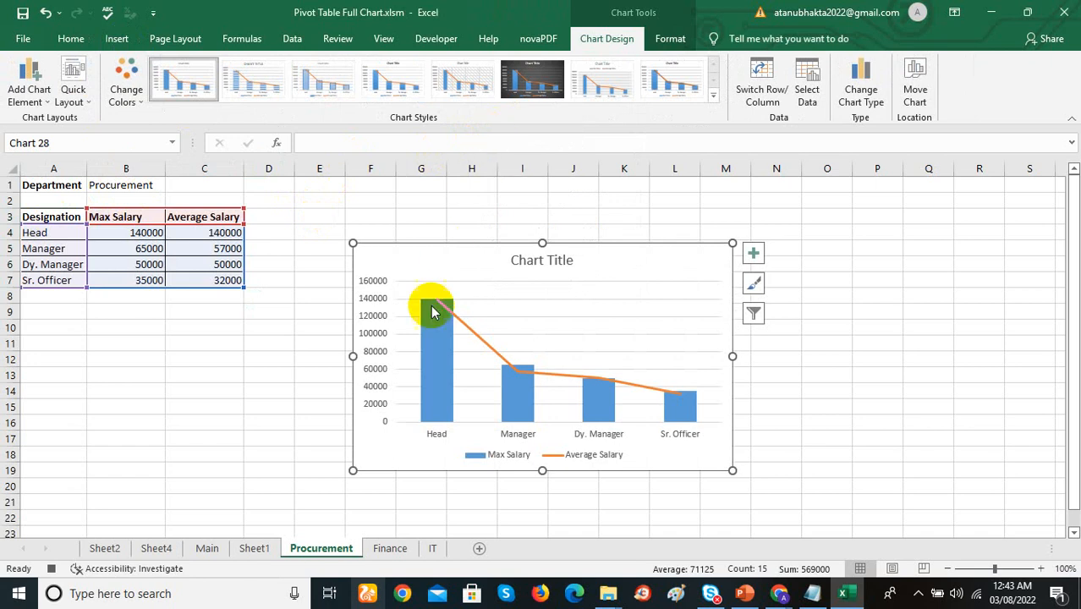
Step: Add data labels to the chart's Max Salary columns and format the labels in bold at font size 10
{"action": "mouse_move", "coordinate": [431, 382]}
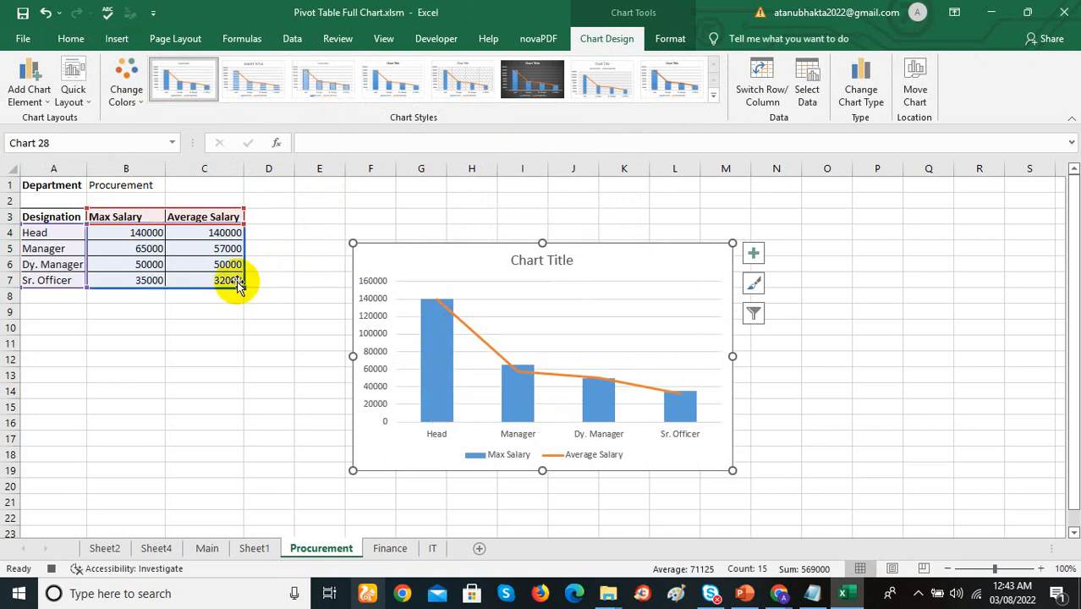
{"action": "left_click", "coordinate": [435, 385]}
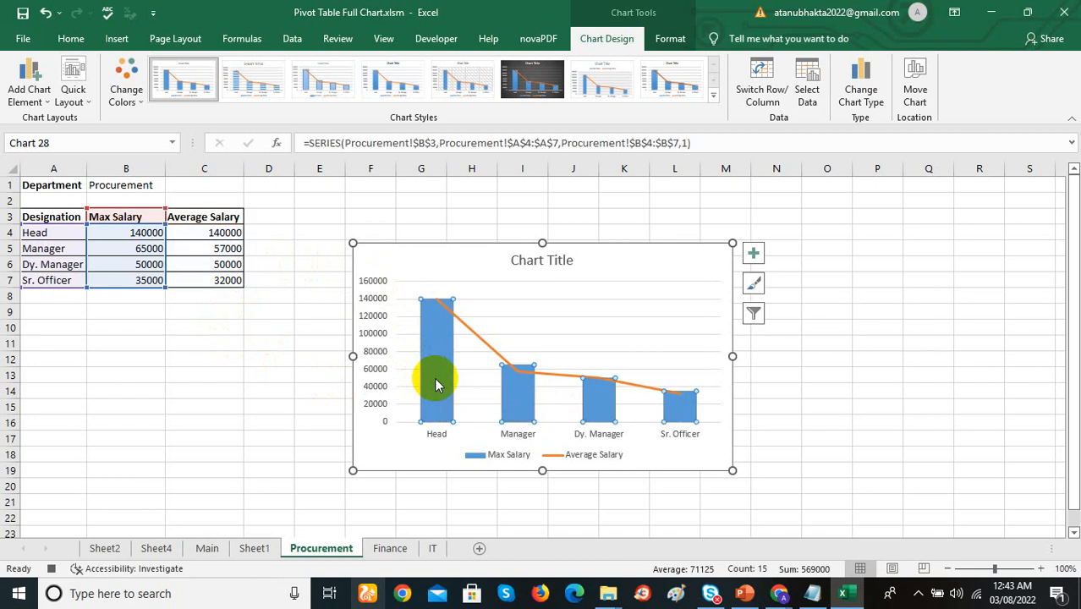
{"action": "left_click", "coordinate": [754, 254]}
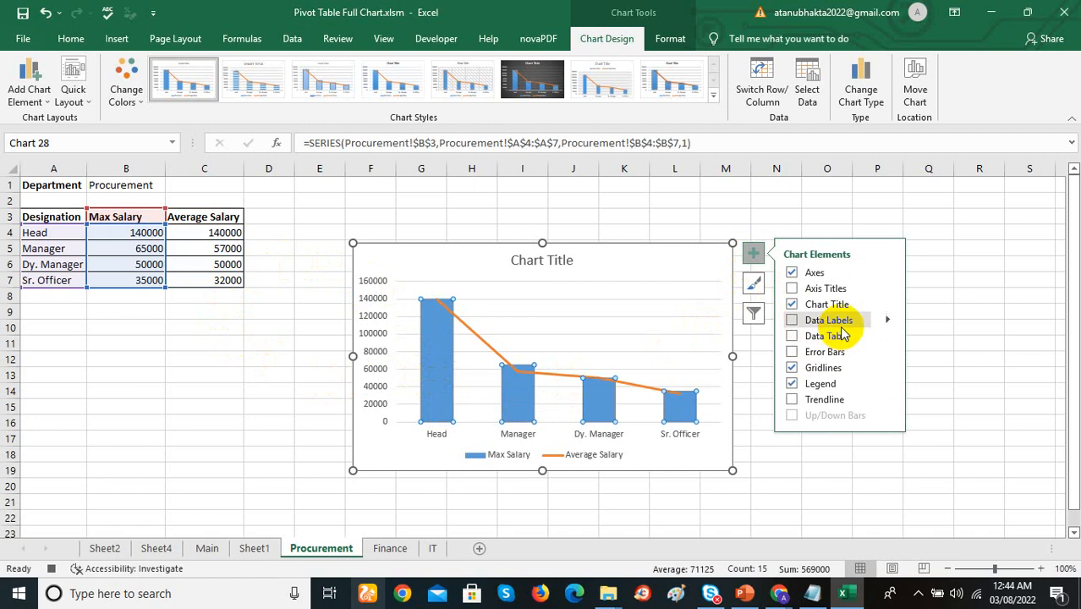
{"action": "left_click", "coordinate": [834, 322]}
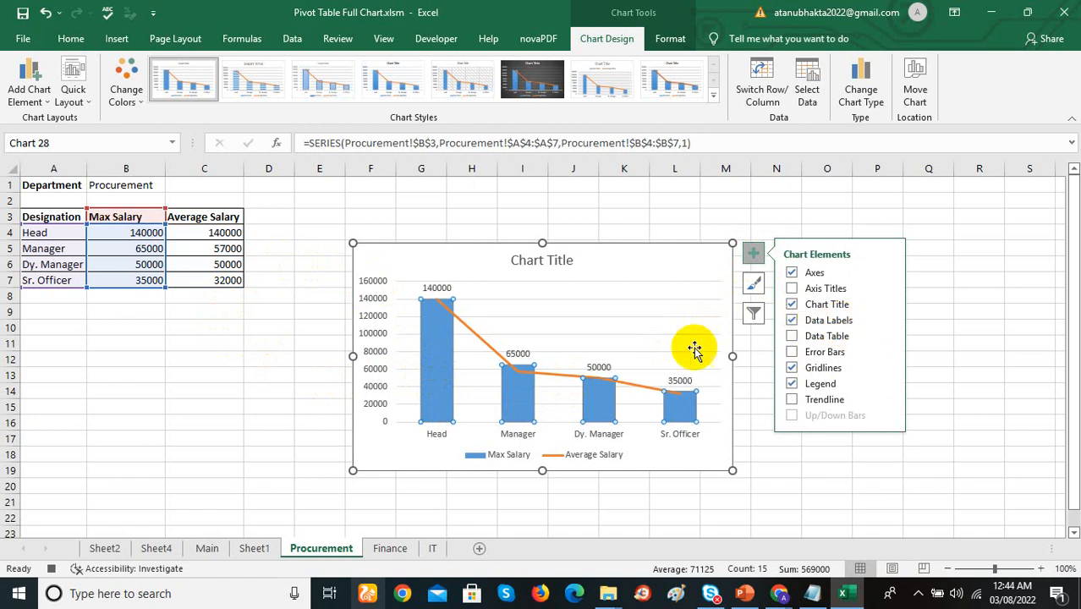
{"action": "left_click", "coordinate": [441, 288]}
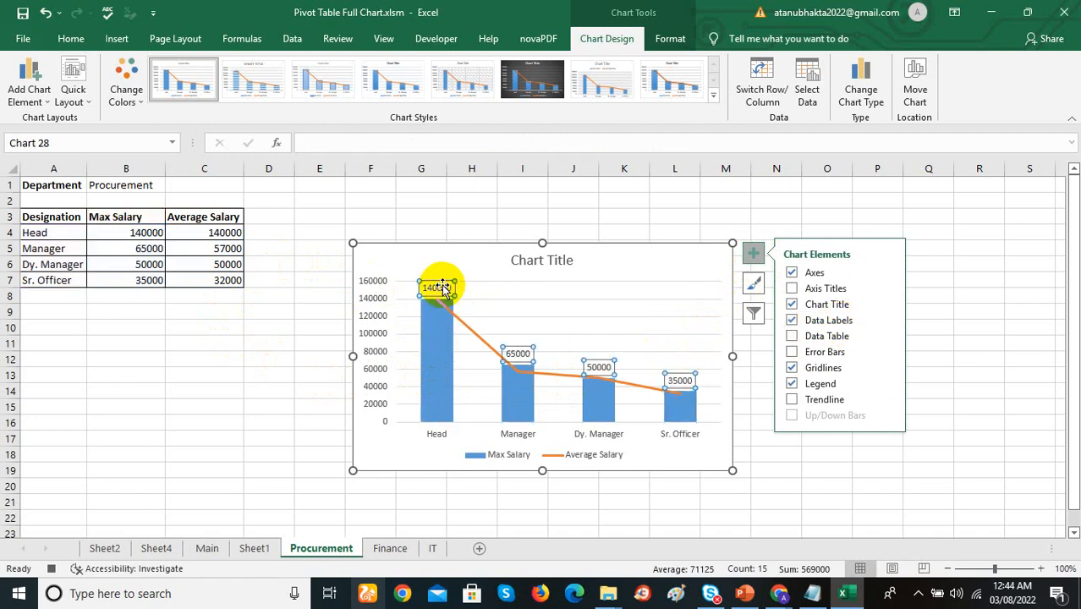
{"action": "left_click", "coordinate": [71, 38]}
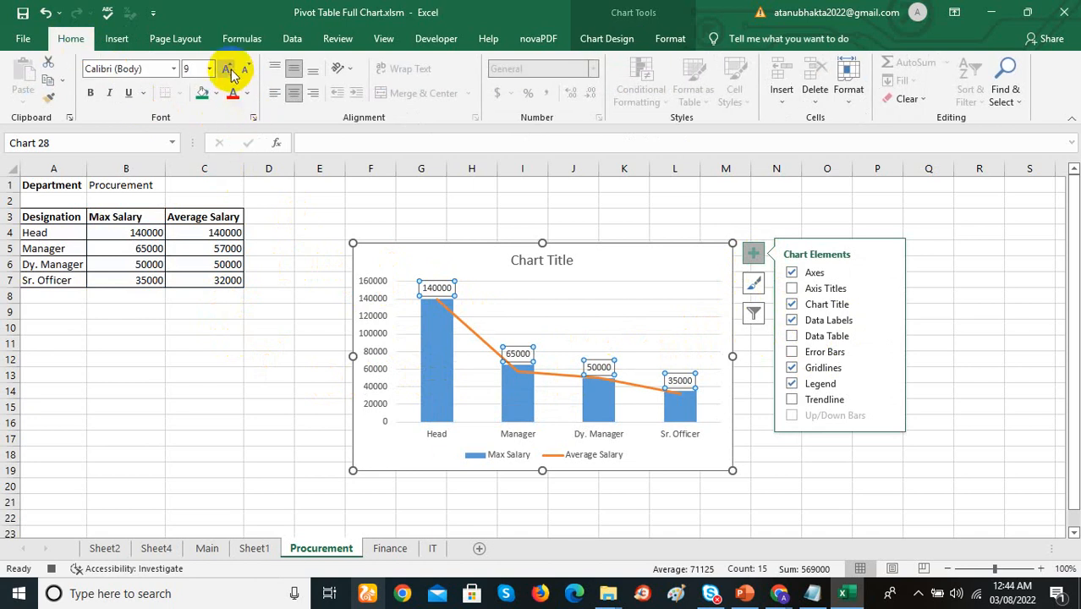
{"action": "left_click", "coordinate": [226, 69]}
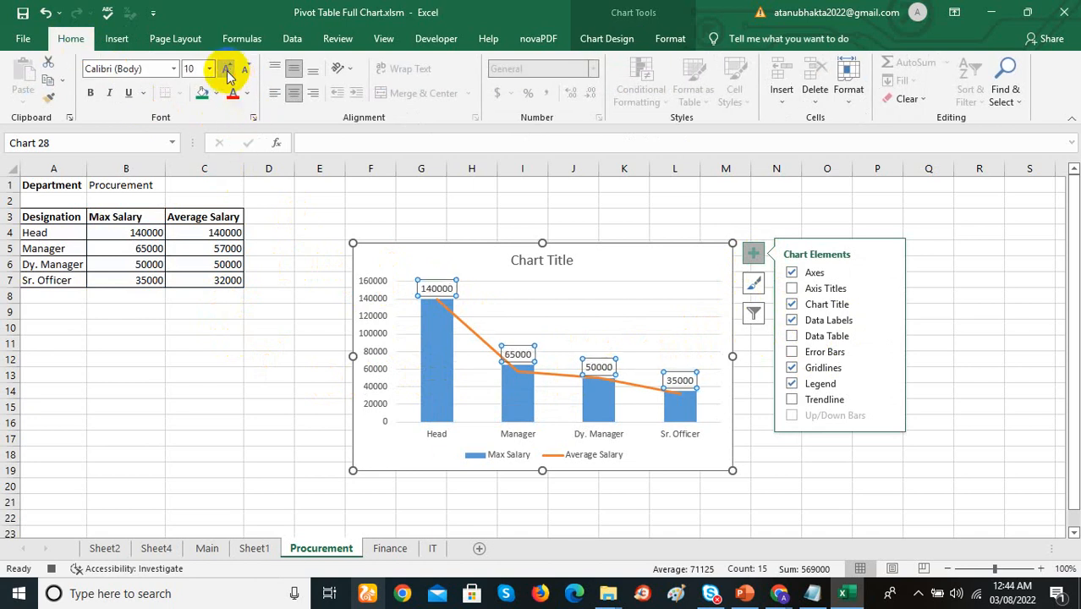
{"action": "left_click", "coordinate": [95, 95]}
Step: Fill the Max Salary columns with the darkest shade of the blue theme color
{"action": "mouse_move", "coordinate": [448, 402]}
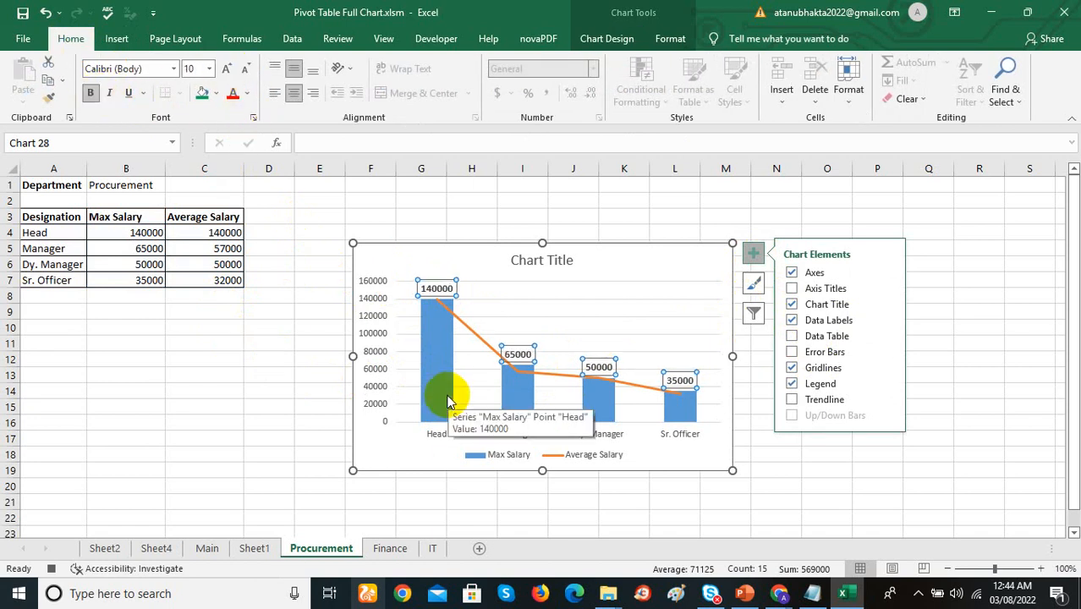
{"action": "left_click", "coordinate": [448, 402]}
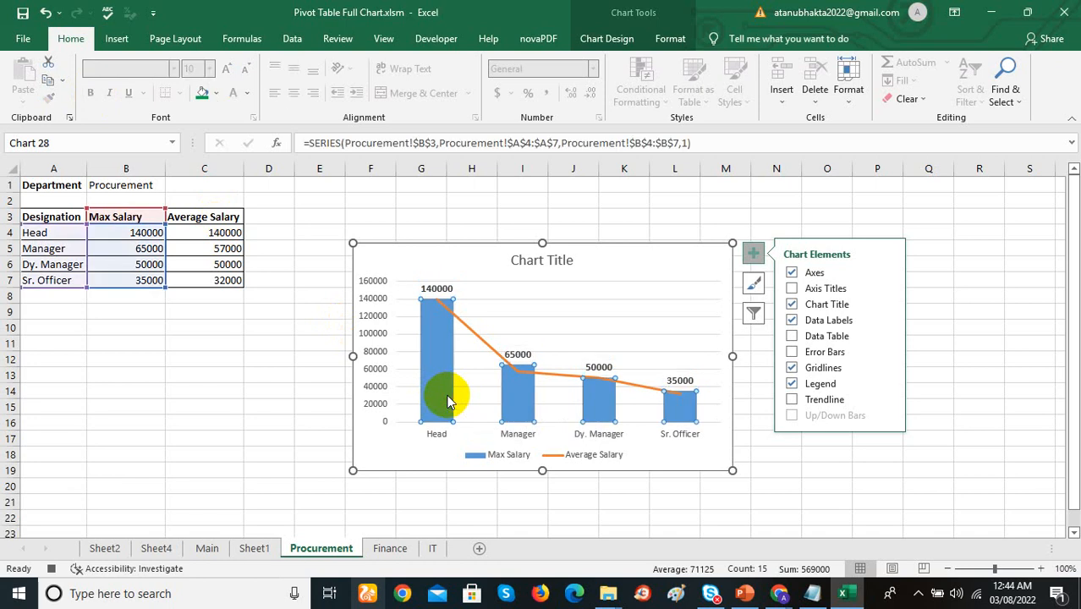
{"action": "left_click", "coordinate": [669, 40]}
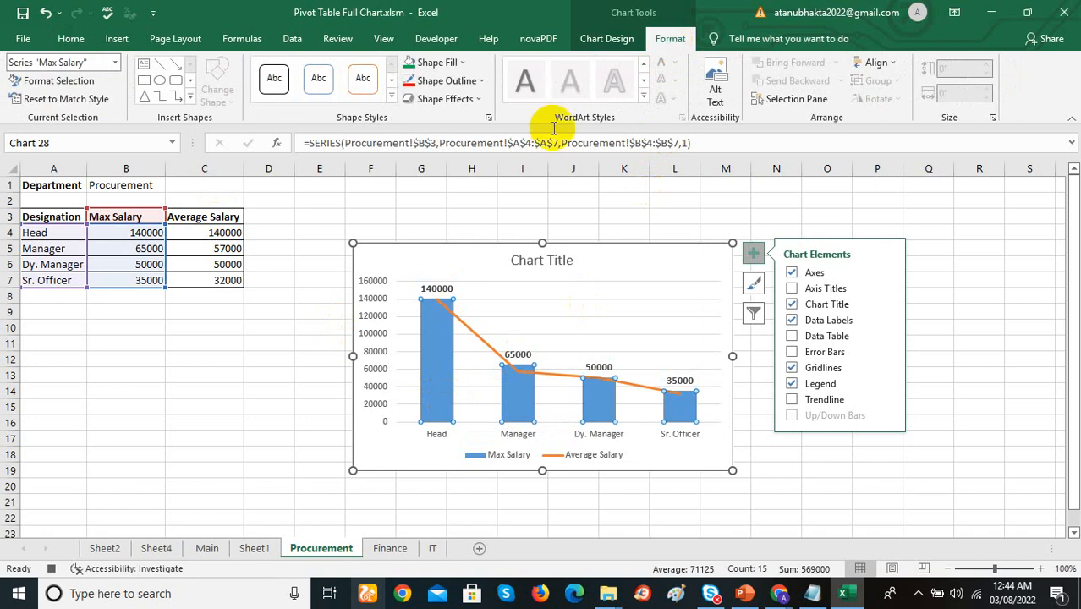
{"action": "left_click", "coordinate": [463, 64]}
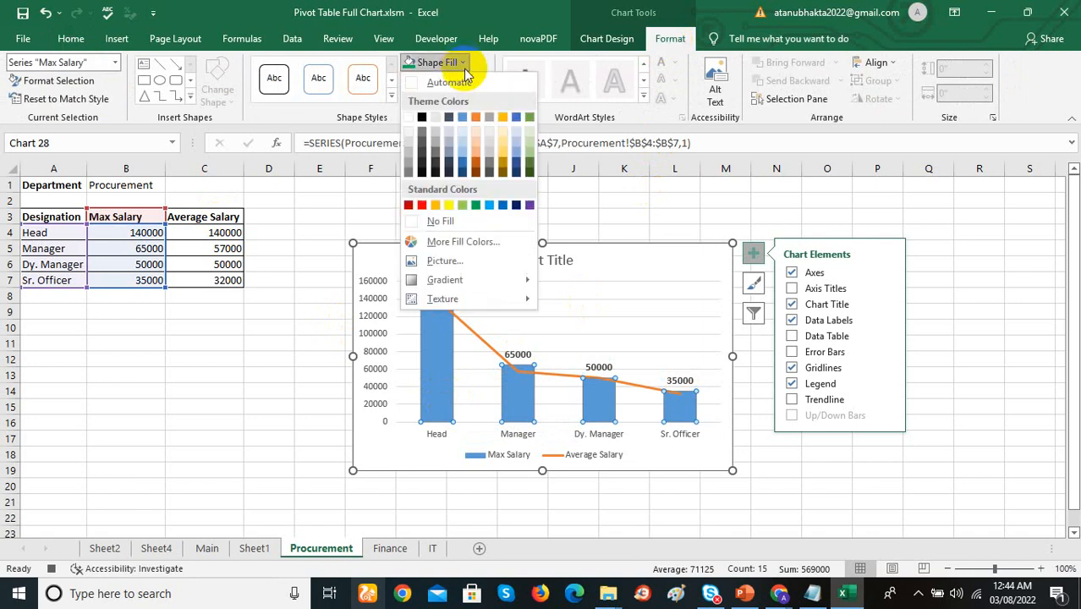
{"action": "left_click", "coordinate": [462, 173]}
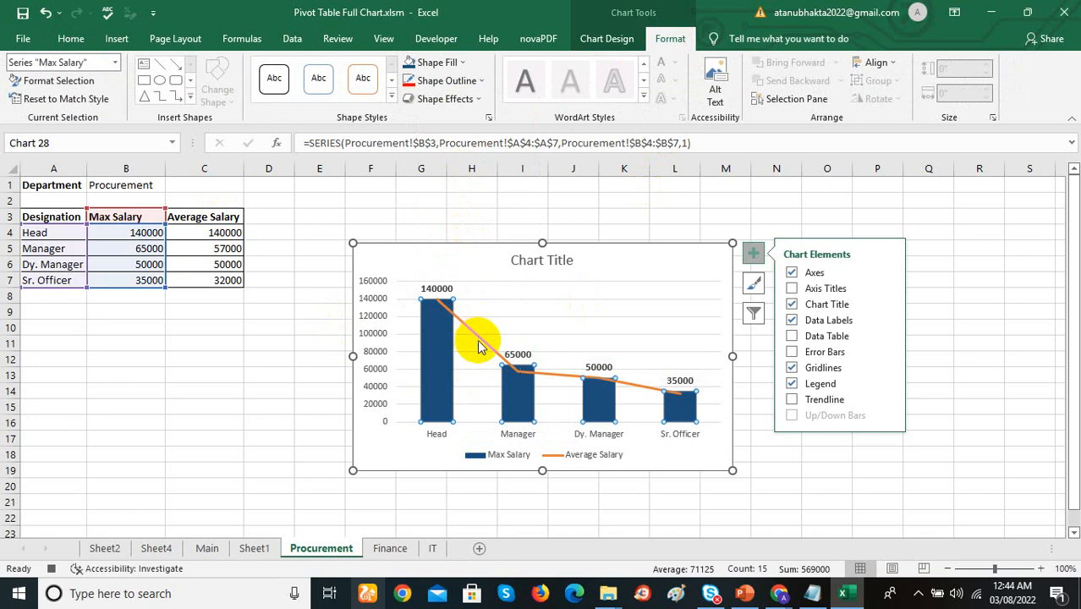
Step: Move the chart legend to the Top position, above the plot area
{"action": "left_click", "coordinate": [516, 459]}
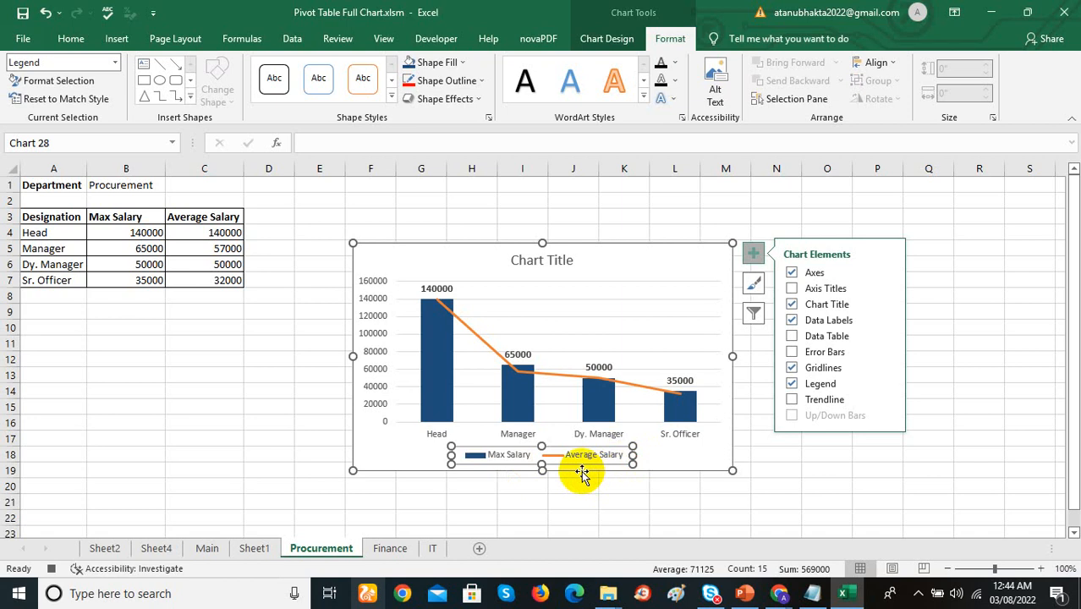
{"action": "left_click", "coordinate": [887, 384]}
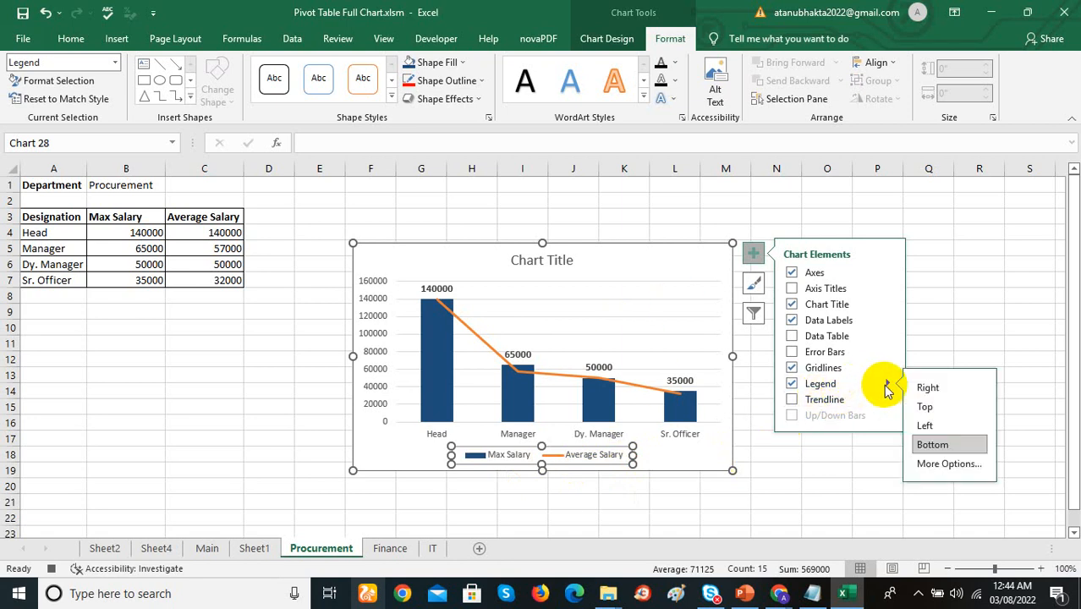
{"action": "left_click", "coordinate": [925, 408]}
Step: Replace the chart's placeholder title with "Procurement"
{"action": "left_click", "coordinate": [550, 262]}
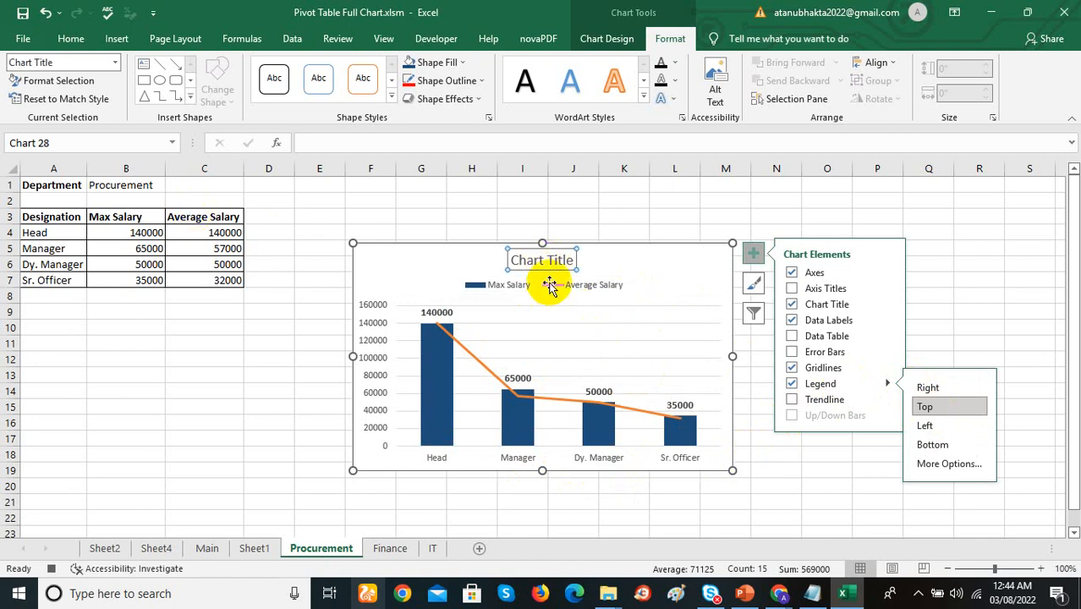
{"action": "left_click", "coordinate": [519, 260]}
{"action": "left_click_drag", "start_coordinate": [520, 260], "coordinate": [569, 269]}
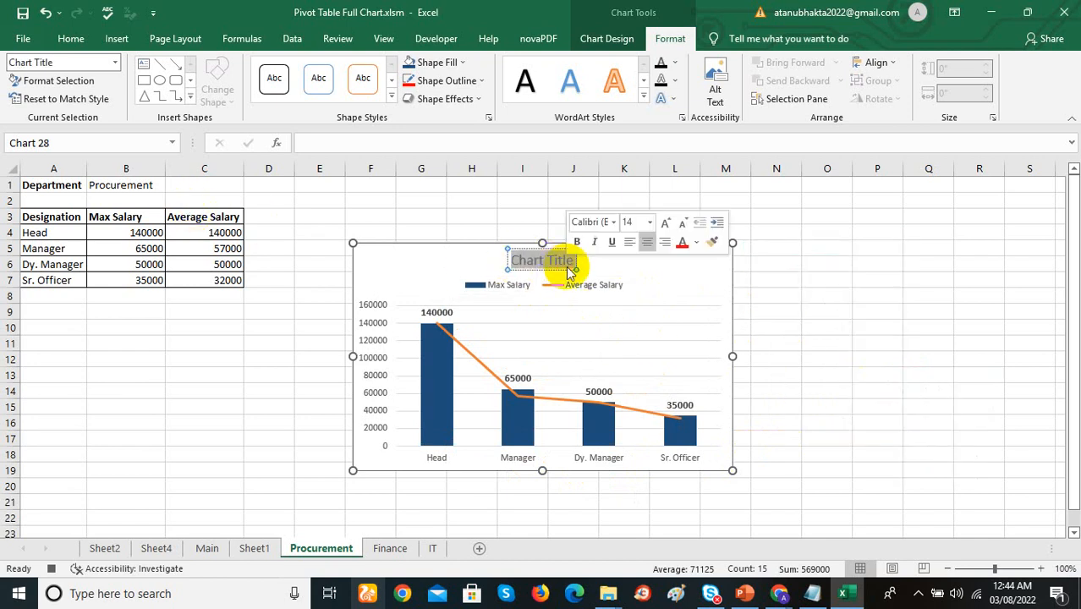
{"action": "type", "text": "Pro"}
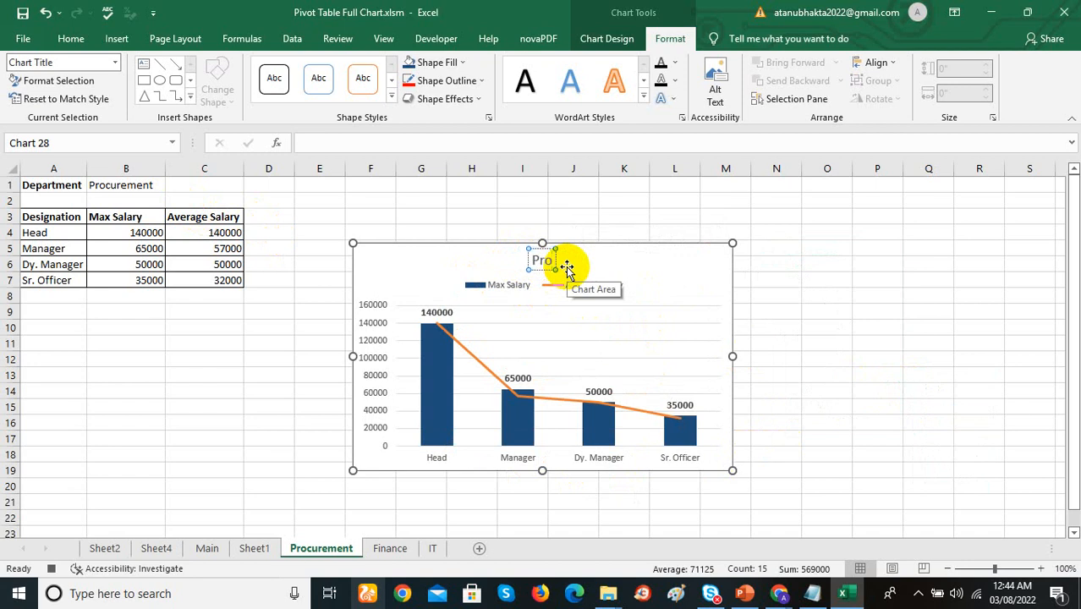
{"action": "type", "text": "durement"}
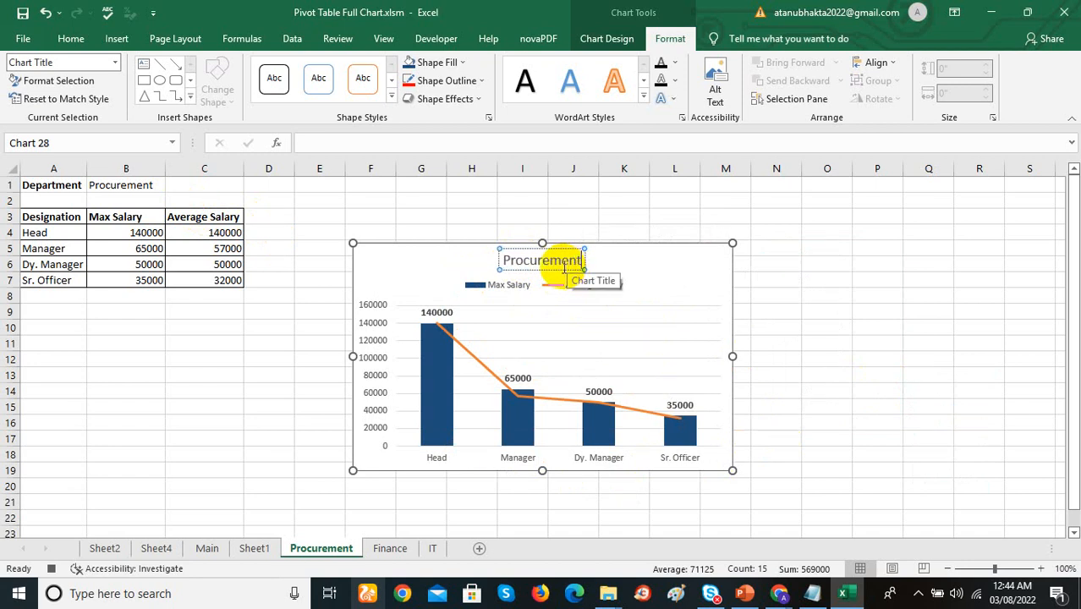
{"action": "left_click", "coordinate": [415, 273]}
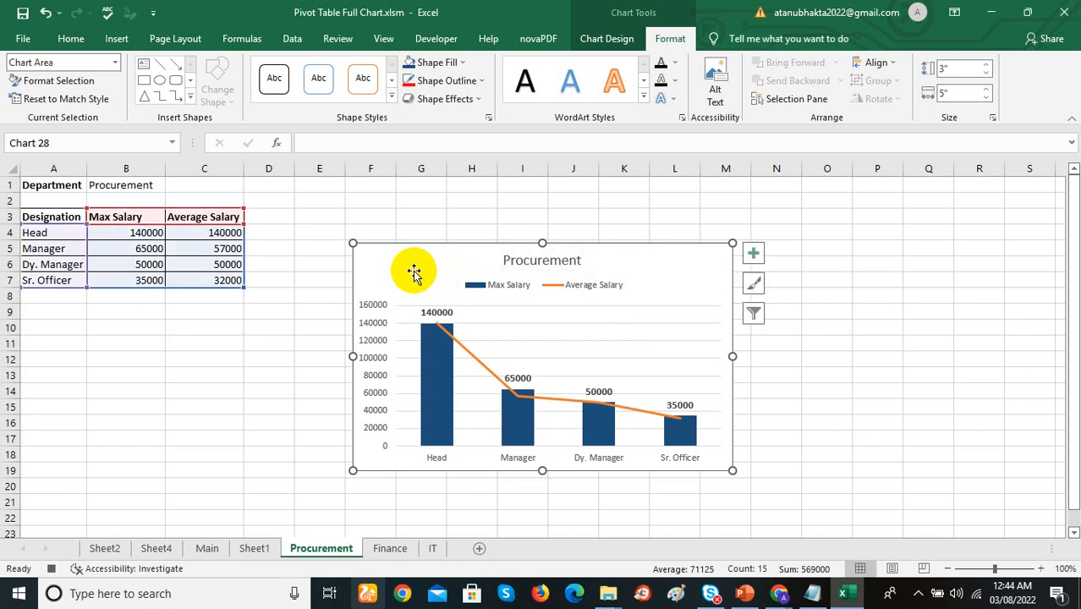
Step: Select cell C7 outside the chart and stop the macro recording
{"action": "left_click", "coordinate": [234, 281]}
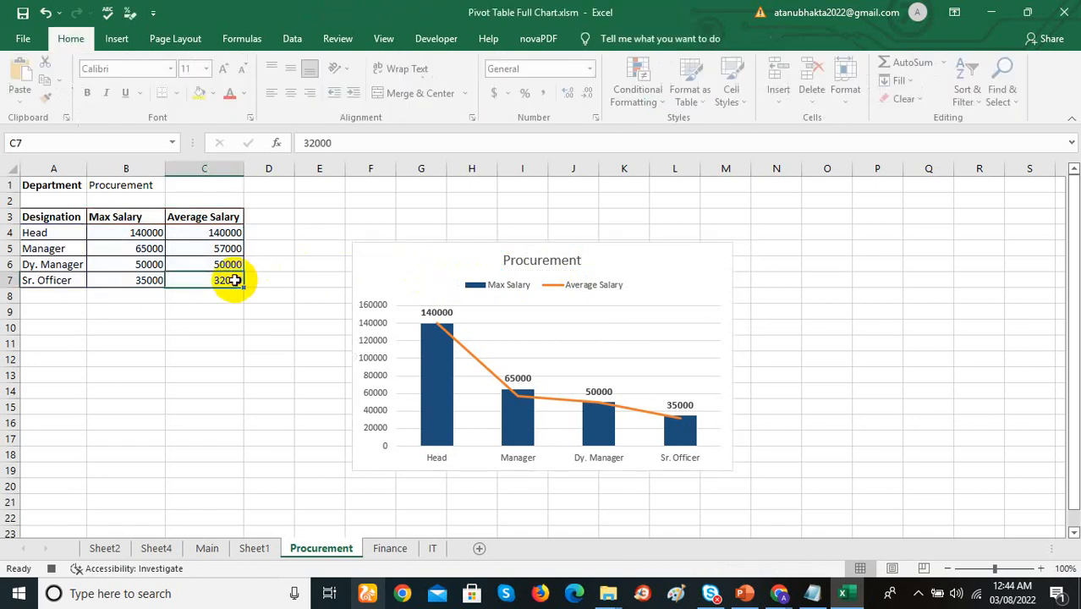
{"action": "left_click", "coordinate": [433, 42]}
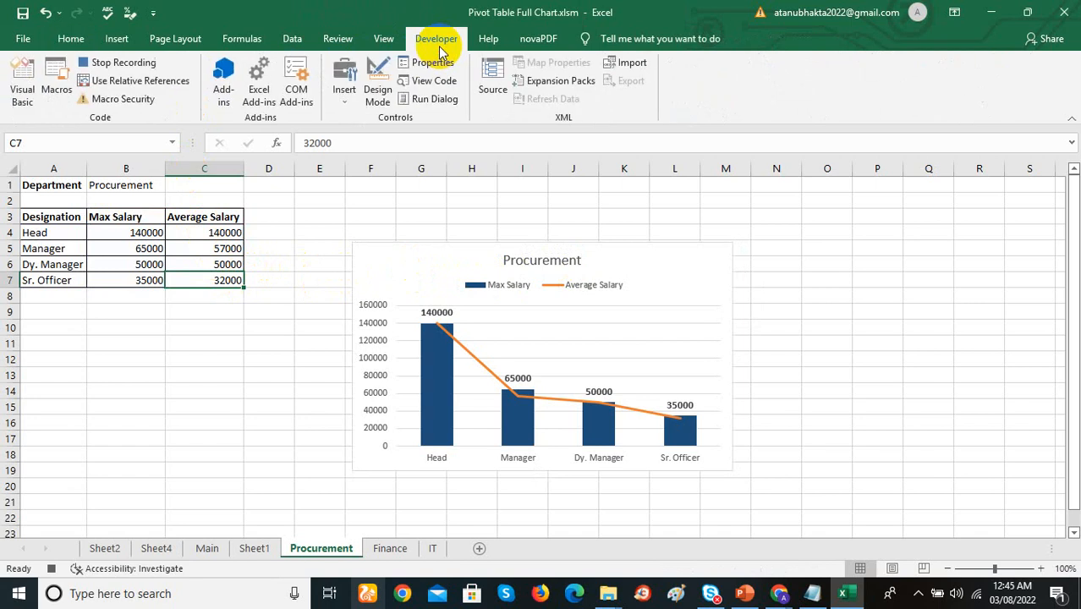
{"action": "left_click", "coordinate": [116, 64]}
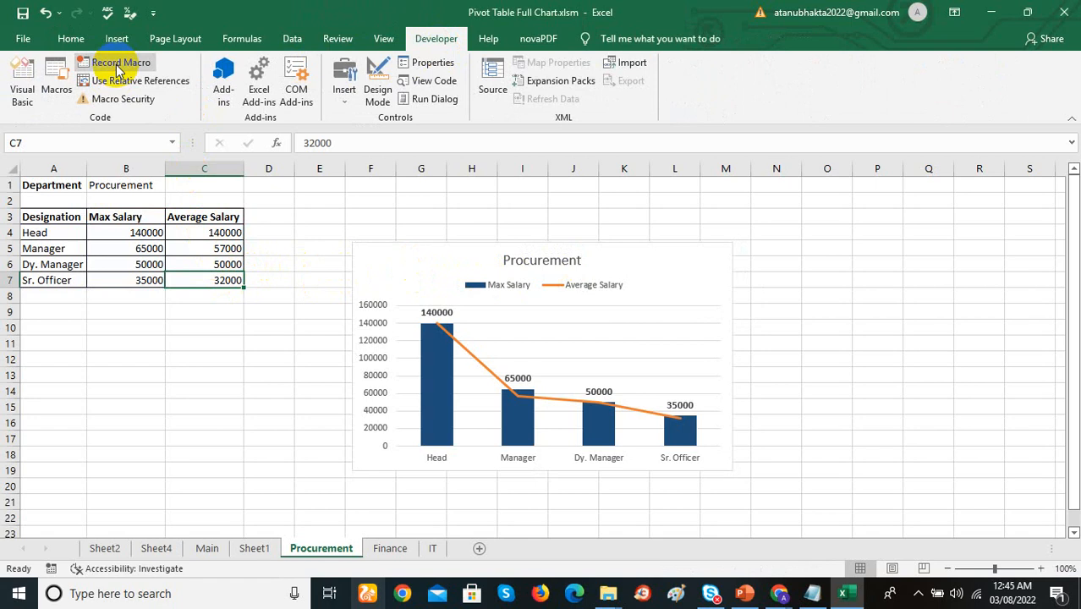
Step: Run the GenSalary macro on the Finance sheet to build its salary chart
{"action": "left_click", "coordinate": [385, 550]}
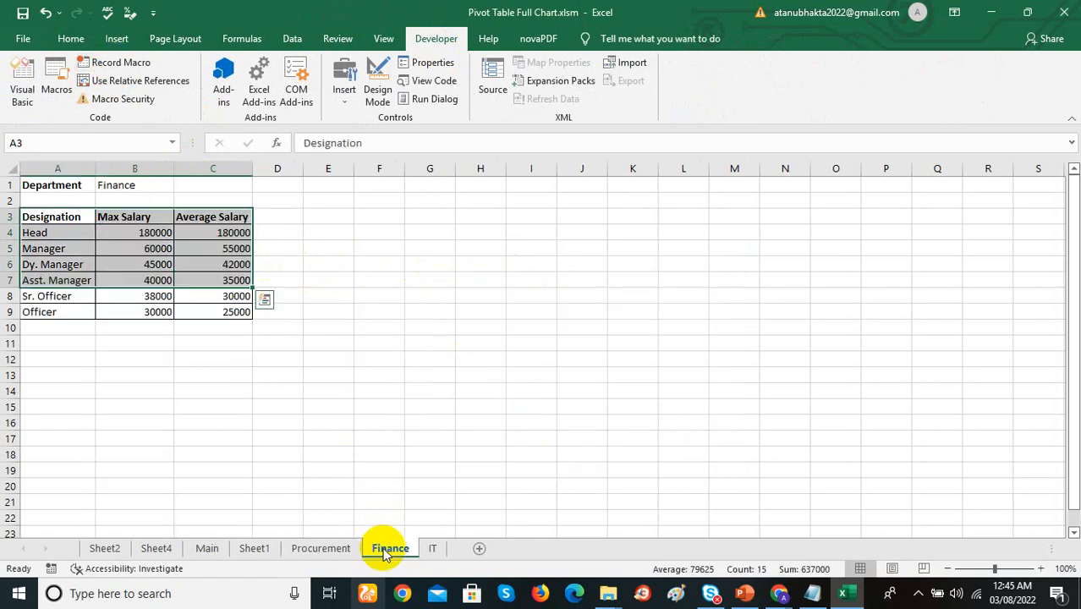
{"action": "left_click", "coordinate": [219, 266]}
{"action": "left_click", "coordinate": [58, 86]}
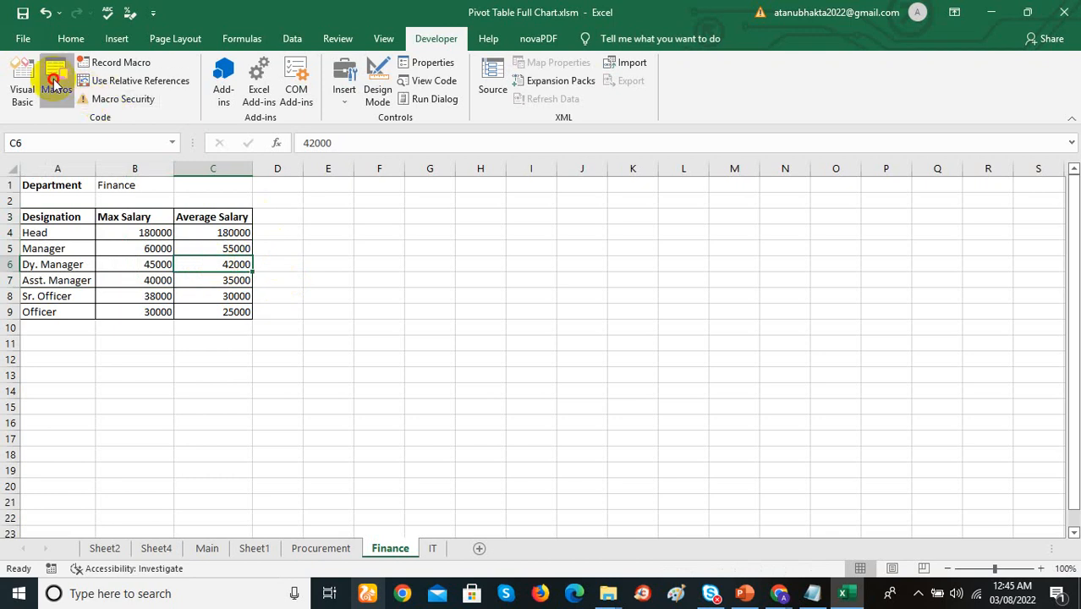
{"action": "left_click", "coordinate": [741, 114]}
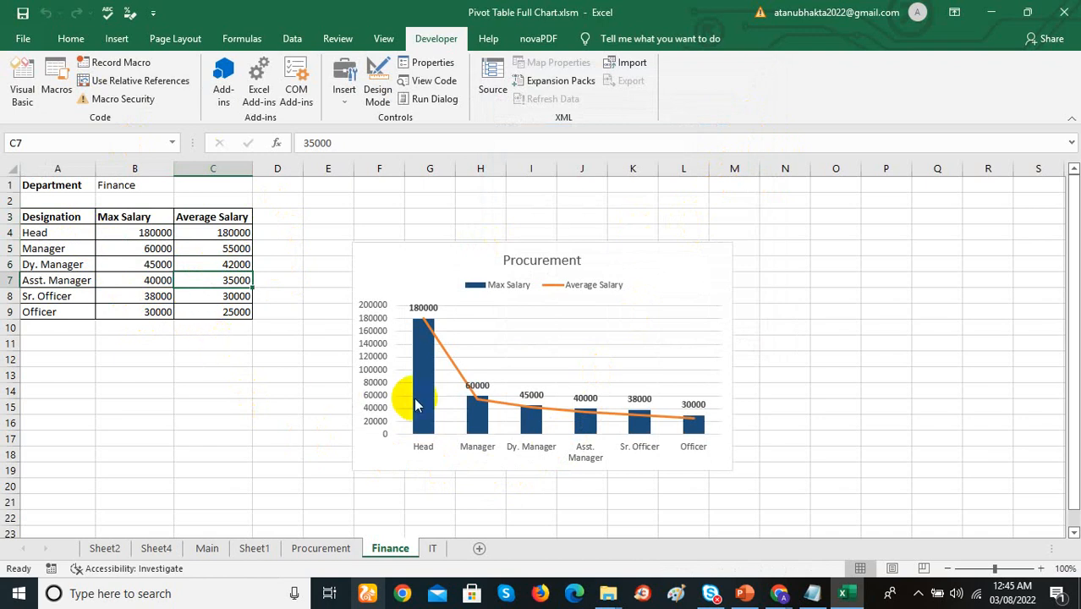
Step: Compare the Finance chart with the Procurement one and check it against the Finance designations, maximum salaries and average salaries
{"action": "mouse_move", "coordinate": [415, 406]}
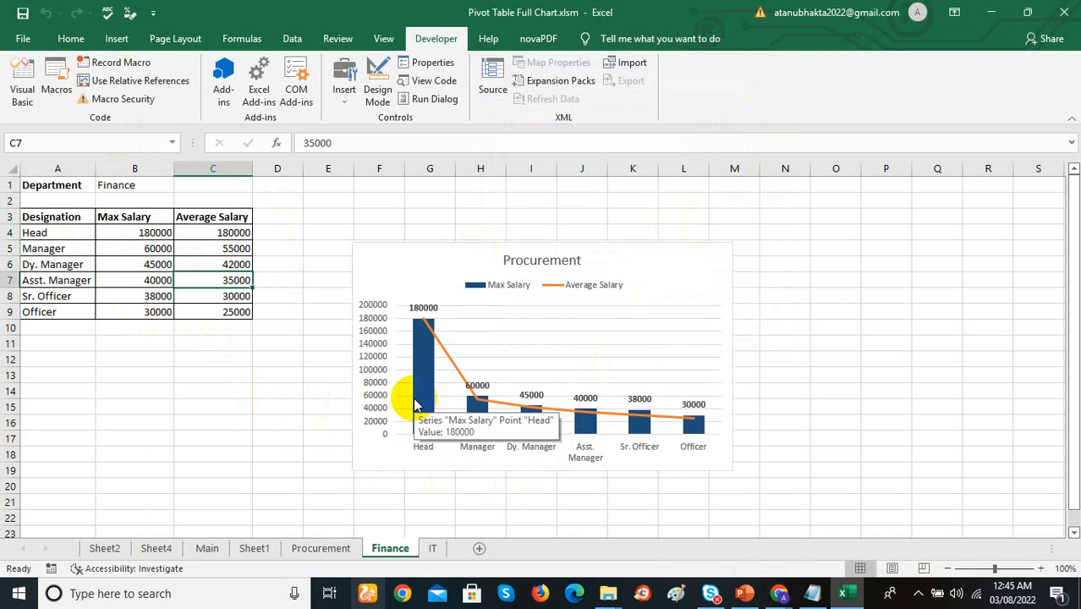
{"action": "left_click", "coordinate": [322, 549]}
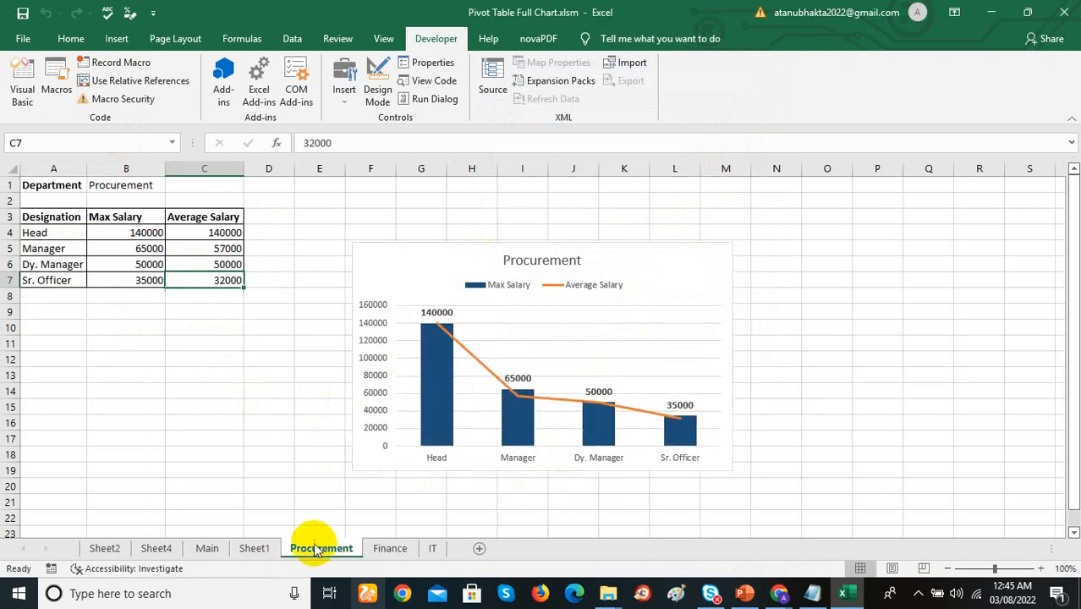
{"action": "left_click", "coordinate": [52, 218]}
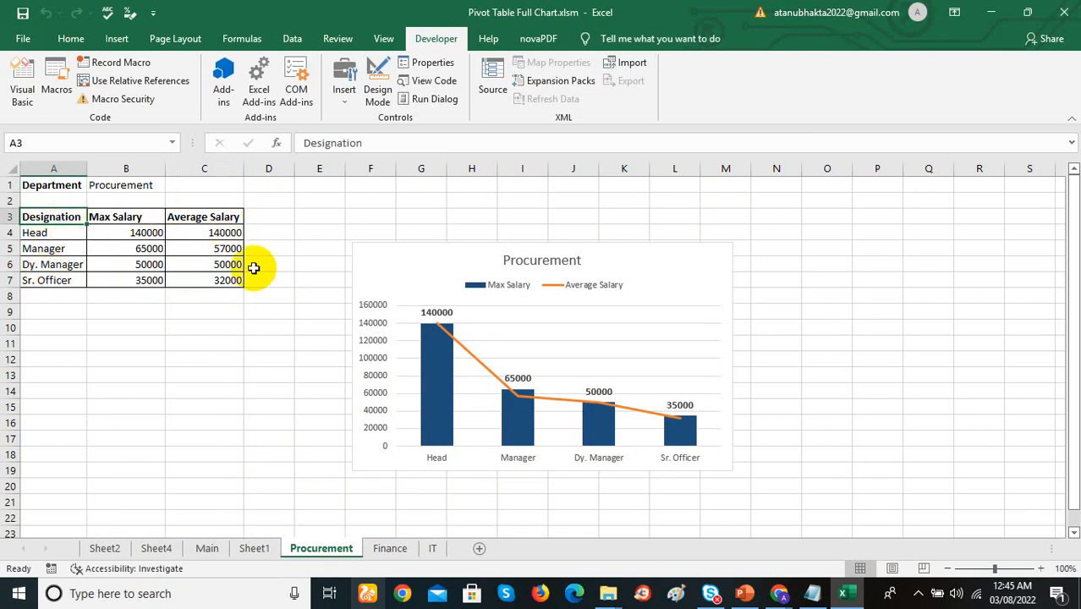
{"action": "left_click", "coordinate": [387, 550]}
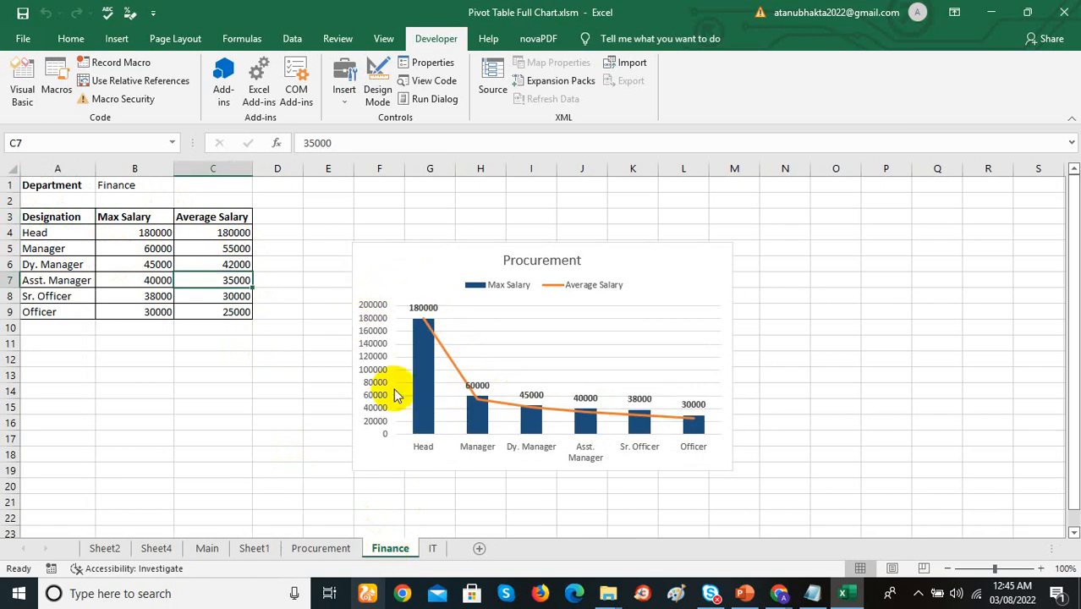
{"action": "mouse_move", "coordinate": [415, 410]}
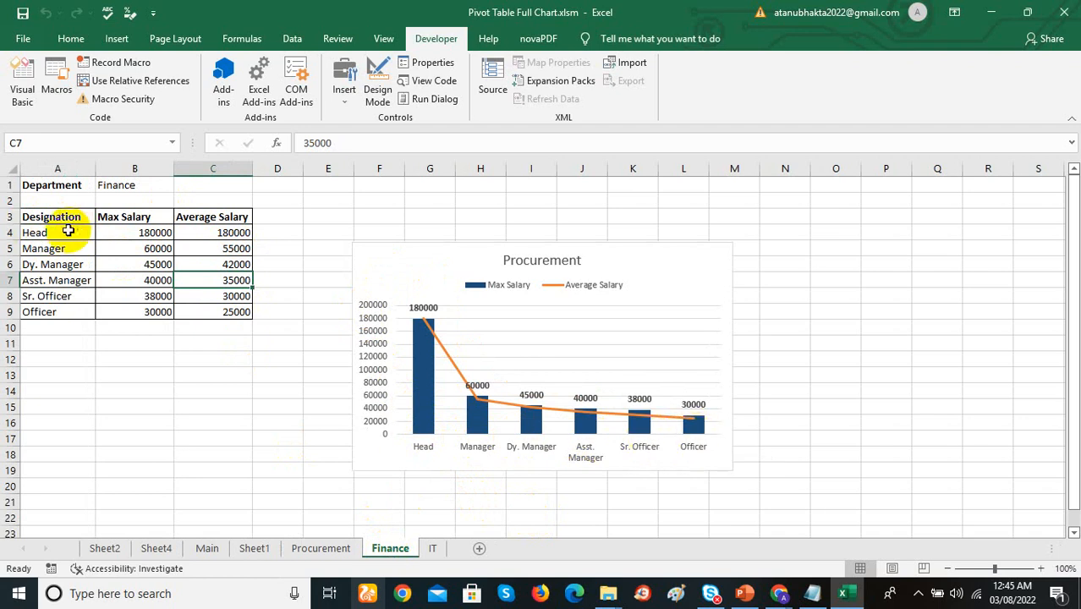
{"action": "left_click_drag", "start_coordinate": [68, 231], "coordinate": [71, 312]}
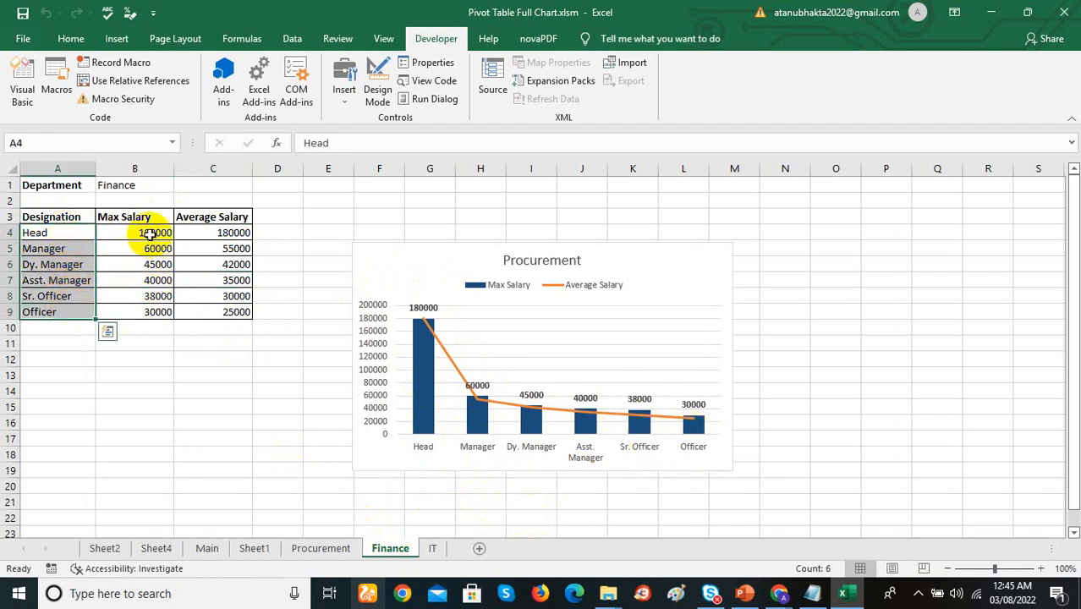
{"action": "left_click_drag", "start_coordinate": [149, 234], "coordinate": [152, 312]}
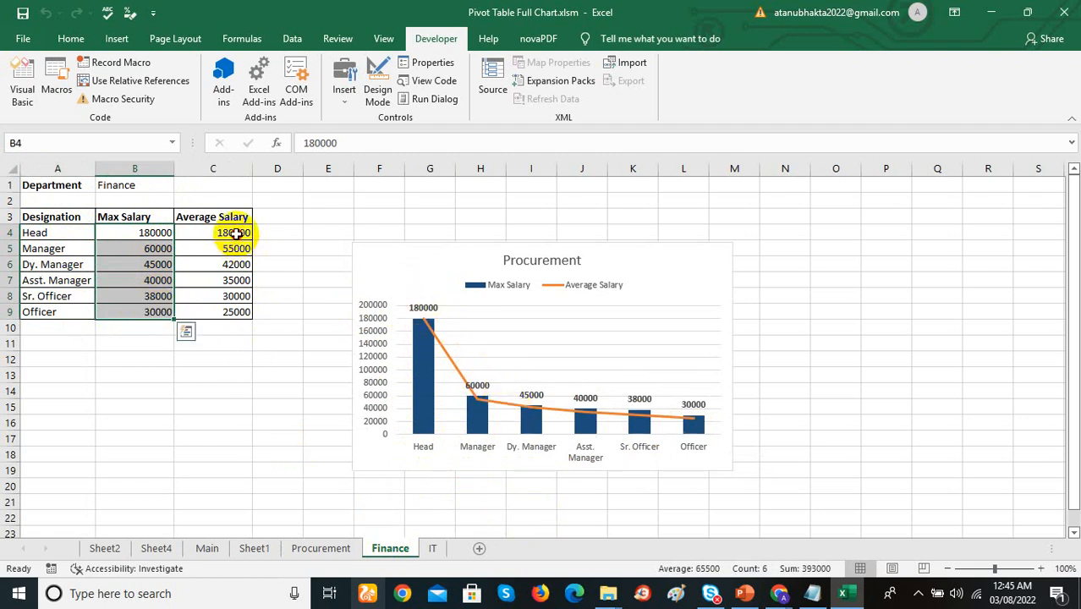
{"action": "left_click_drag", "start_coordinate": [236, 233], "coordinate": [246, 312]}
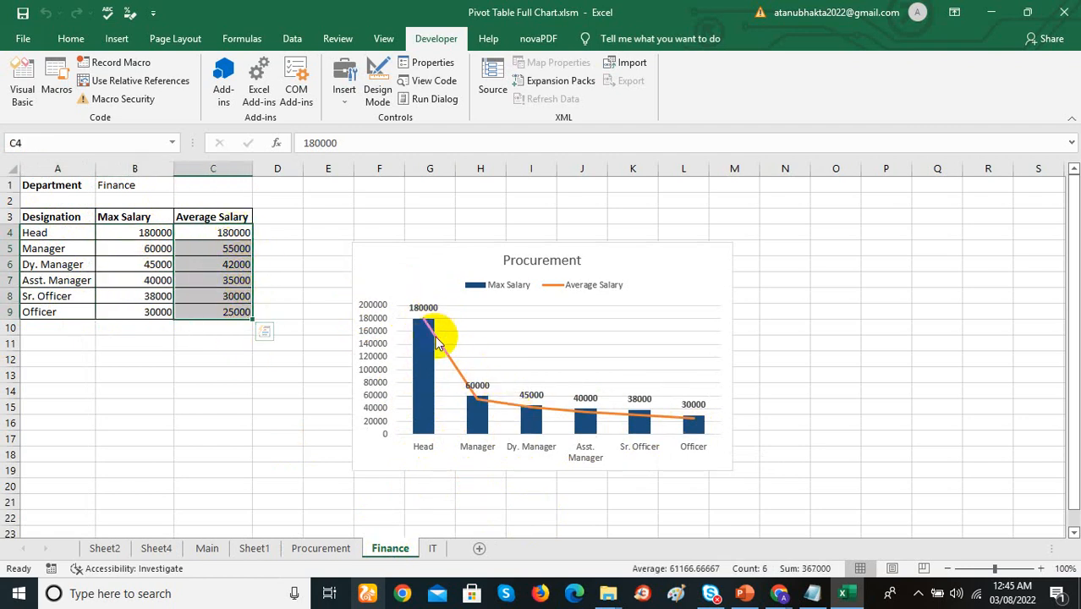
Step: Run the GenSalary macro on the IT sheet to build its salary chart
{"action": "left_click", "coordinate": [437, 551]}
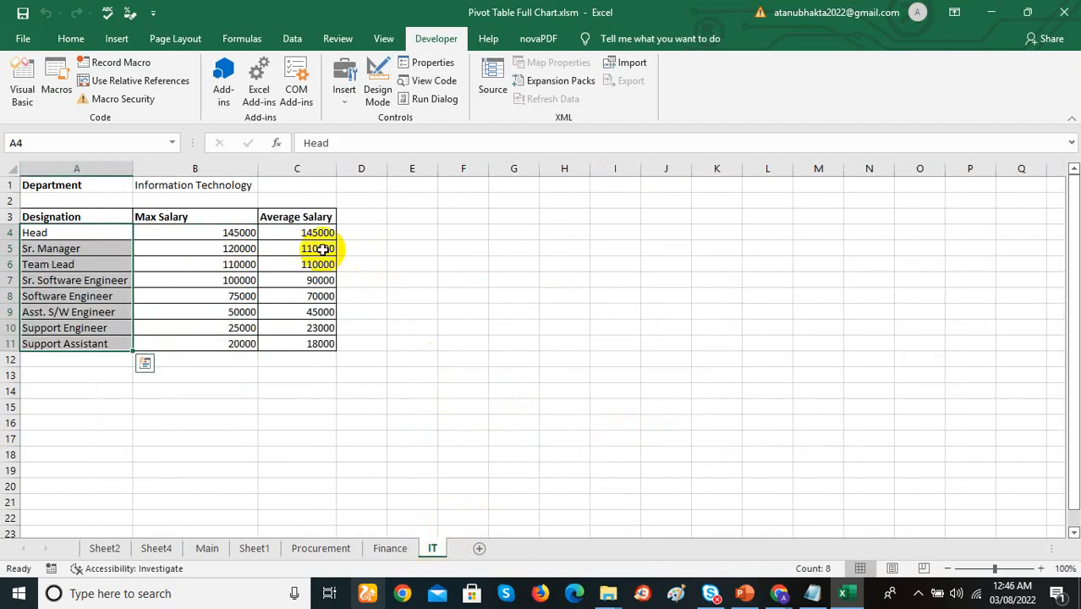
{"action": "left_click", "coordinate": [362, 247]}
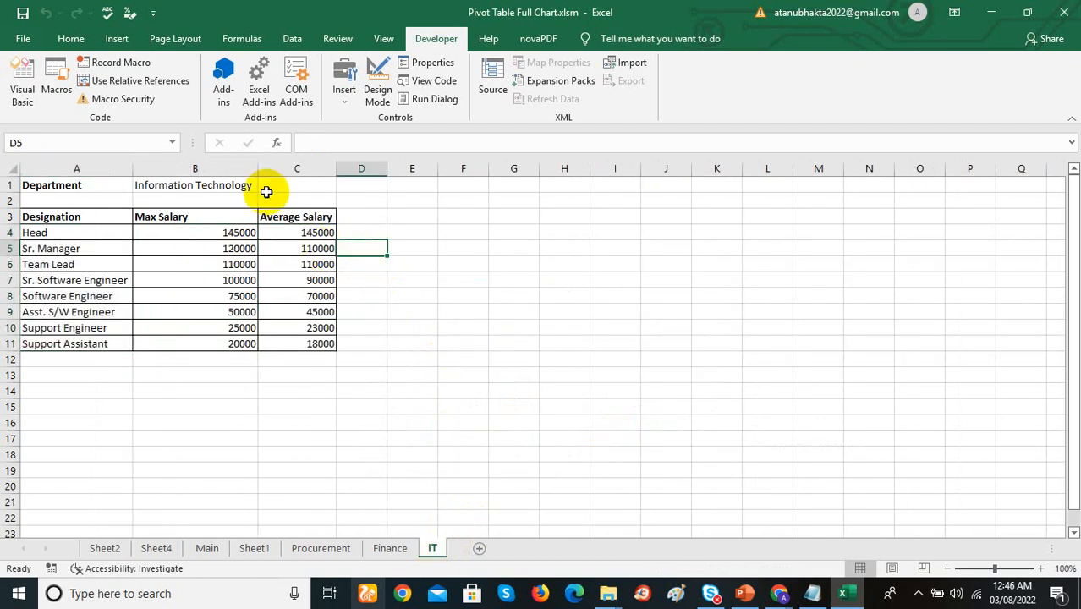
{"action": "left_click", "coordinate": [57, 89]}
{"action": "left_click", "coordinate": [742, 114]}
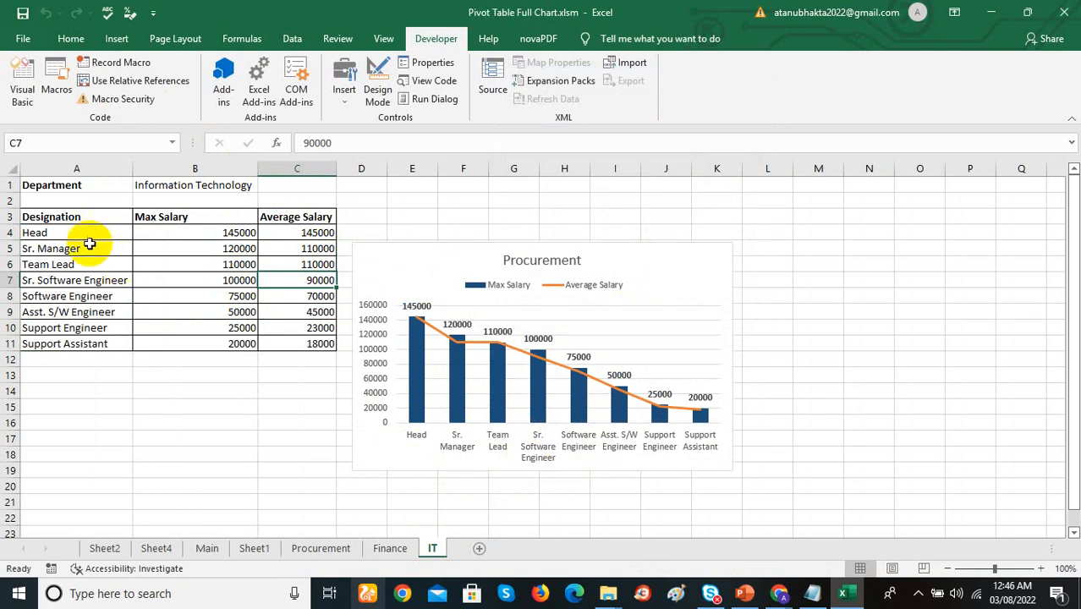
Step: Check the IT chart's categories against its last designations and compare the chart titles on the Procurement, Finance and IT sheets
{"action": "left_click", "coordinate": [99, 329]}
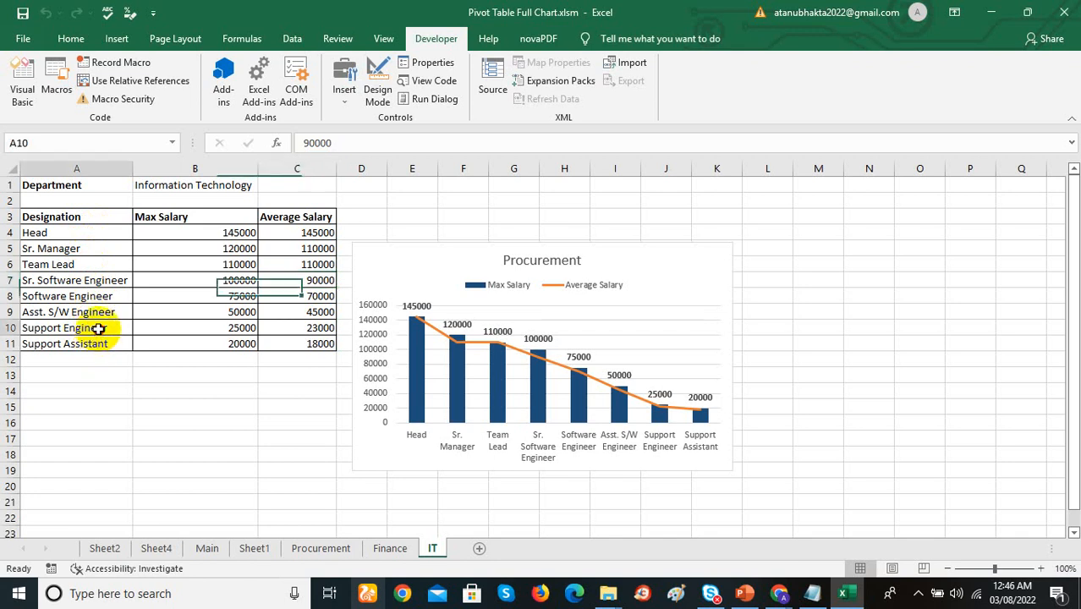
{"action": "left_click", "coordinate": [102, 344]}
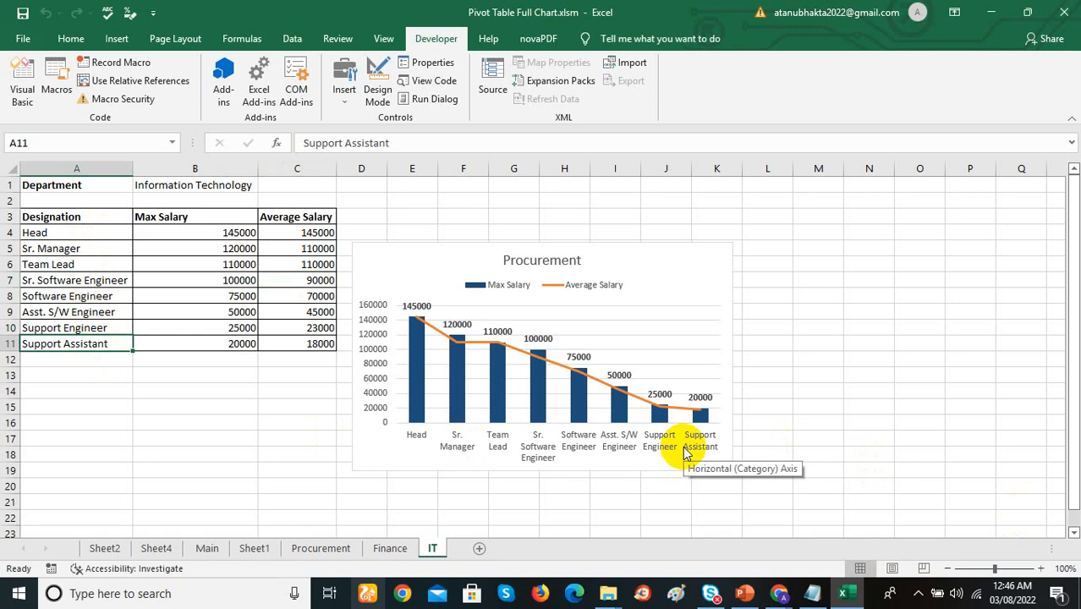
{"action": "left_click", "coordinate": [345, 548]}
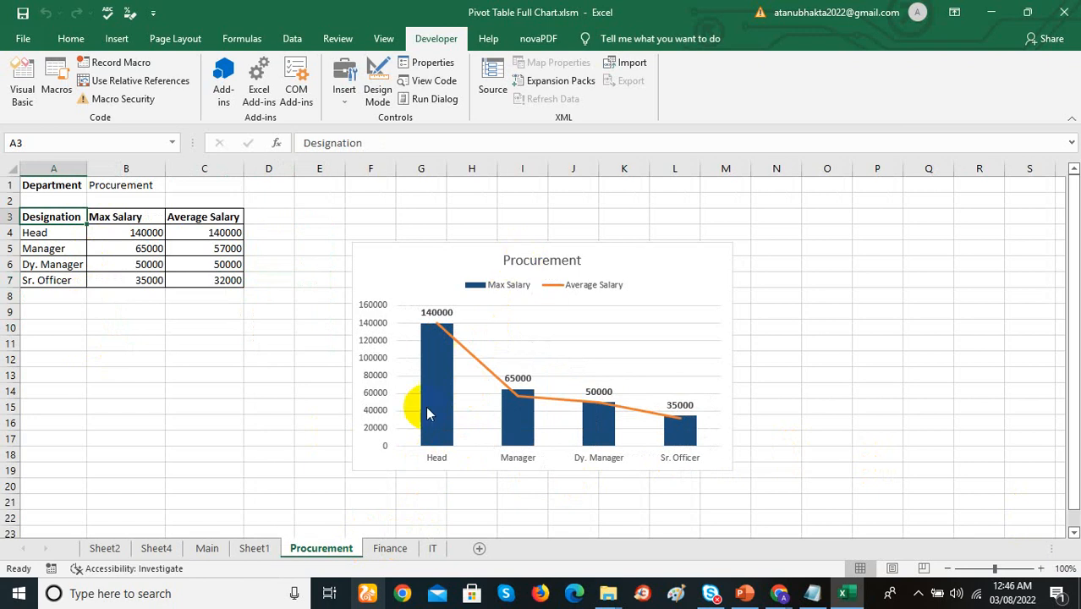
{"action": "left_click", "coordinate": [388, 545]}
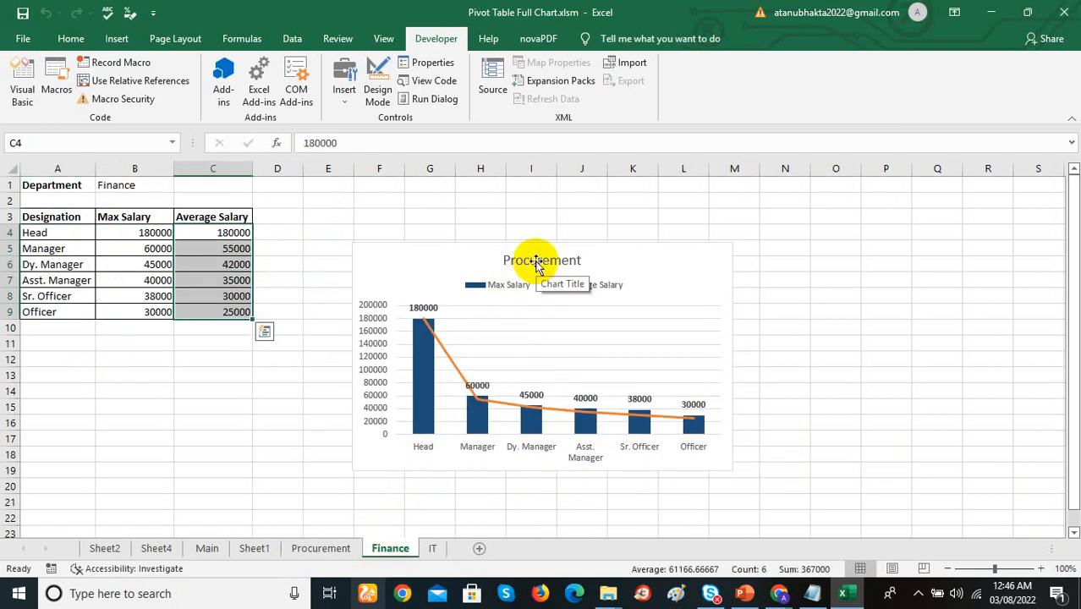
{"action": "left_click", "coordinate": [431, 549]}
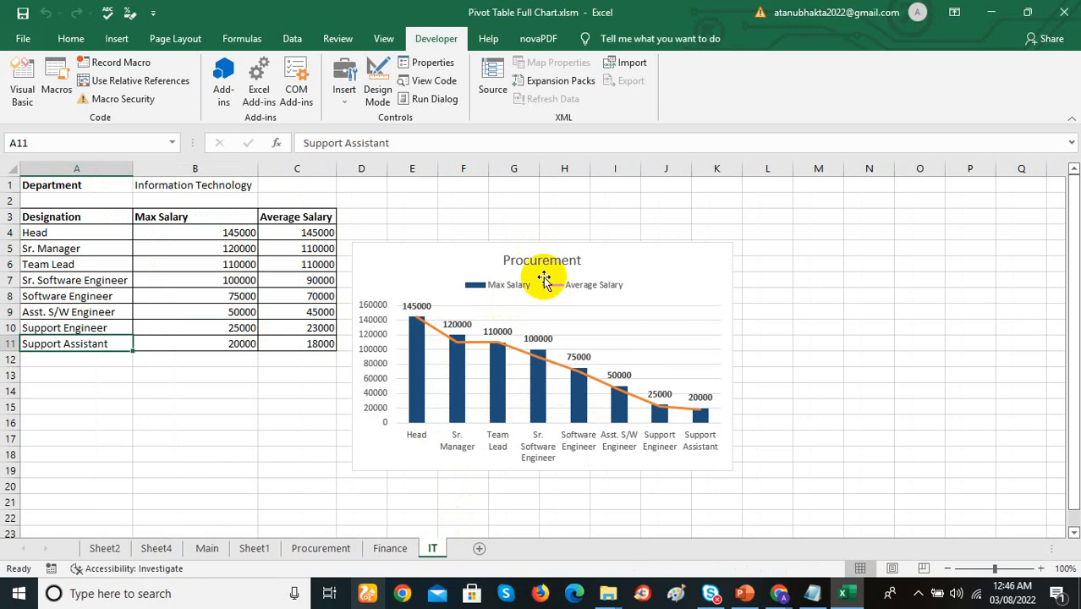
{"action": "left_click", "coordinate": [330, 550]}
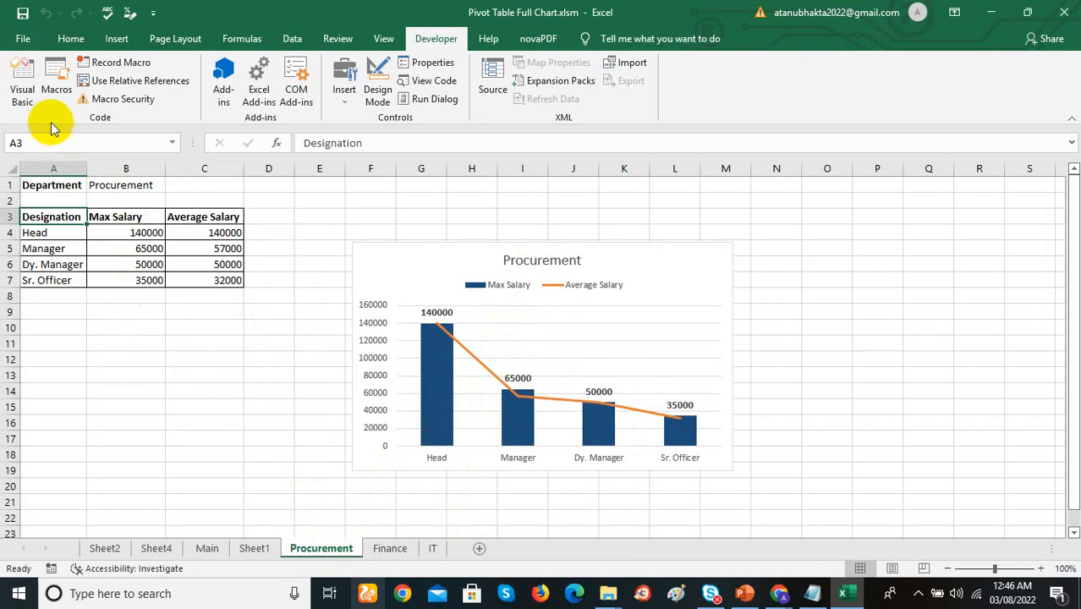
Step: In the Visual Basic editor, move GenSalary's ActiveChart.ChartTitle.Text = "Procurement" statement to directly below ActiveChart.ChartArea.Select
{"action": "left_click", "coordinate": [20, 86]}
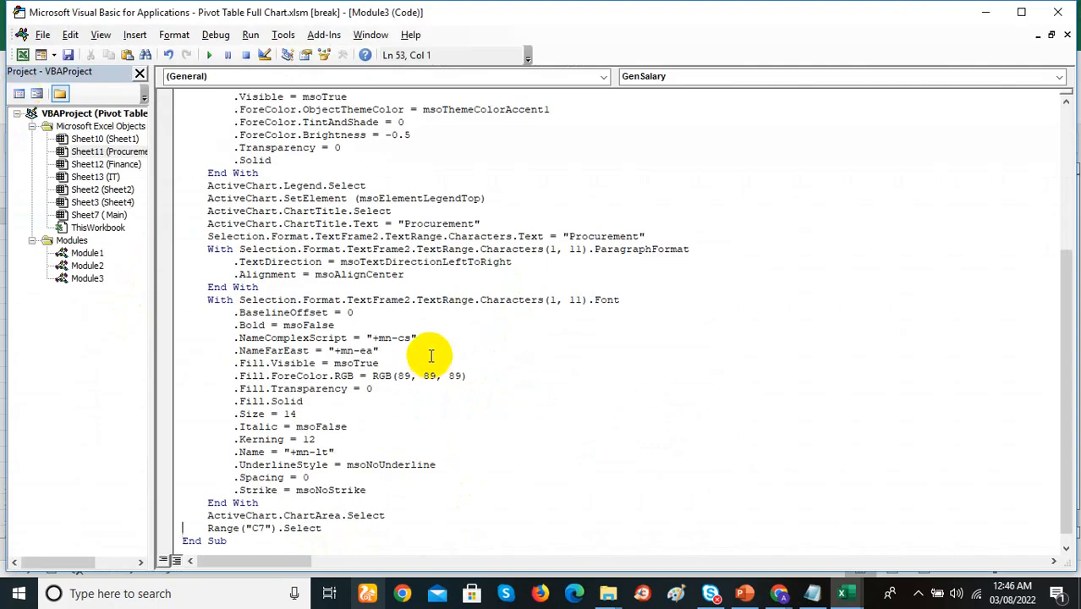
{"action": "left_click", "coordinate": [207, 223]}
{"action": "left_click", "coordinate": [503, 221], "text": "shift"}
{"action": "key", "text": "ctrl+c"}
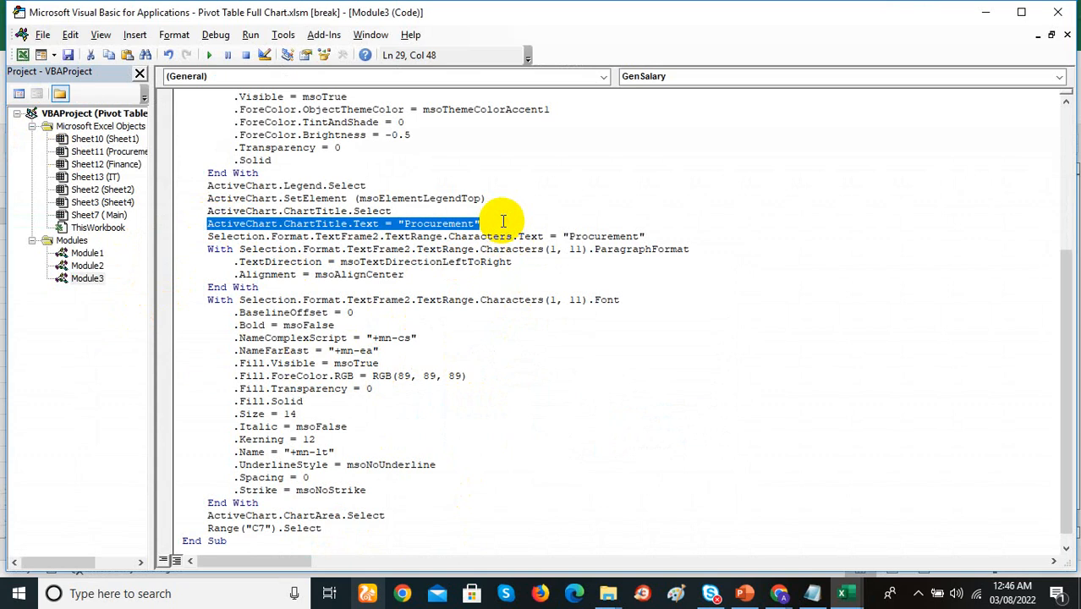
{"action": "key", "text": "Delete"}
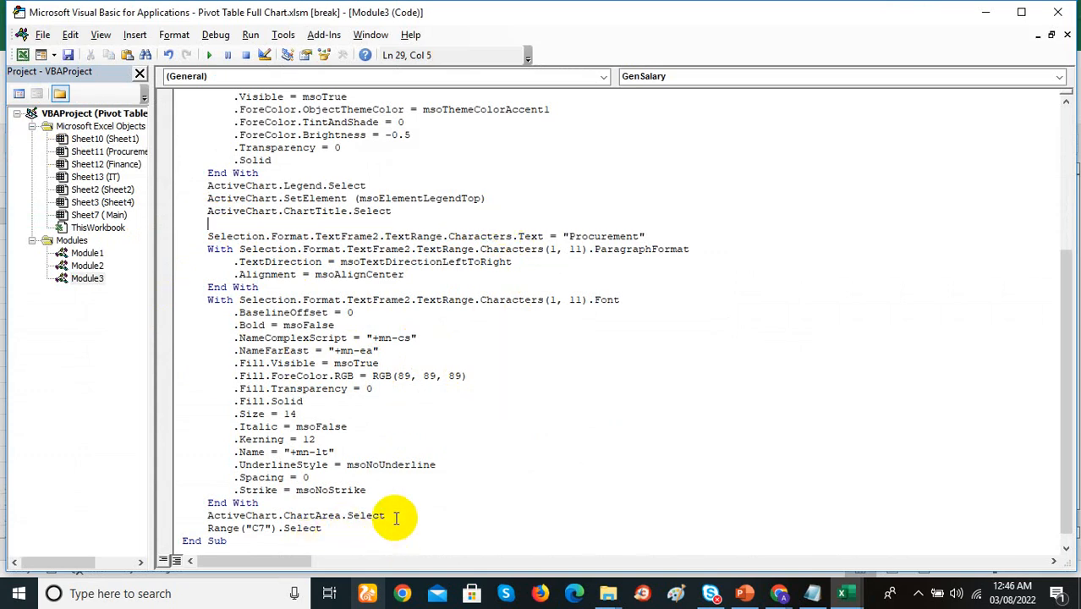
{"action": "left_click", "coordinate": [394, 515]}
{"action": "key", "text": "Return"}
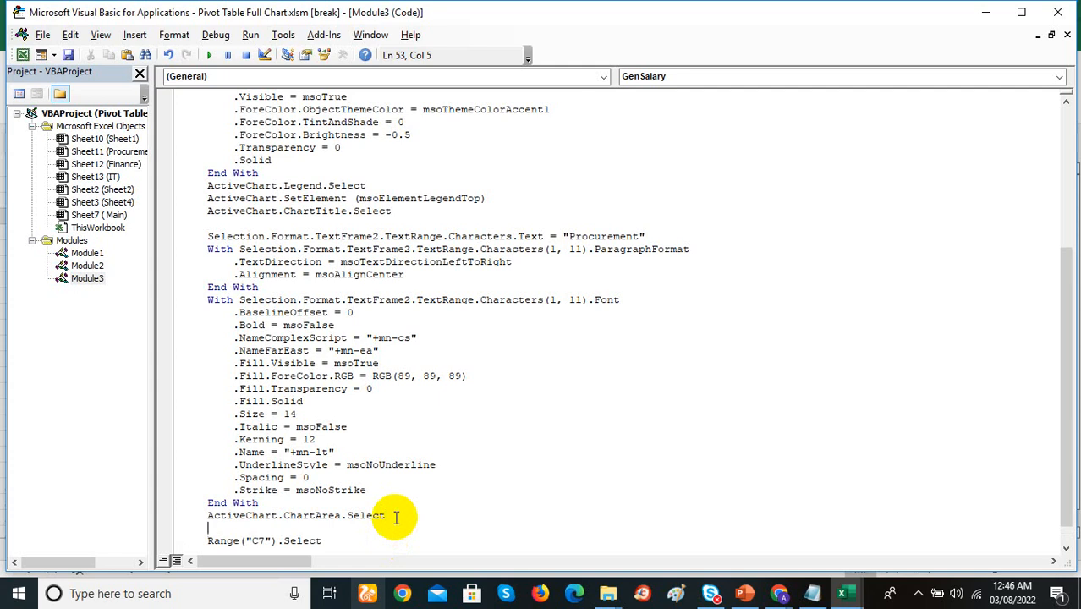
{"action": "key", "text": "ctrl+v"}
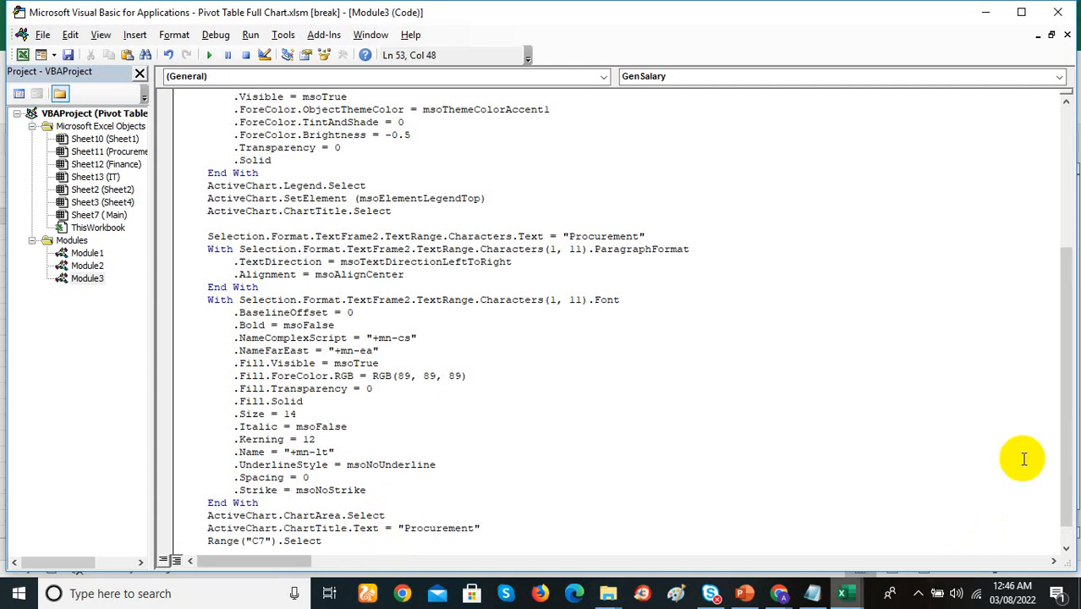
Step: Replace the "Procurement" string in the moved ChartTitle.Text statement with Range("C7").Value
{"action": "left_click_drag", "start_coordinate": [1060, 458], "coordinate": [1060, 471]}
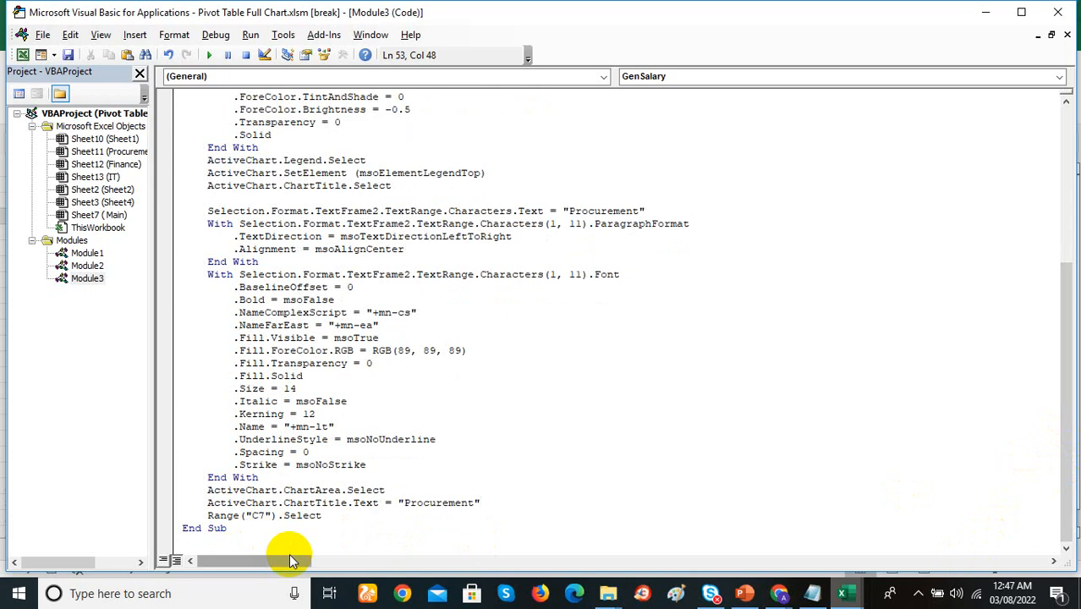
{"action": "left_click", "coordinate": [210, 515]}
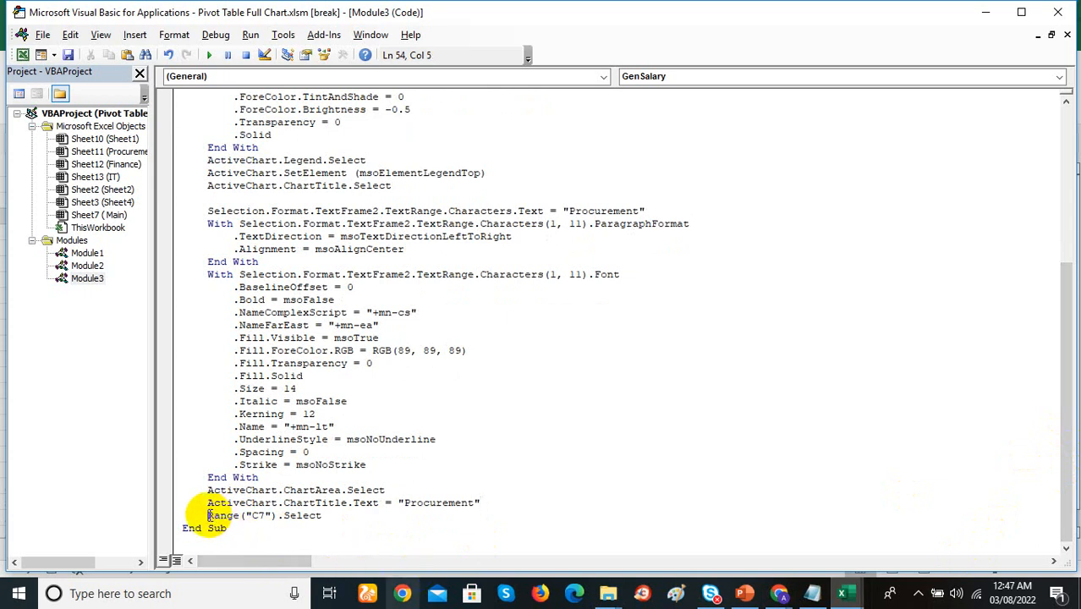
{"action": "left_click", "coordinate": [285, 519], "text": "shift"}
{"action": "key", "text": "ctrl+c"}
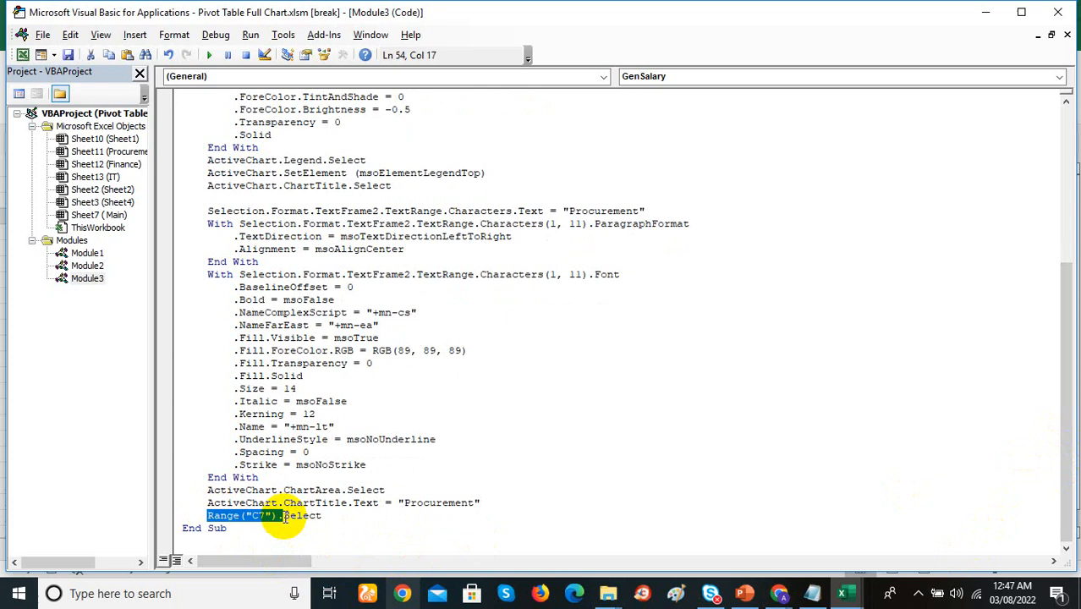
{"action": "left_click", "coordinate": [397, 503]}
{"action": "left_click", "coordinate": [504, 503], "text": "shift"}
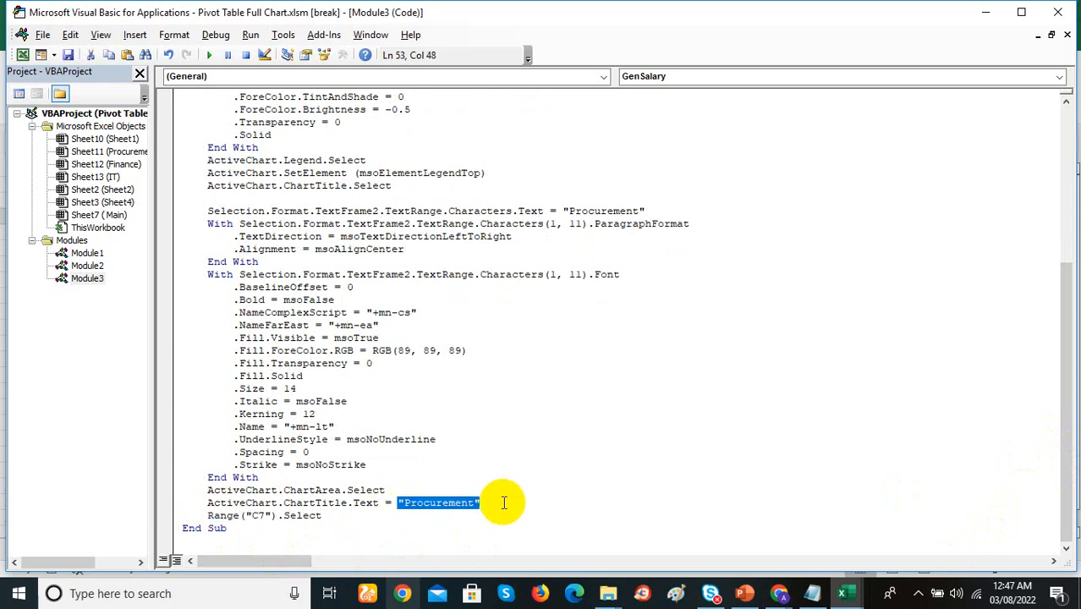
{"action": "key", "text": "ctrl+v"}
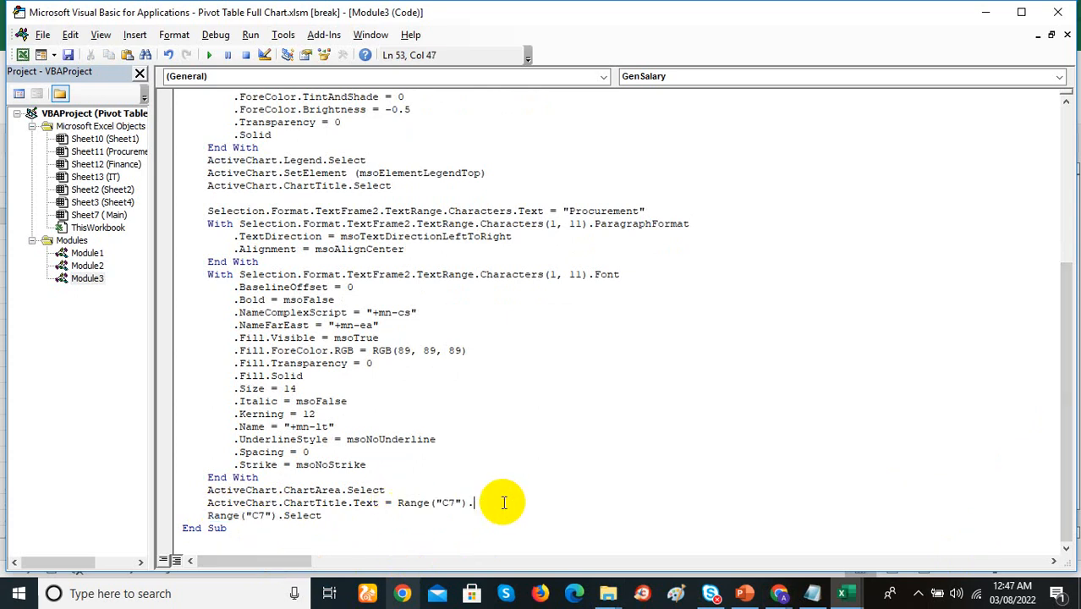
{"action": "key", "text": "BackSpace"}
{"action": "type", "text": ".va"}
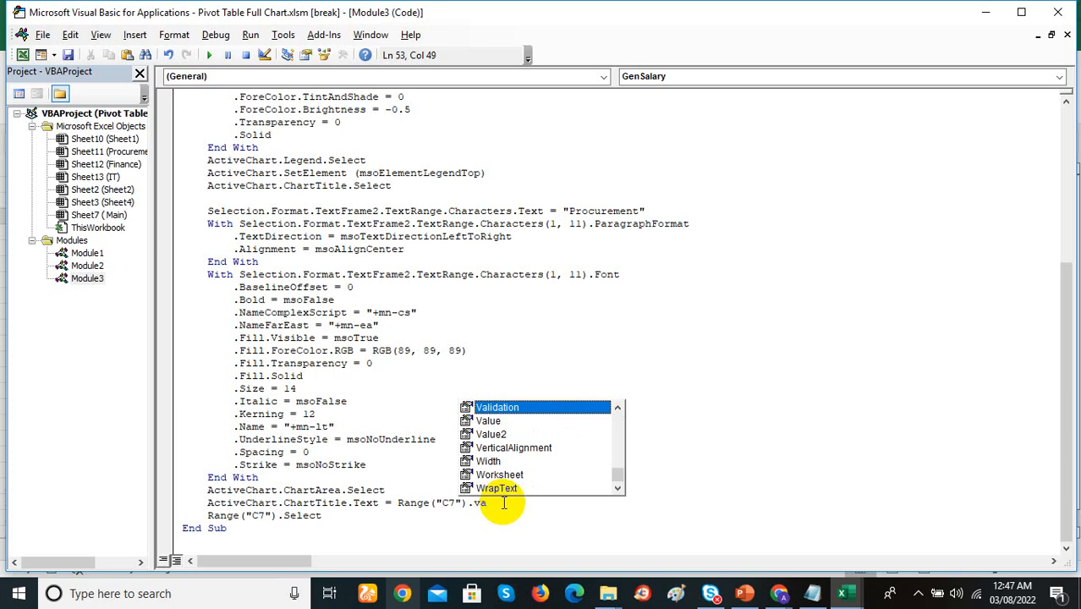
{"action": "key", "text": "Tab"}
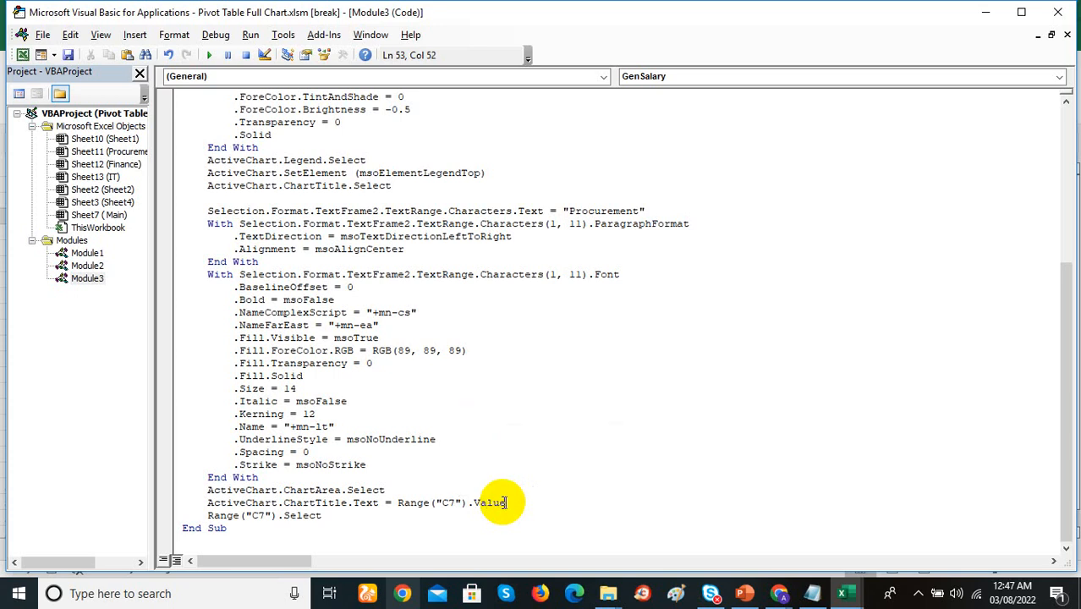
Step: Change GenSalary's ActiveChart.ChartTitle.Text statement to take its title from Range("B1").Value, the cell holding each sheet's department name
{"action": "mouse_move", "coordinate": [843, 594]}
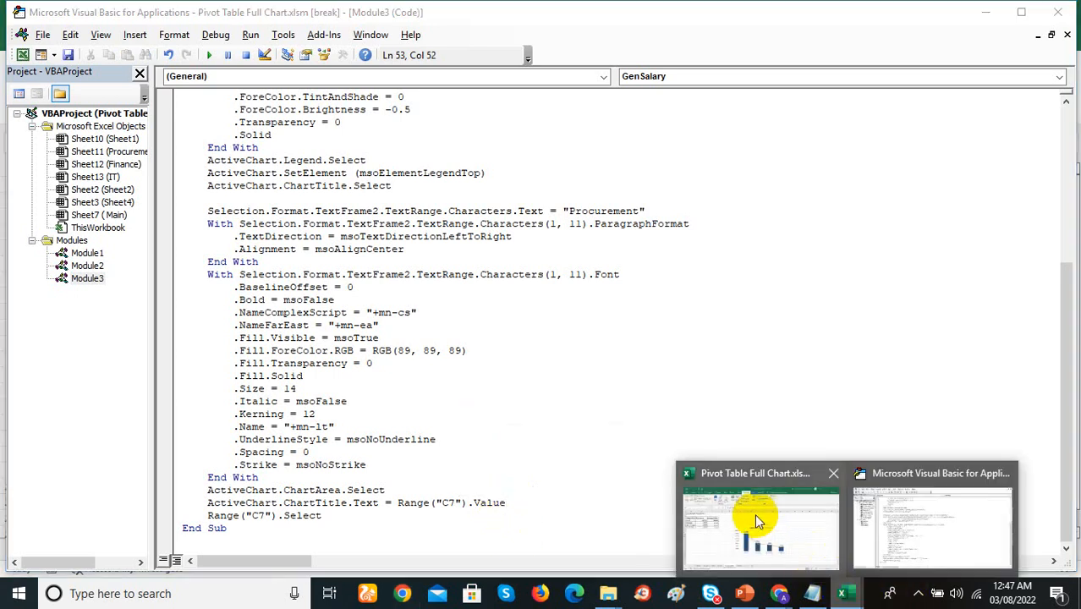
{"action": "left_click", "coordinate": [744, 478]}
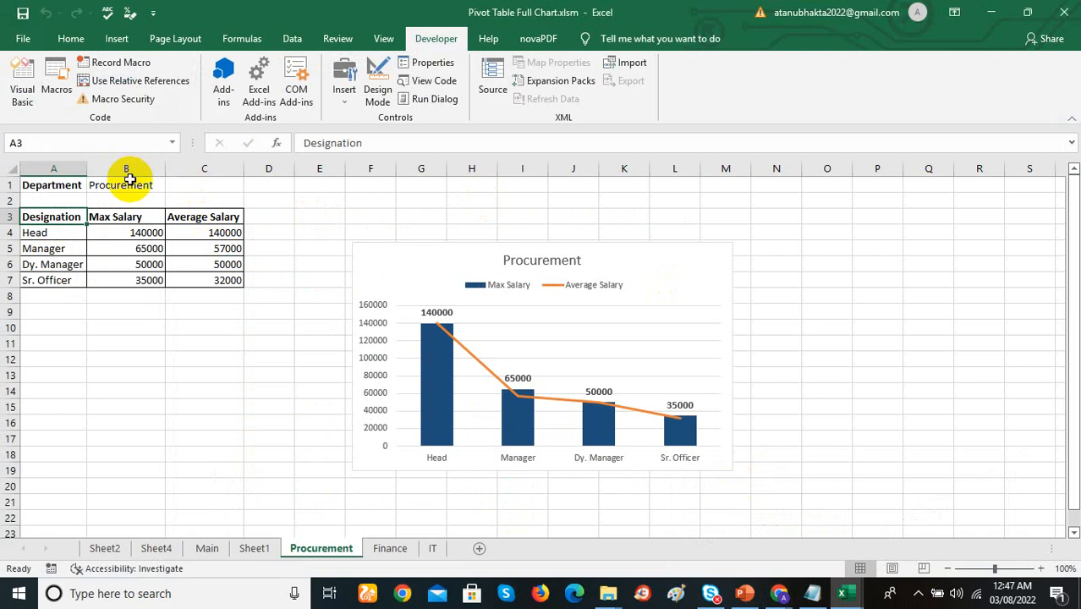
{"action": "left_click", "coordinate": [388, 548]}
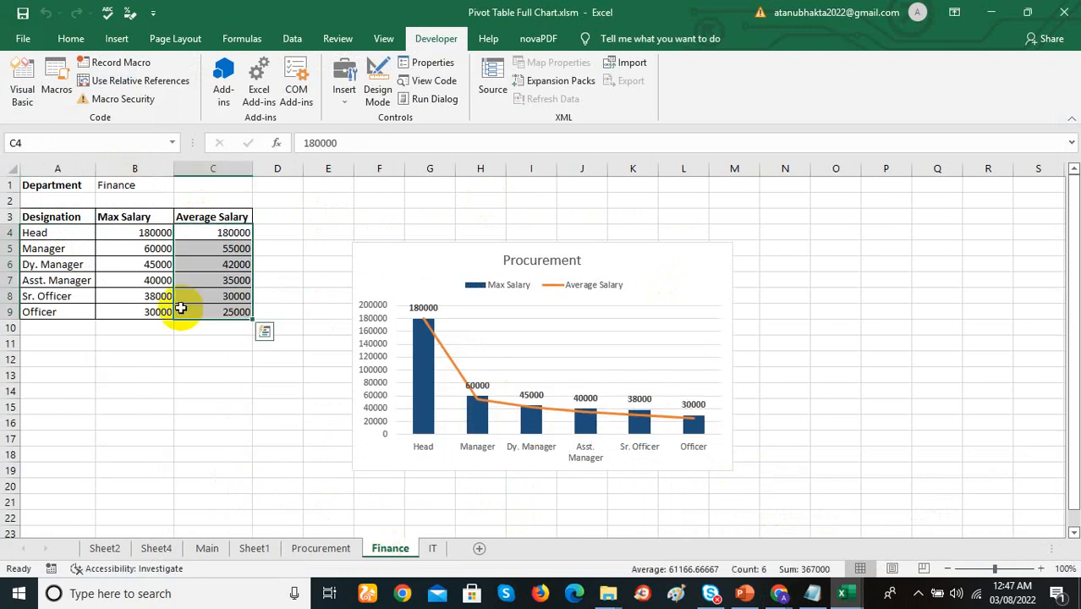
{"action": "left_click", "coordinate": [431, 549]}
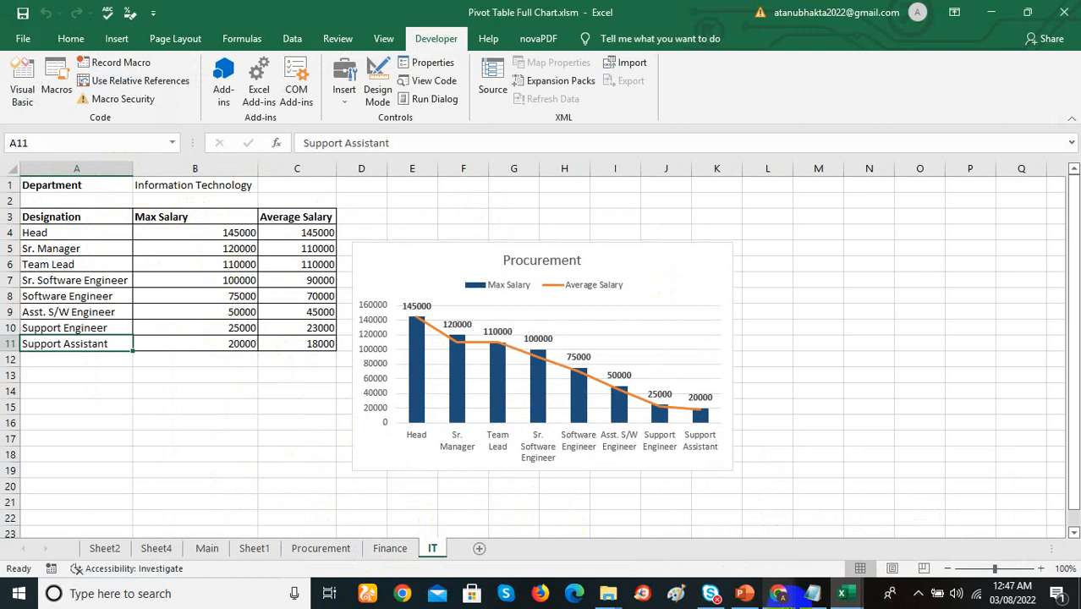
{"action": "left_click", "coordinate": [21, 89]}
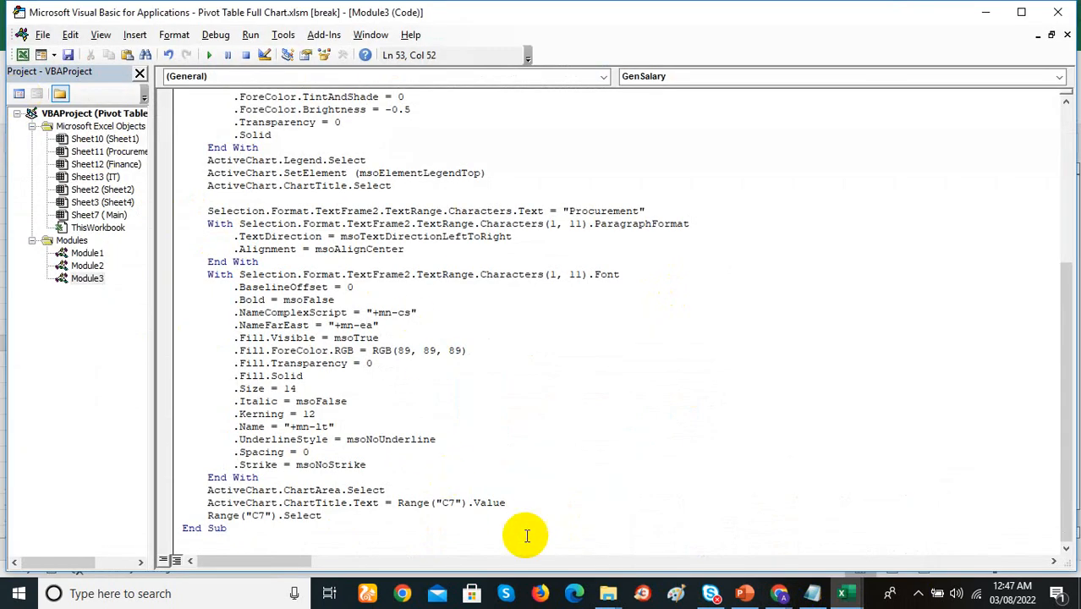
{"action": "left_click", "coordinate": [458, 504]}
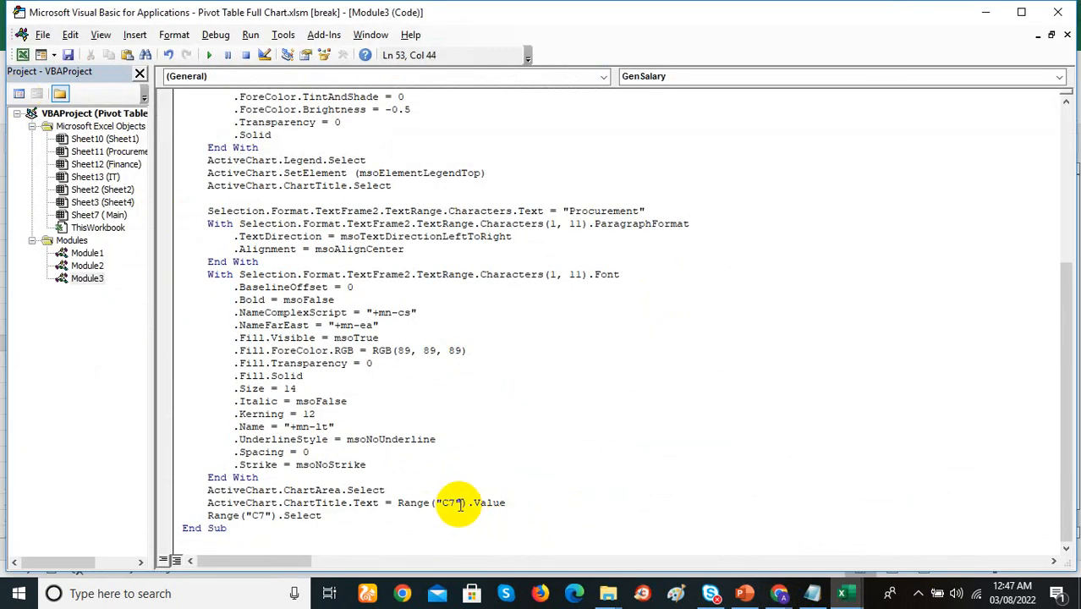
{"action": "key", "text": "BackSpace"}
{"action": "key", "text": "BackSpace"}
{"action": "type", "text": "B1"}
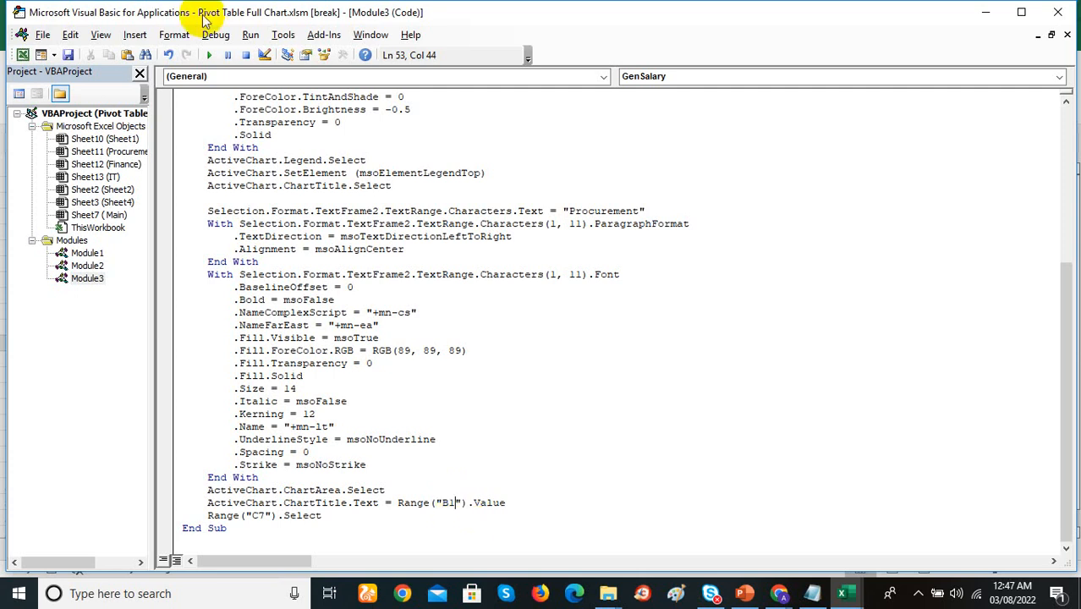
{"action": "left_click", "coordinate": [1058, 12]}
Step: Delete the existing salary charts titled Procurement from the IT and Finance sheets
{"action": "left_click", "coordinate": [652, 271]}
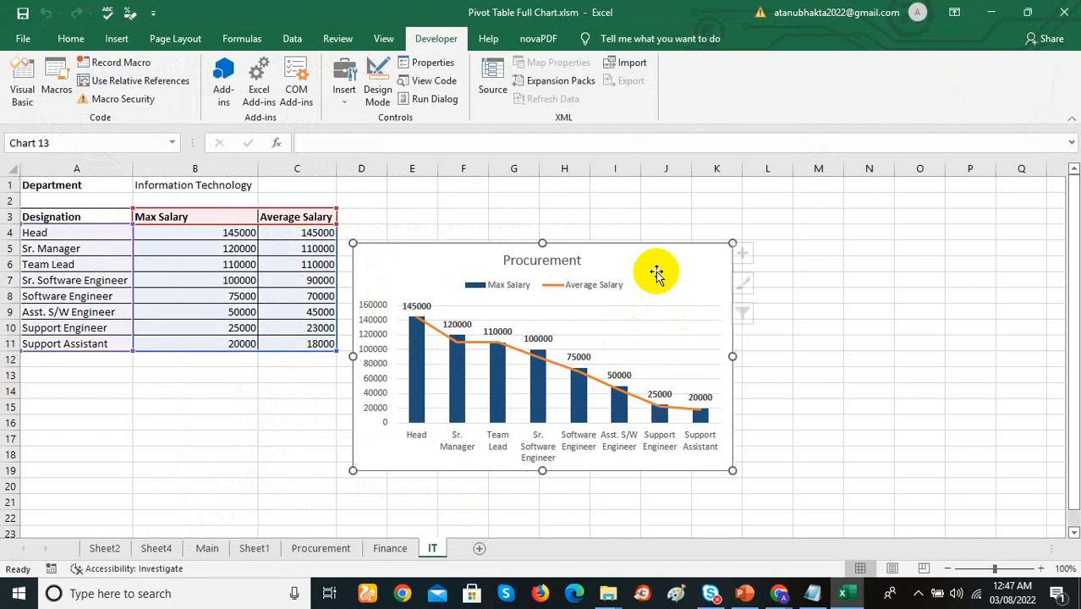
{"action": "key", "text": "Delete"}
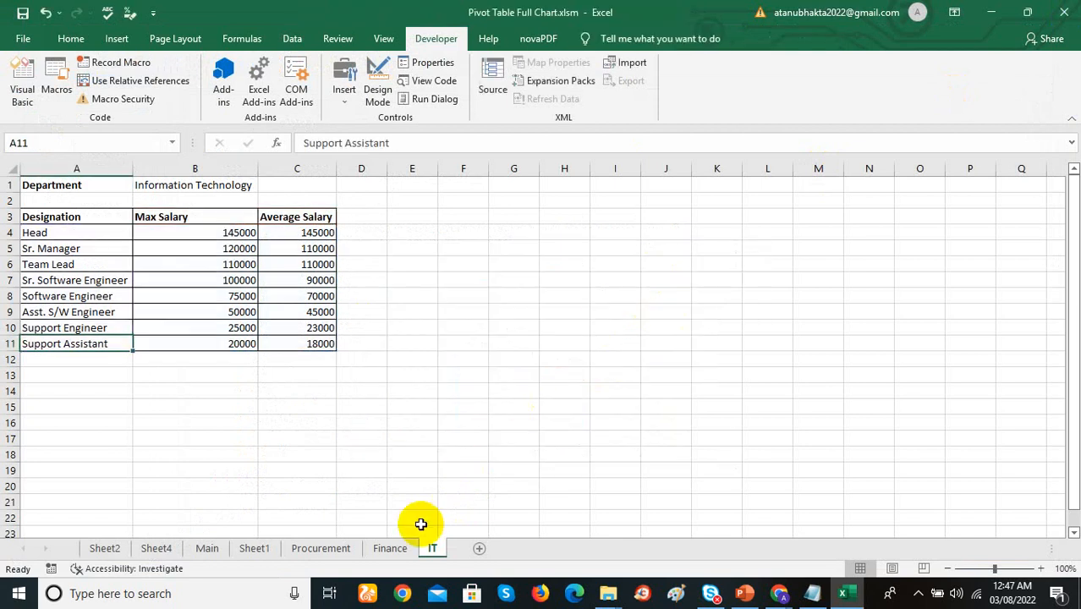
{"action": "left_click", "coordinate": [389, 548]}
{"action": "left_click", "coordinate": [496, 304]}
{"action": "key", "text": "Delete"}
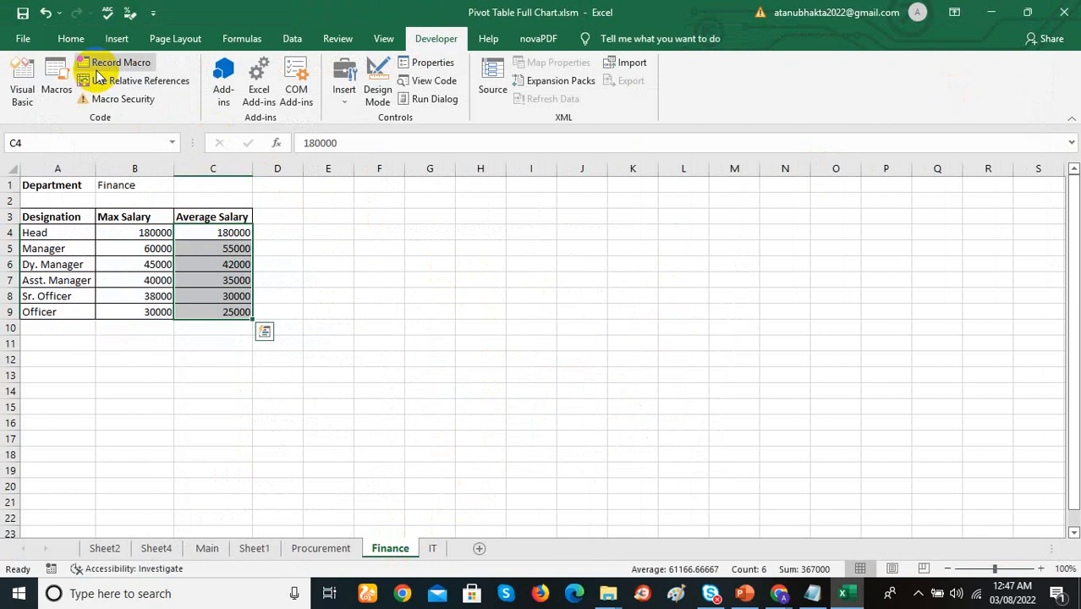
Step: Run the GenSalary macro on the Finance sheet and on the IT sheet to rebuild their salary charts
{"action": "left_click", "coordinate": [64, 91]}
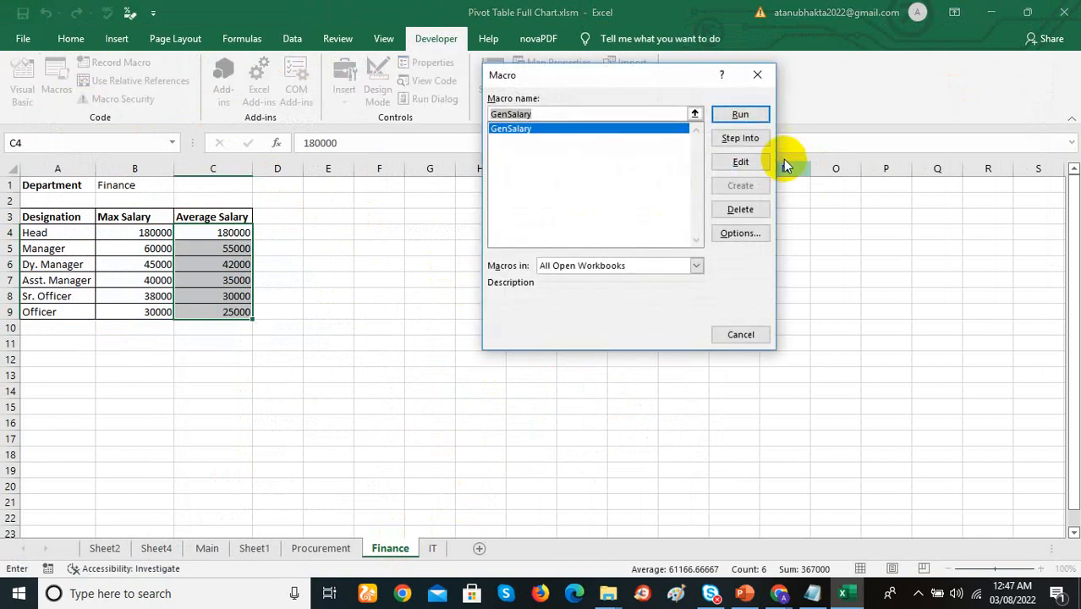
{"action": "left_click", "coordinate": [749, 114]}
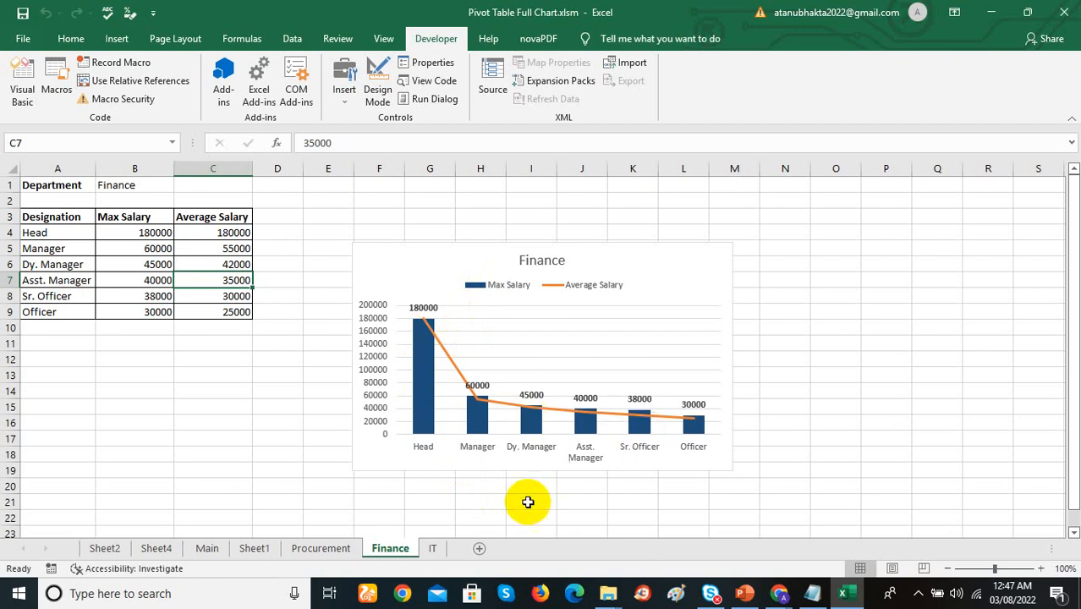
{"action": "left_click", "coordinate": [431, 549]}
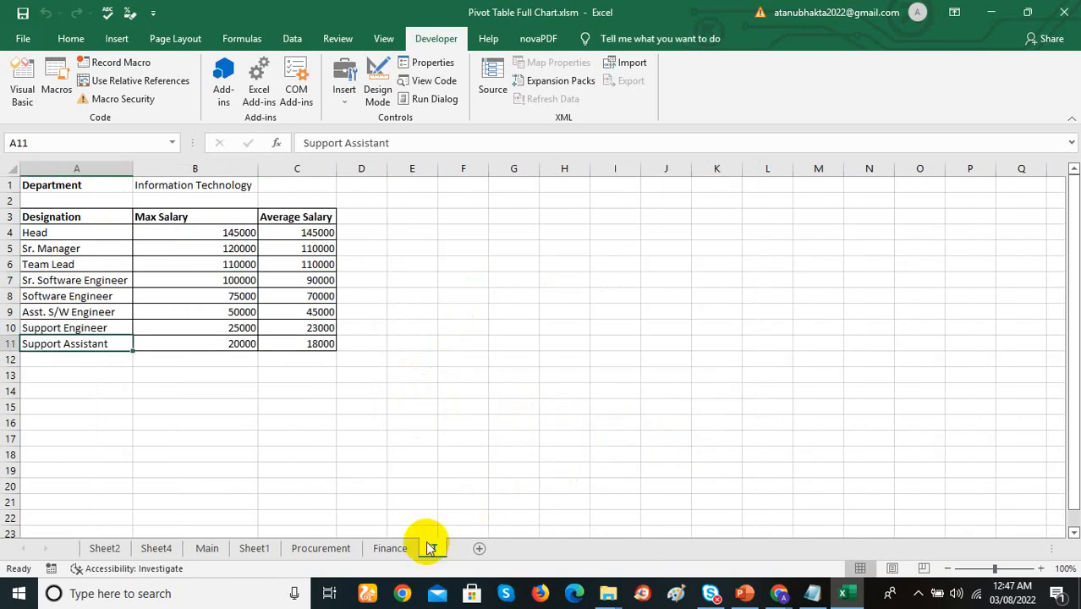
{"action": "left_click", "coordinate": [368, 254]}
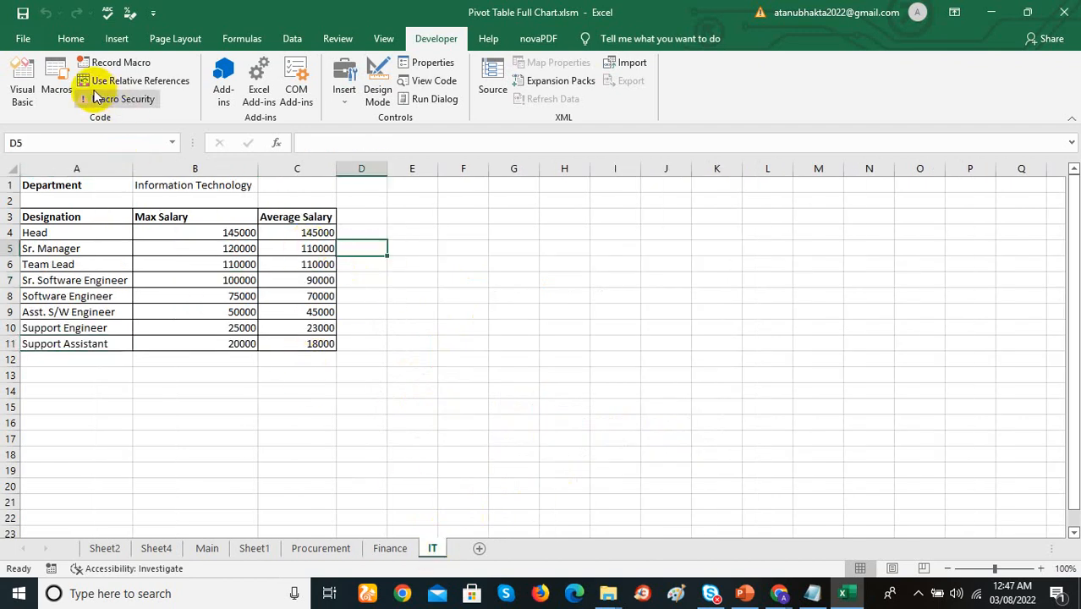
{"action": "left_click", "coordinate": [57, 84]}
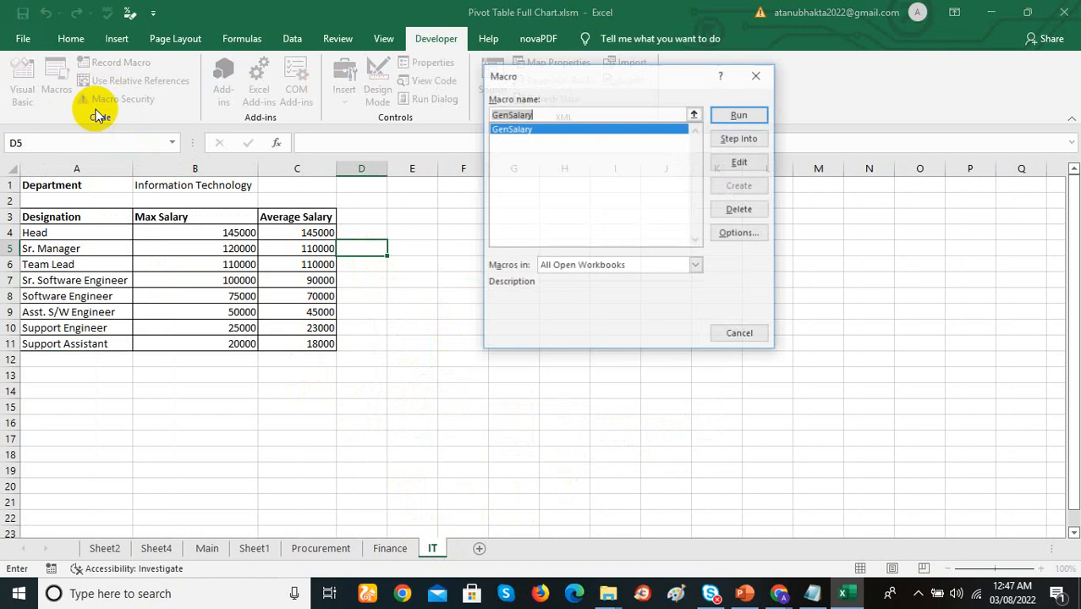
{"action": "left_click", "coordinate": [724, 115]}
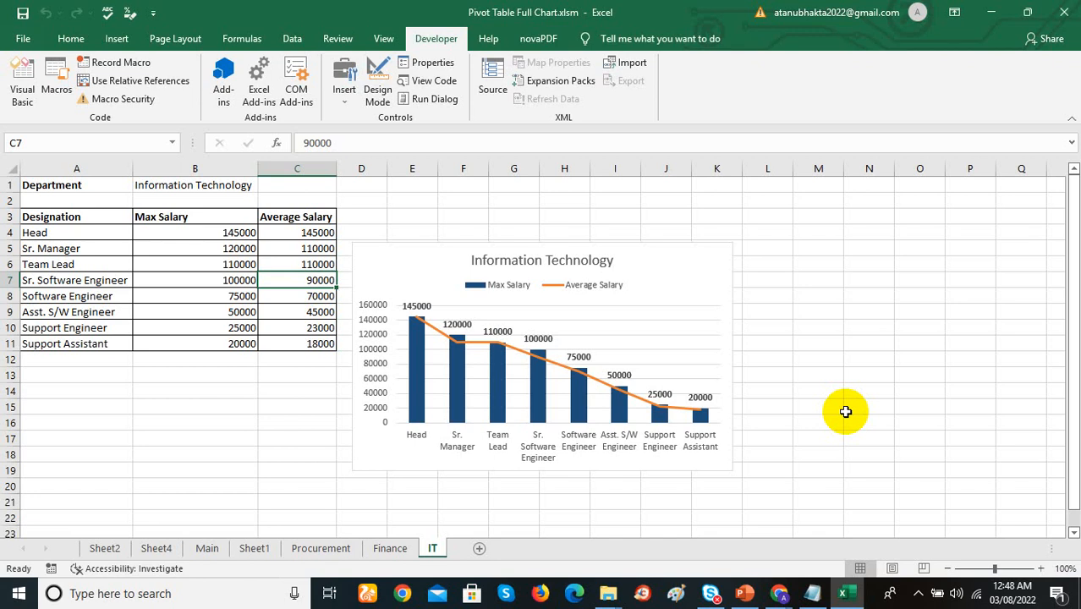
{"action": "left_click", "coordinate": [57, 89]}
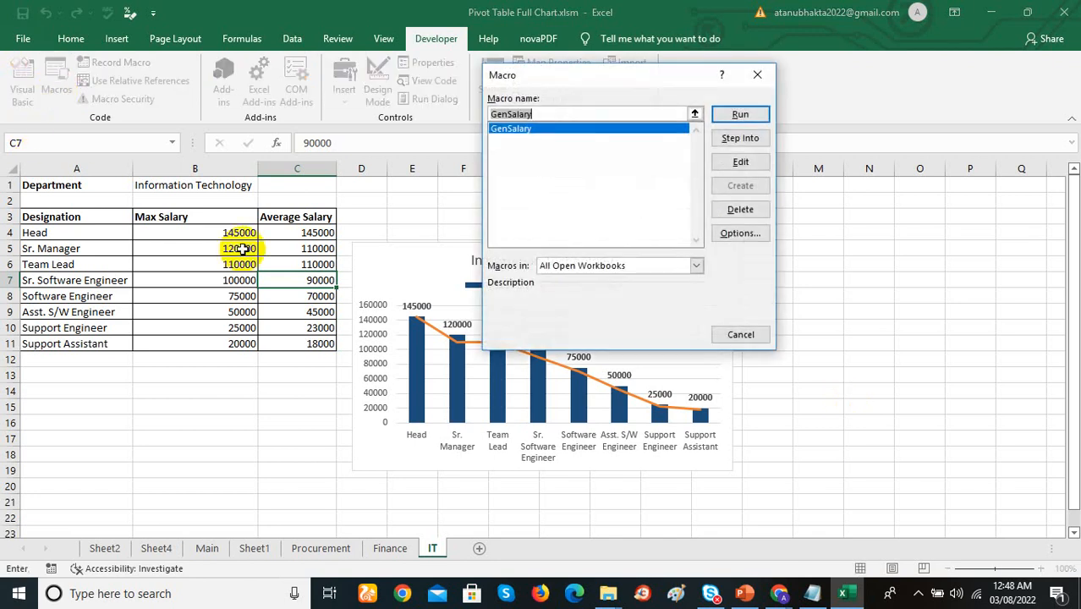
{"action": "left_click", "coordinate": [757, 75]}
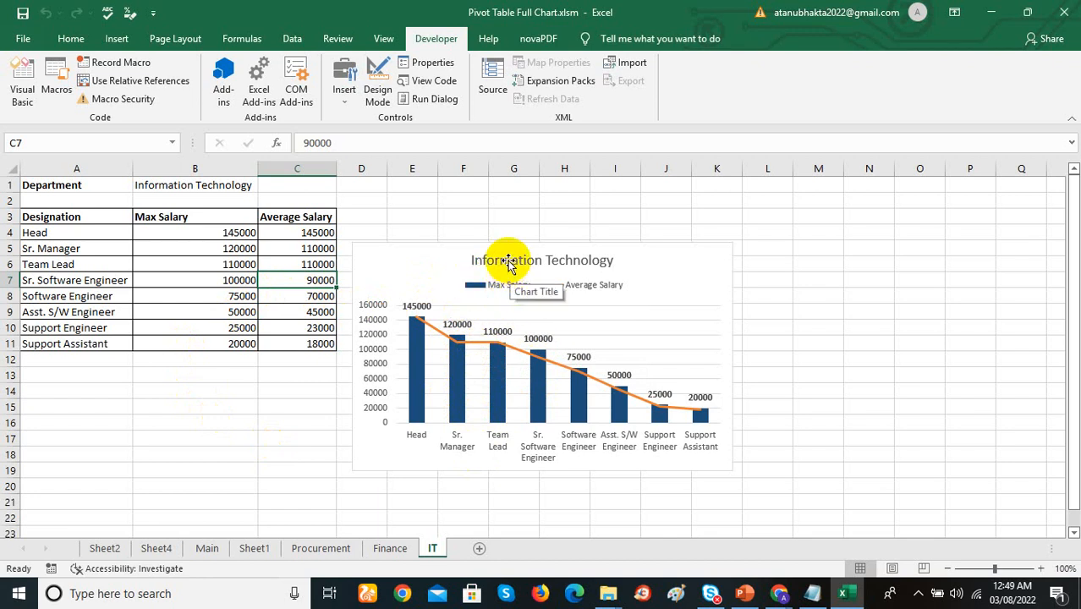
{"action": "left_click", "coordinate": [409, 274]}
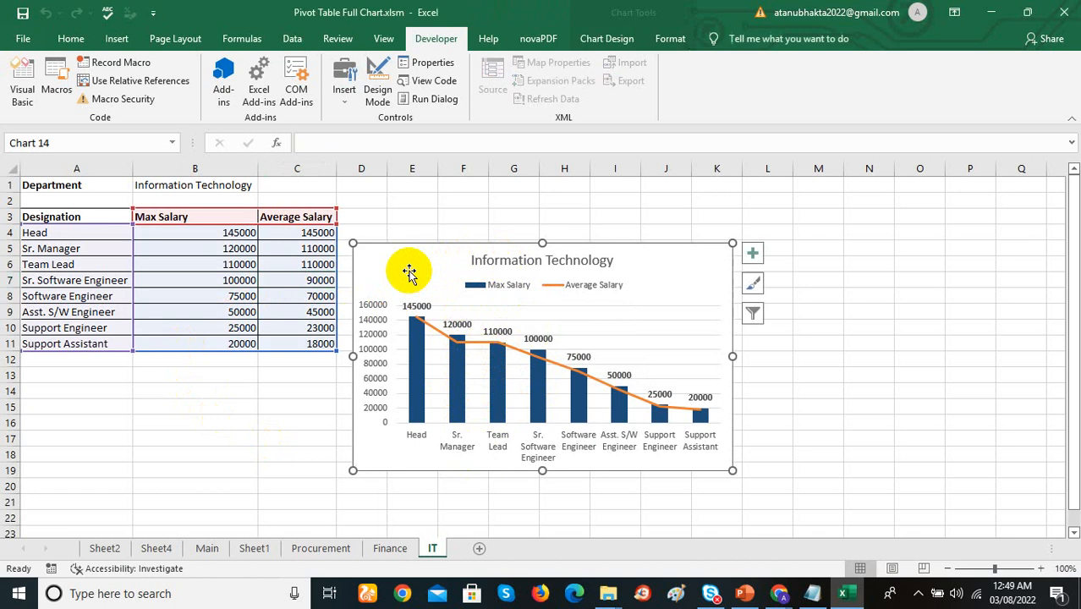
{"action": "left_click", "coordinate": [283, 345]}
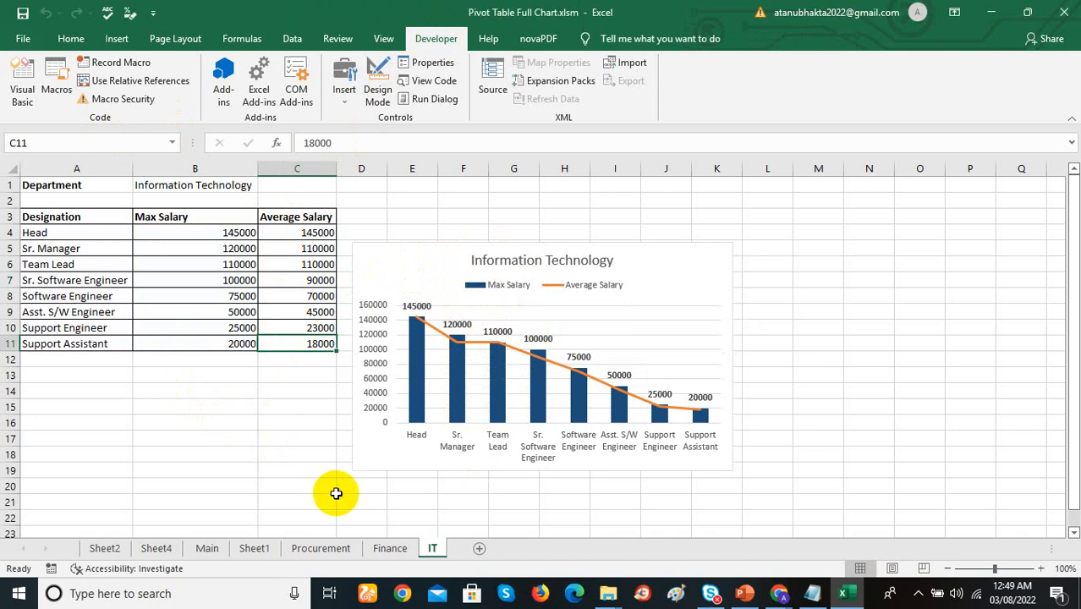
Step: Compare the chart titles with the department names on the Finance, Procurement and IT sheets, and switch to the PowerPoint presentation
{"action": "left_click", "coordinate": [389, 549]}
{"action": "left_click", "coordinate": [347, 549]}
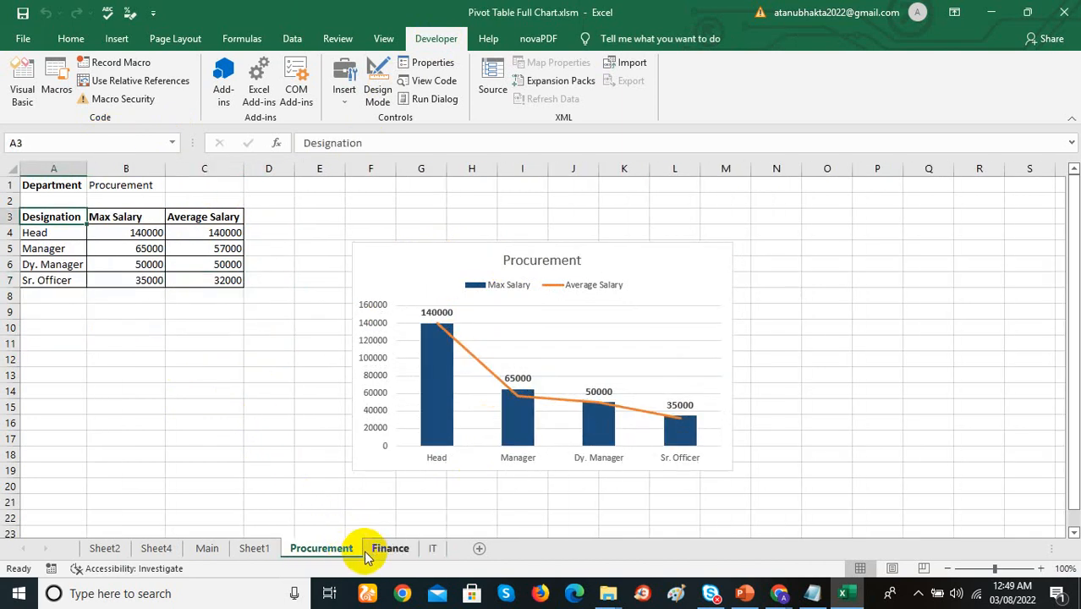
{"action": "left_click", "coordinate": [385, 550]}
{"action": "left_click", "coordinate": [435, 549]}
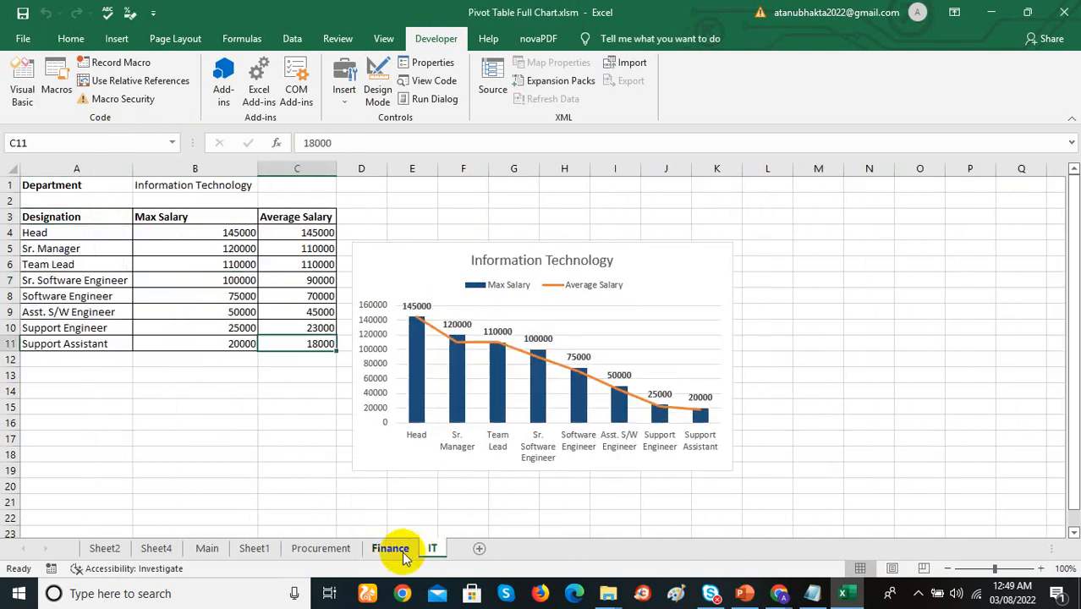
{"action": "left_click", "coordinate": [398, 549]}
{"action": "left_click", "coordinate": [335, 555]}
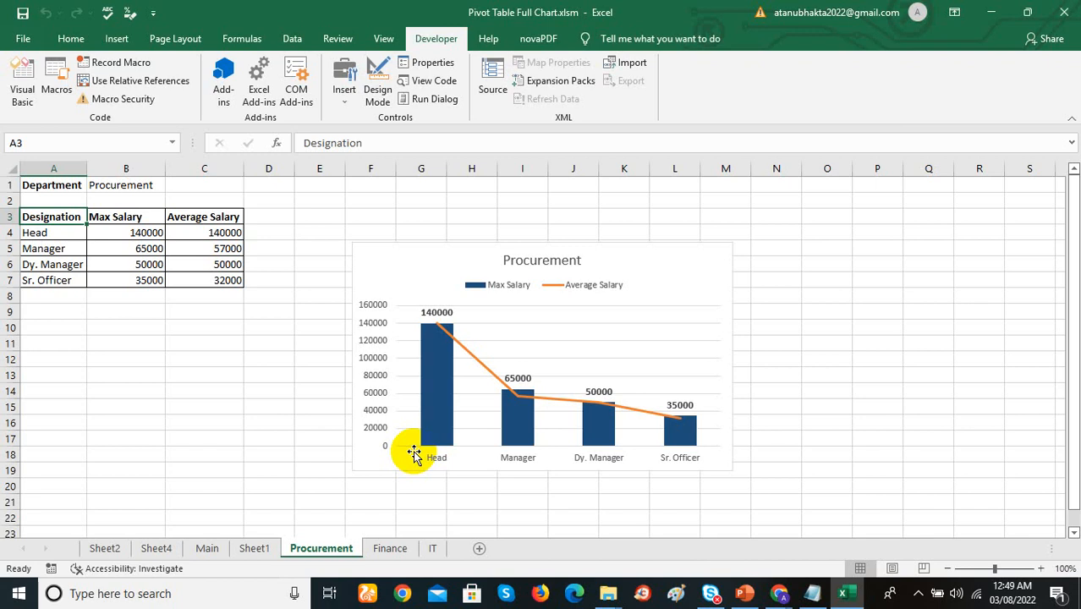
{"action": "left_click", "coordinate": [743, 593]}
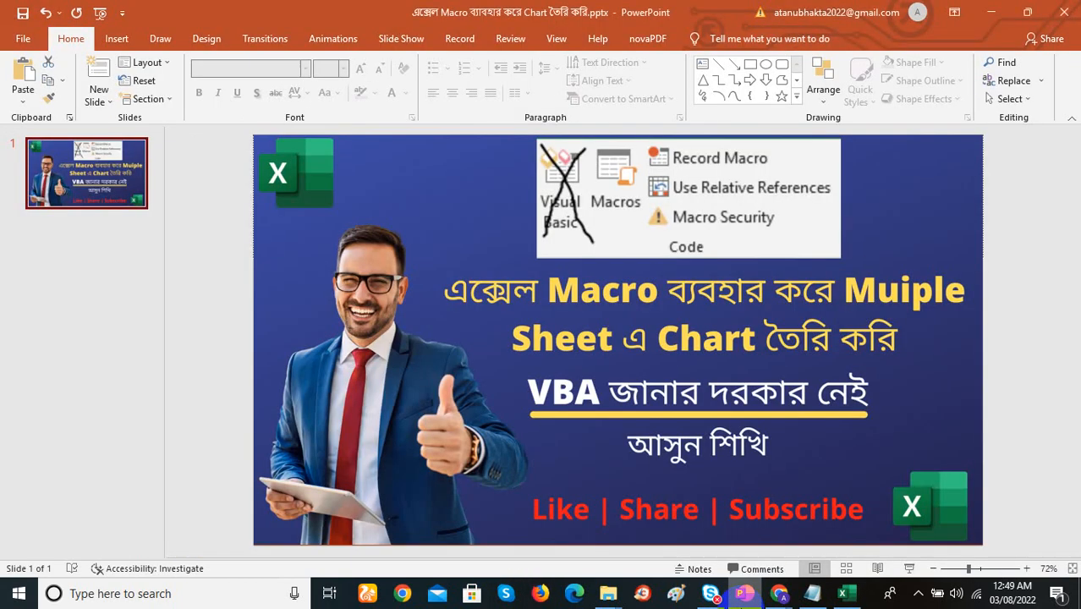